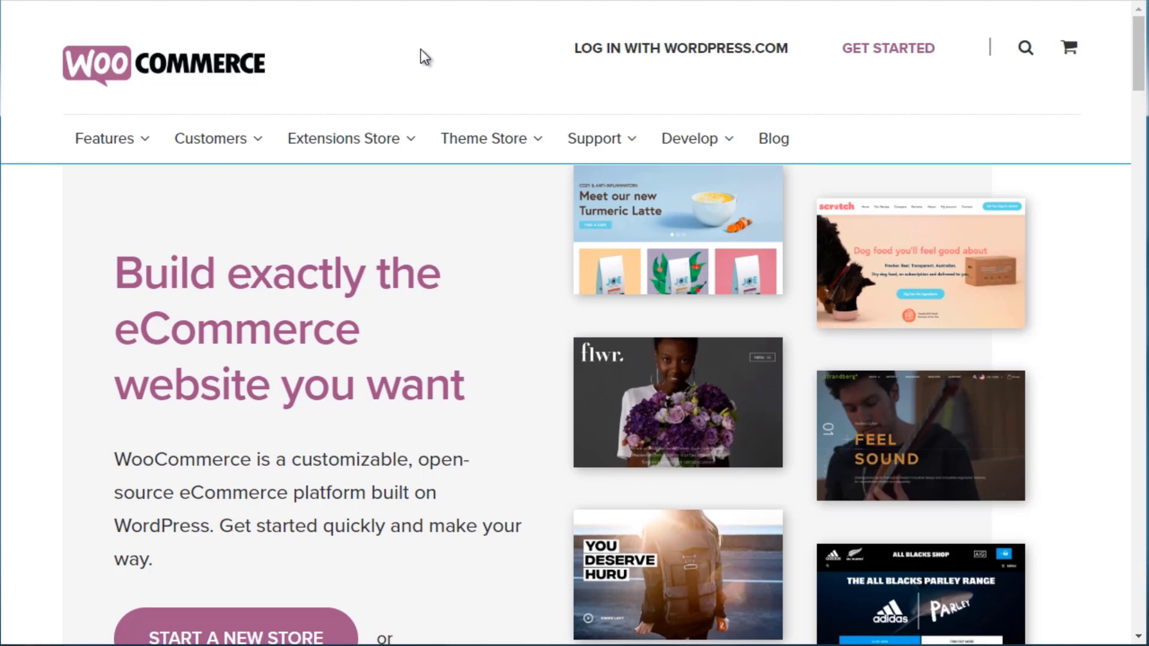
- Open the WooCommerce Memberships product page from the popular items in the full WooCommerce extensions catalogue
{"action": "mouse_move", "coordinate": [372, 144]}
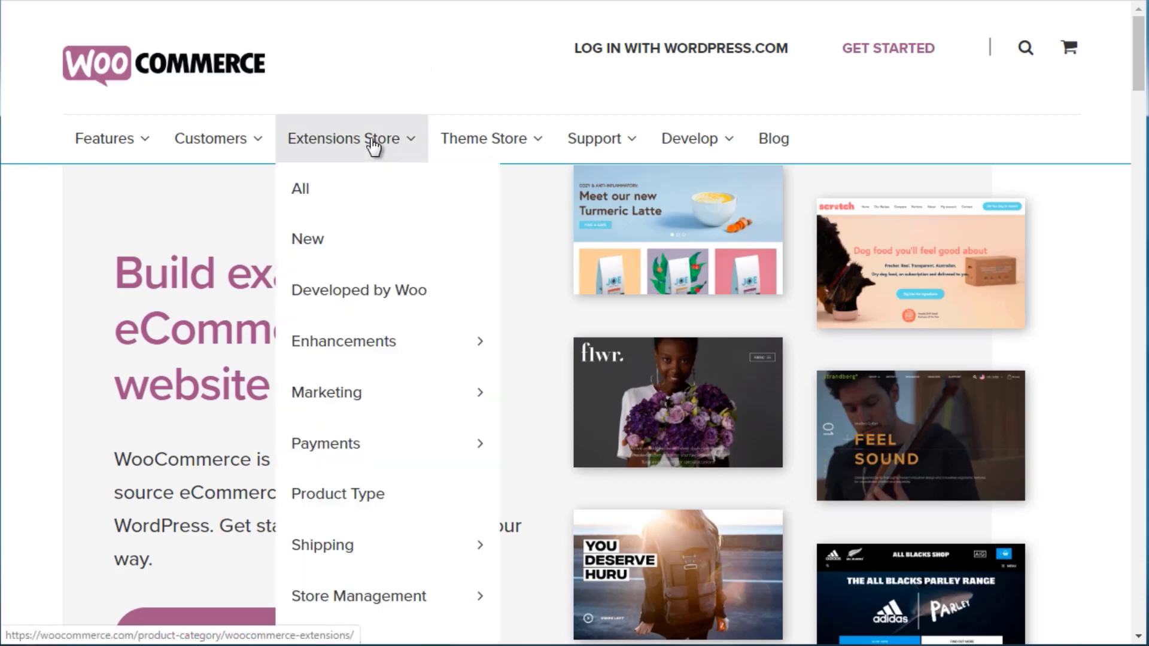
{"action": "left_click", "coordinate": [334, 188]}
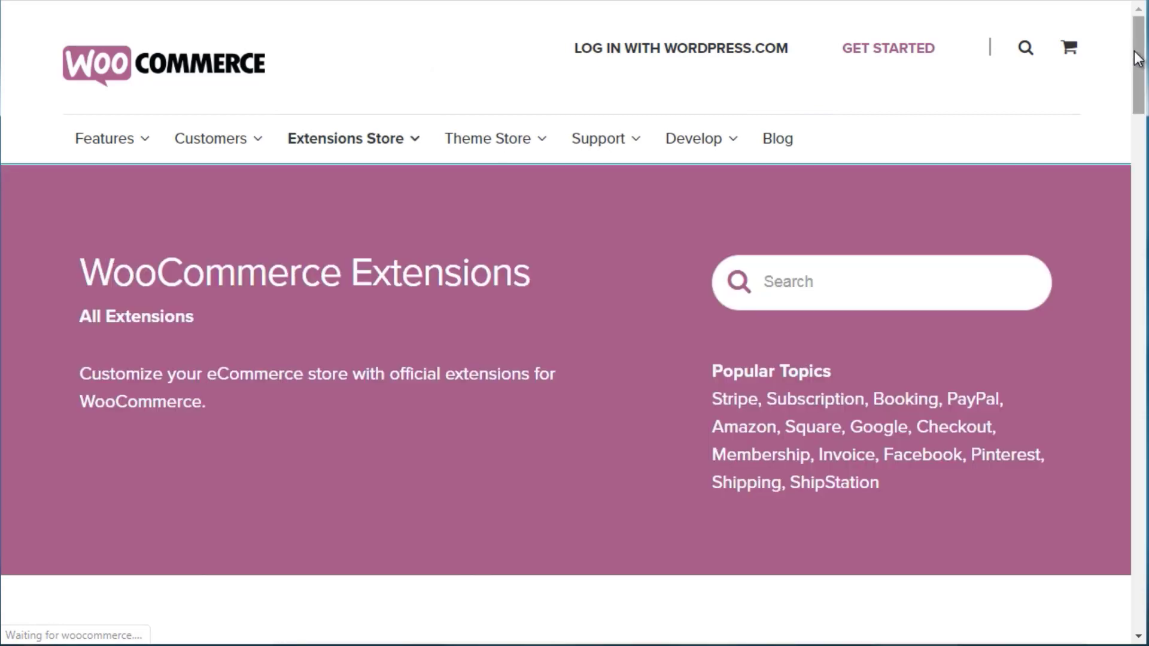
{"action": "left_click_drag", "start_coordinate": [1137, 58], "coordinate": [1136, 150]}
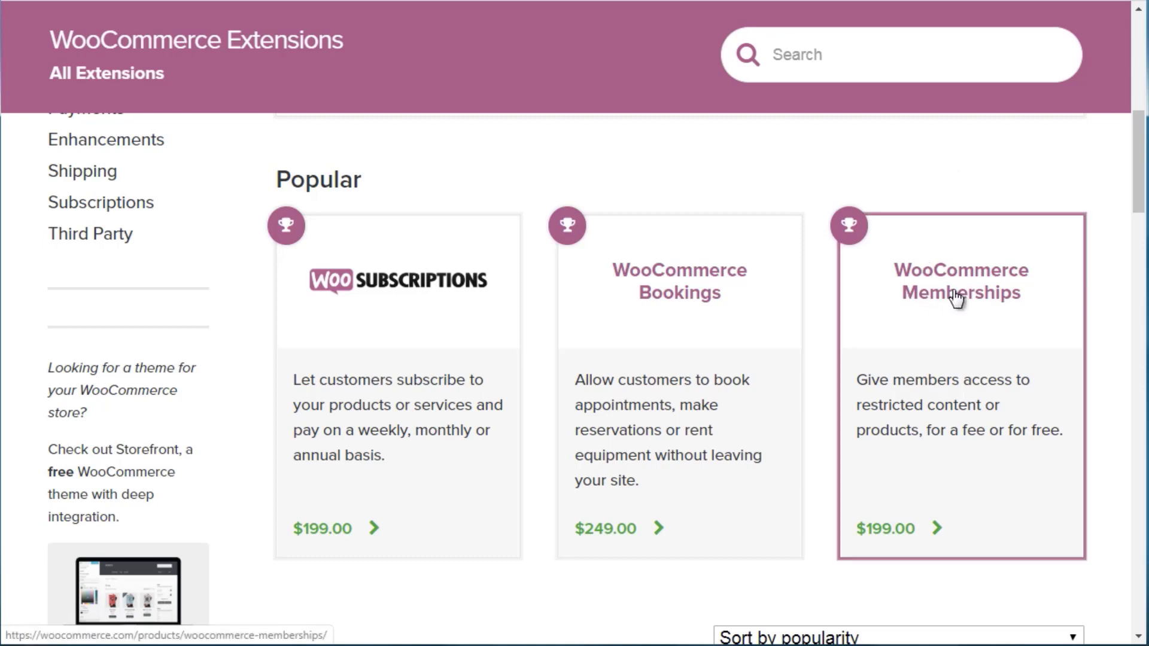
{"action": "left_click", "coordinate": [940, 272]}
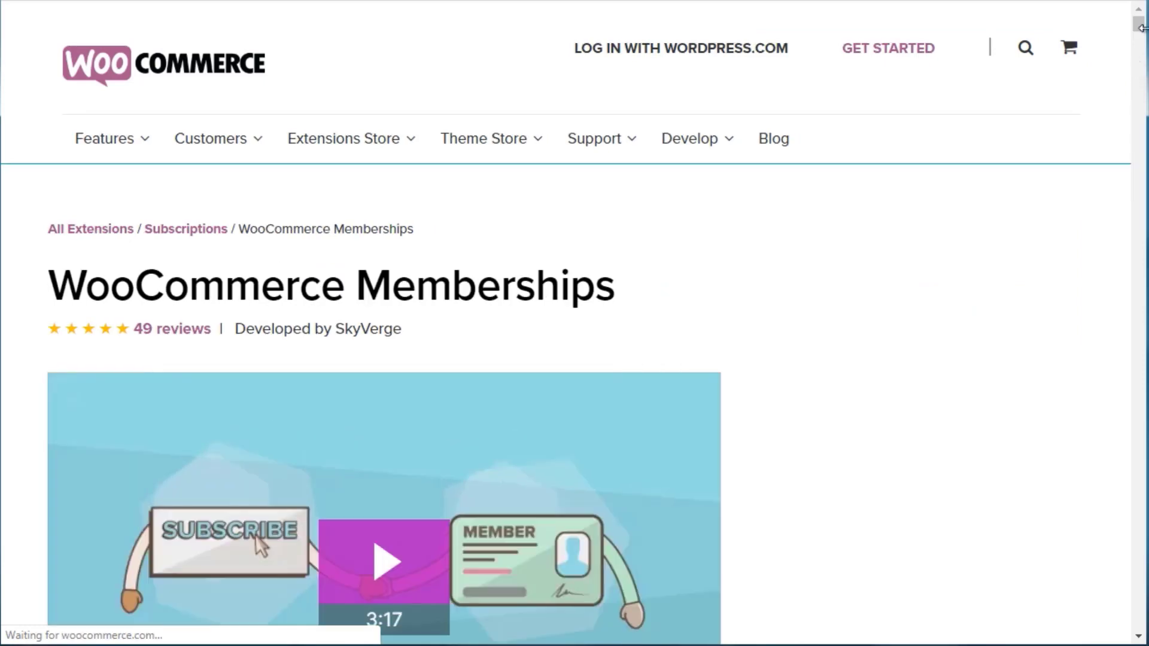
- Read the WooCommerce Memberships overview and requirements, and the section on selling or assigning memberships with its plan data example
{"action": "scroll", "coordinate": [1139, 27], "scroll_direction": "down", "scroll_amount": 3}
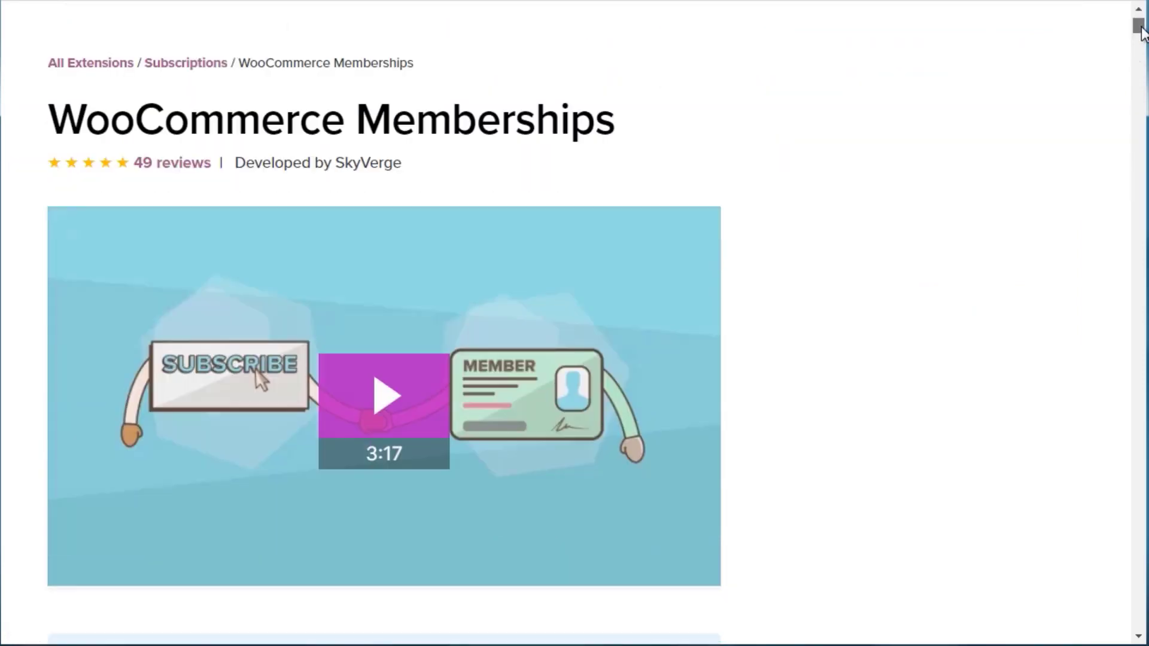
{"action": "scroll", "coordinate": [1140, 31], "scroll_direction": "down", "scroll_amount": 4}
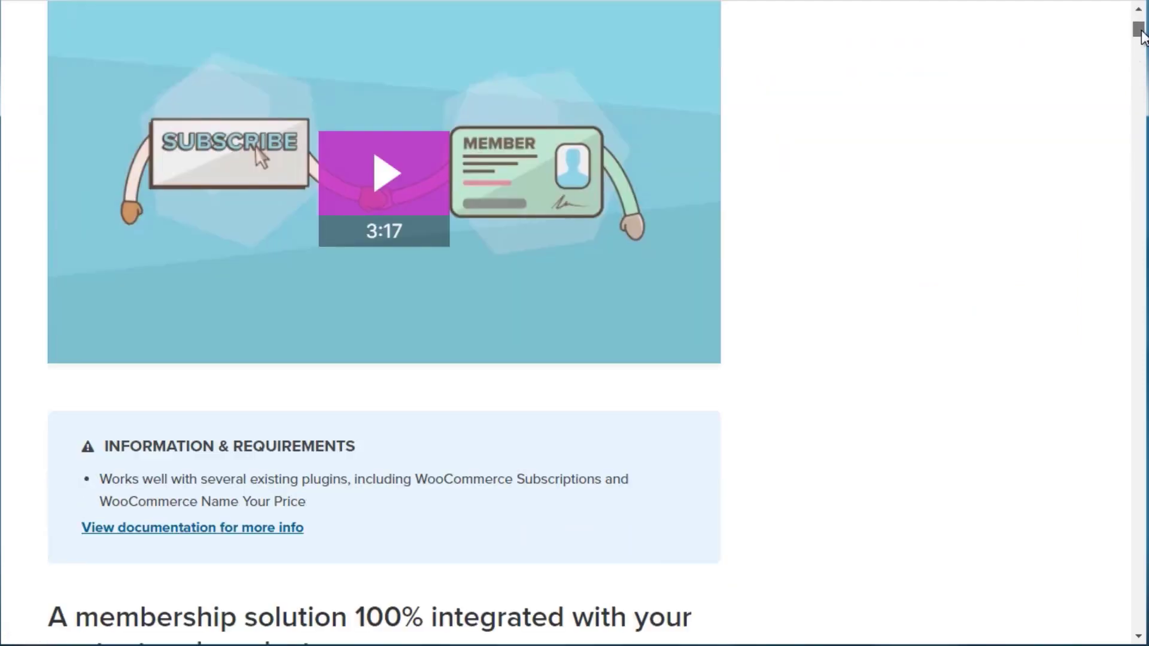
{"action": "scroll", "coordinate": [1141, 35], "scroll_direction": "down", "scroll_amount": 4}
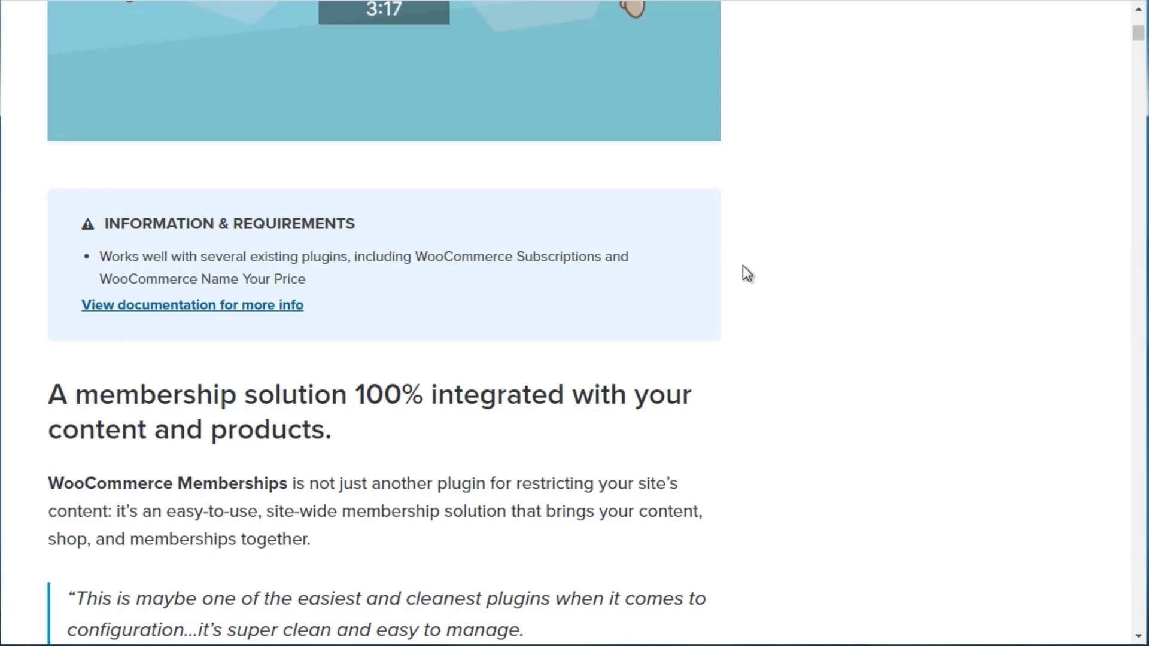
{"action": "scroll", "coordinate": [743, 266], "scroll_direction": "down", "scroll_amount": 4}
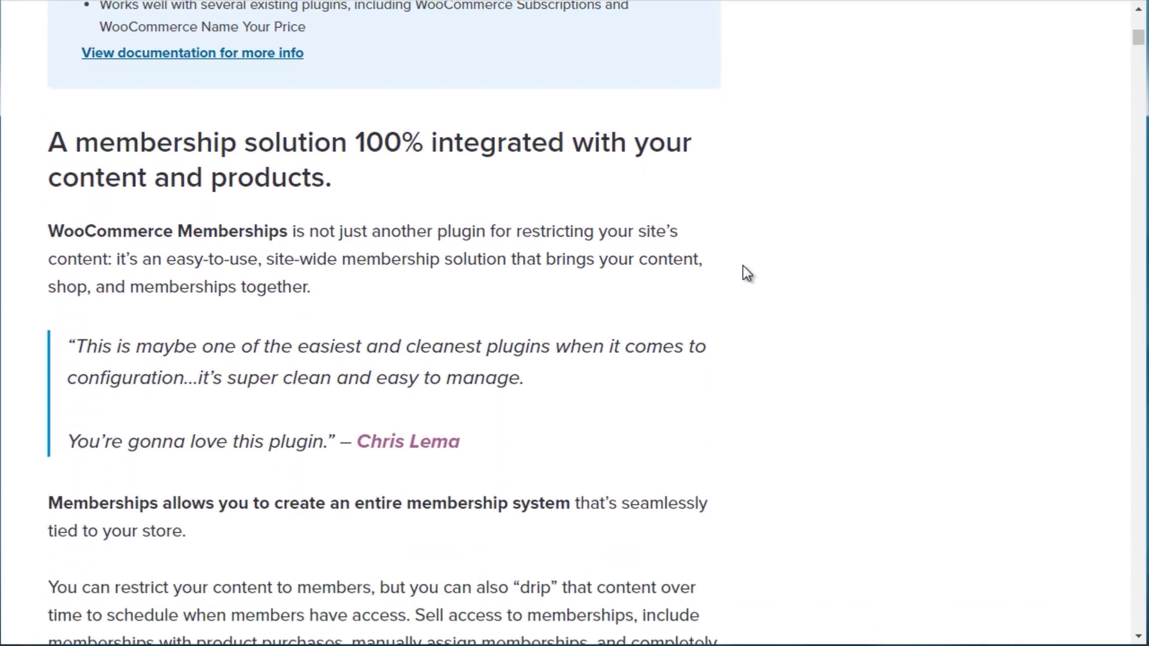
{"action": "scroll", "coordinate": [742, 266], "scroll_direction": "down", "scroll_amount": 6}
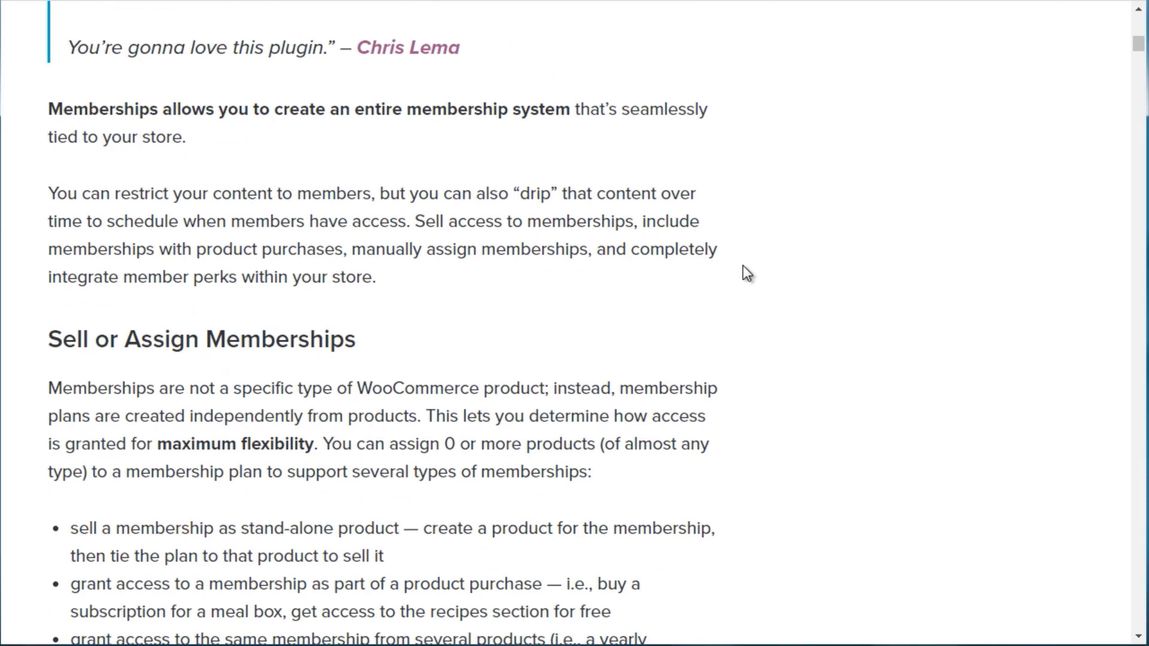
{"action": "scroll", "coordinate": [743, 266], "scroll_direction": "down", "scroll_amount": 5}
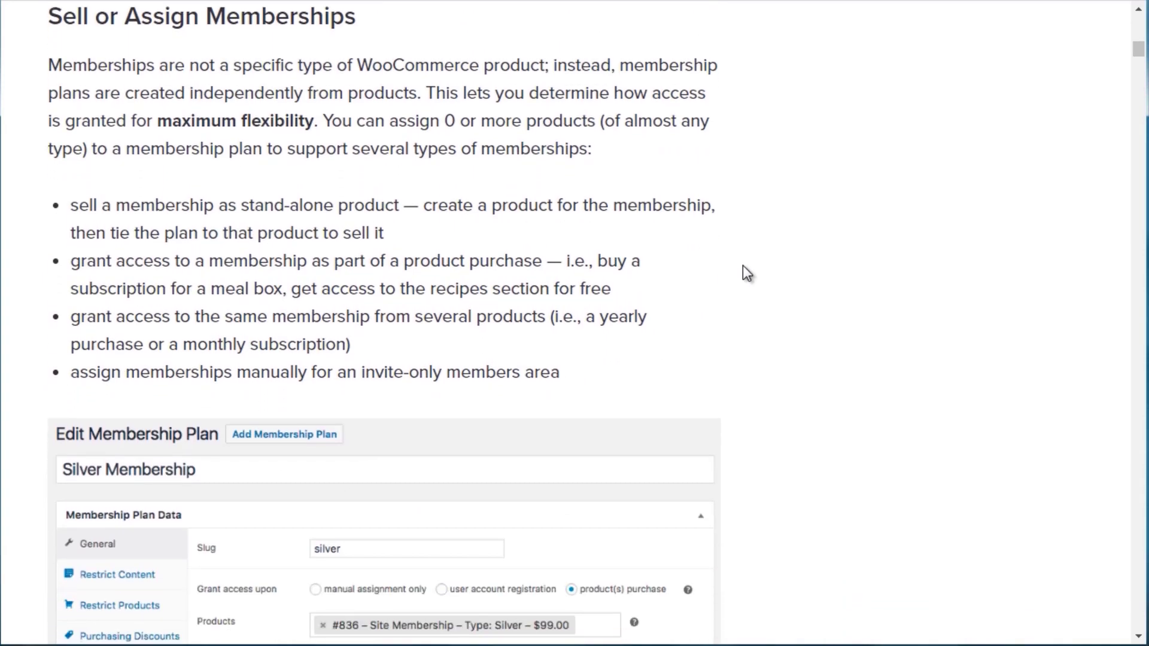
{"action": "scroll", "coordinate": [743, 266], "scroll_direction": "down", "scroll_amount": 3}
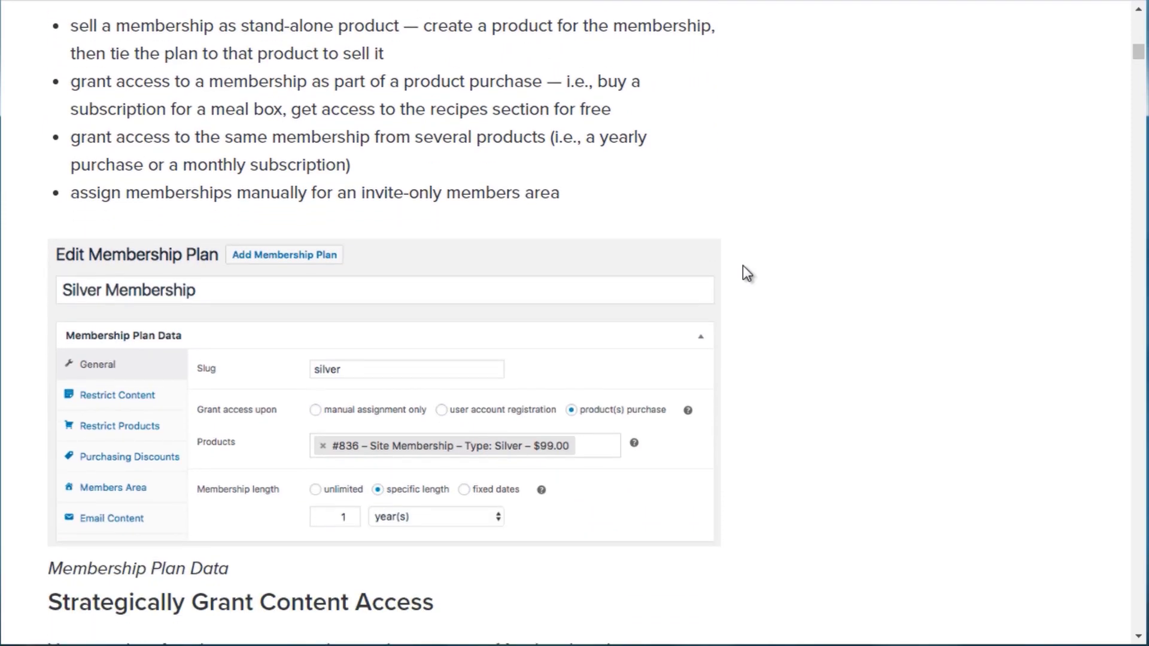
{"action": "scroll", "coordinate": [743, 266], "scroll_direction": "down", "scroll_amount": 5}
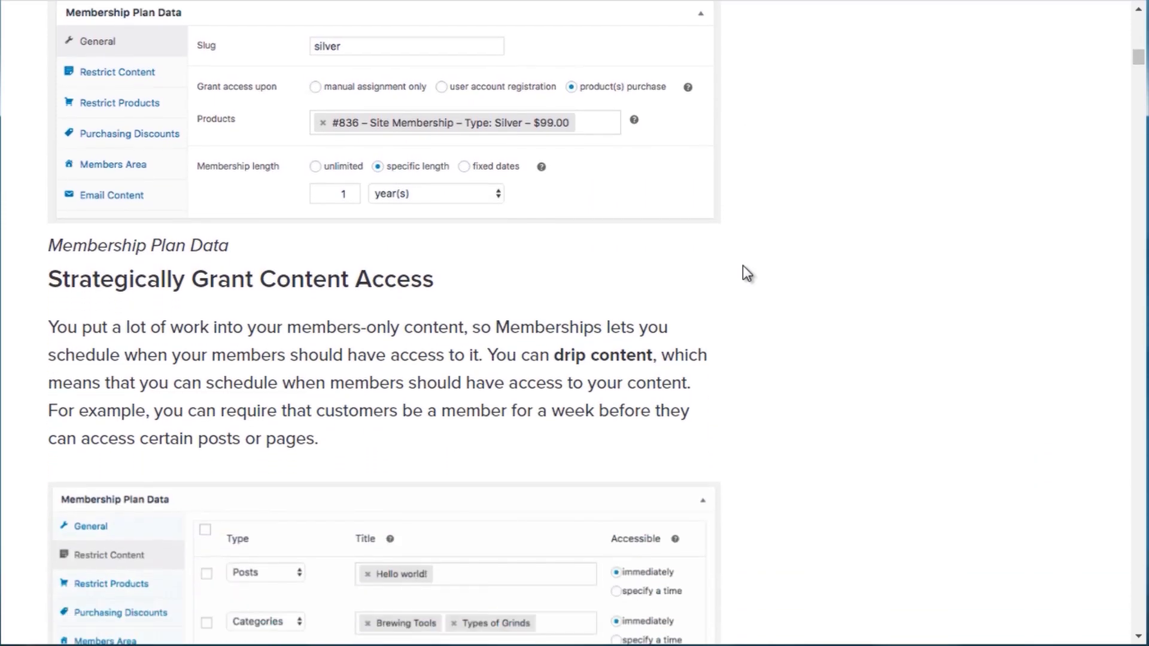
{"action": "scroll", "coordinate": [742, 266], "scroll_direction": "up", "scroll_amount": 1}
{"action": "scroll", "coordinate": [742, 272], "scroll_direction": "up", "scroll_amount": 1}
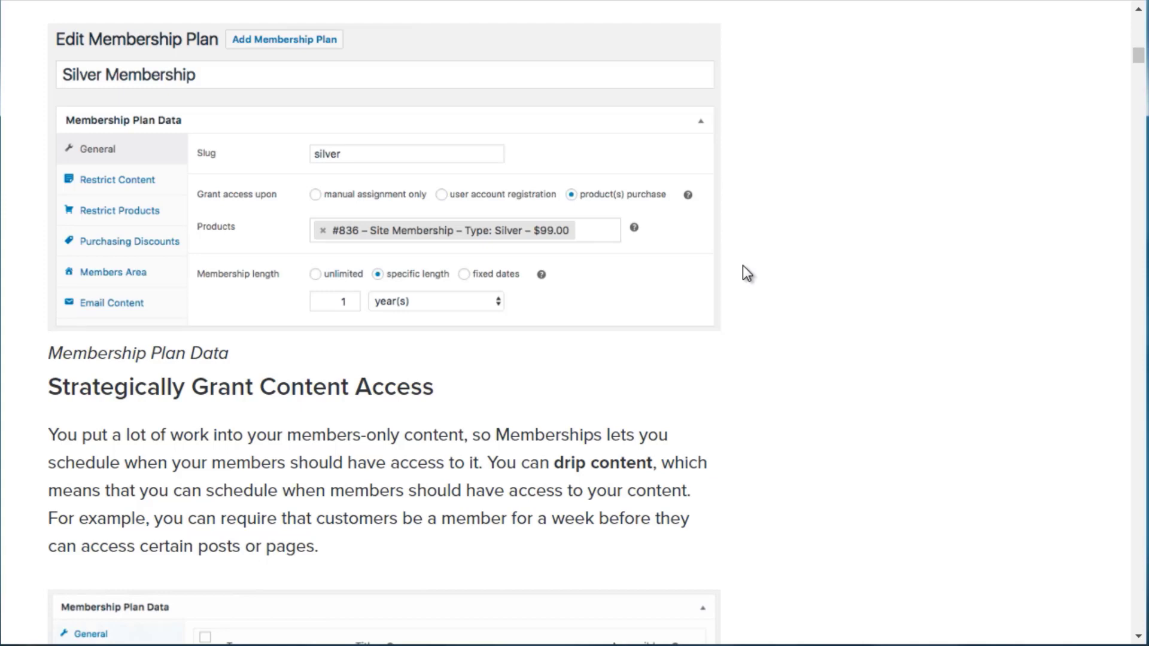
- Examine how the extension handles content dripping, free-trial access rules and members-only product restrictions
{"action": "scroll", "coordinate": [742, 266], "scroll_direction": "down", "scroll_amount": 4}
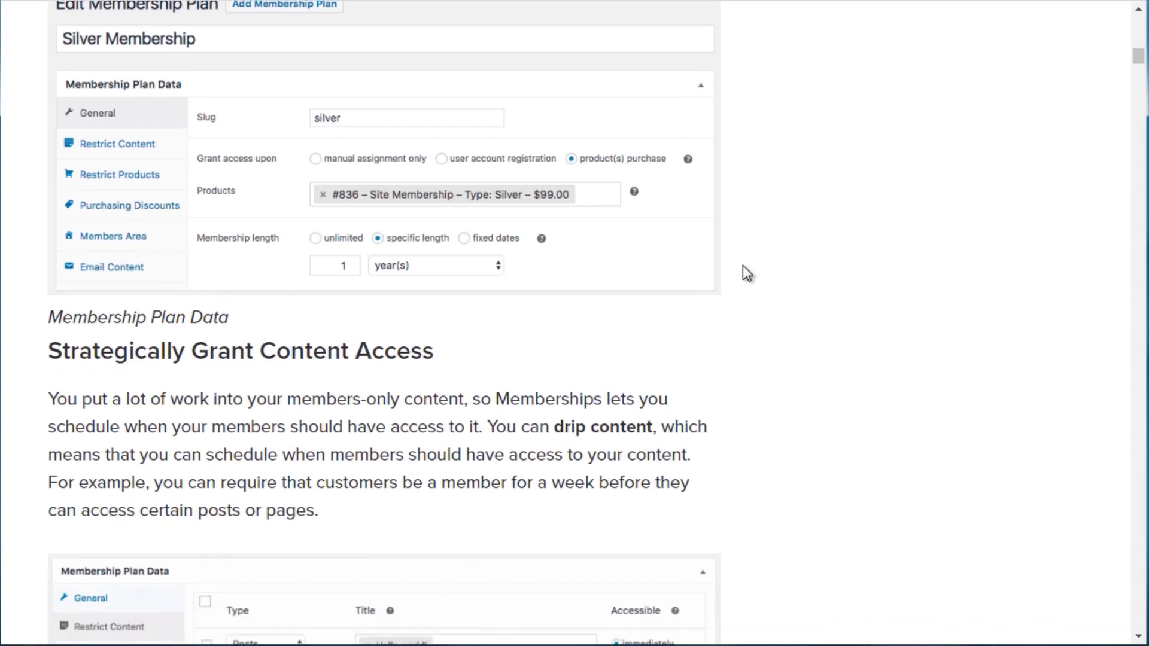
{"action": "scroll", "coordinate": [747, 274], "scroll_direction": "down", "scroll_amount": 1}
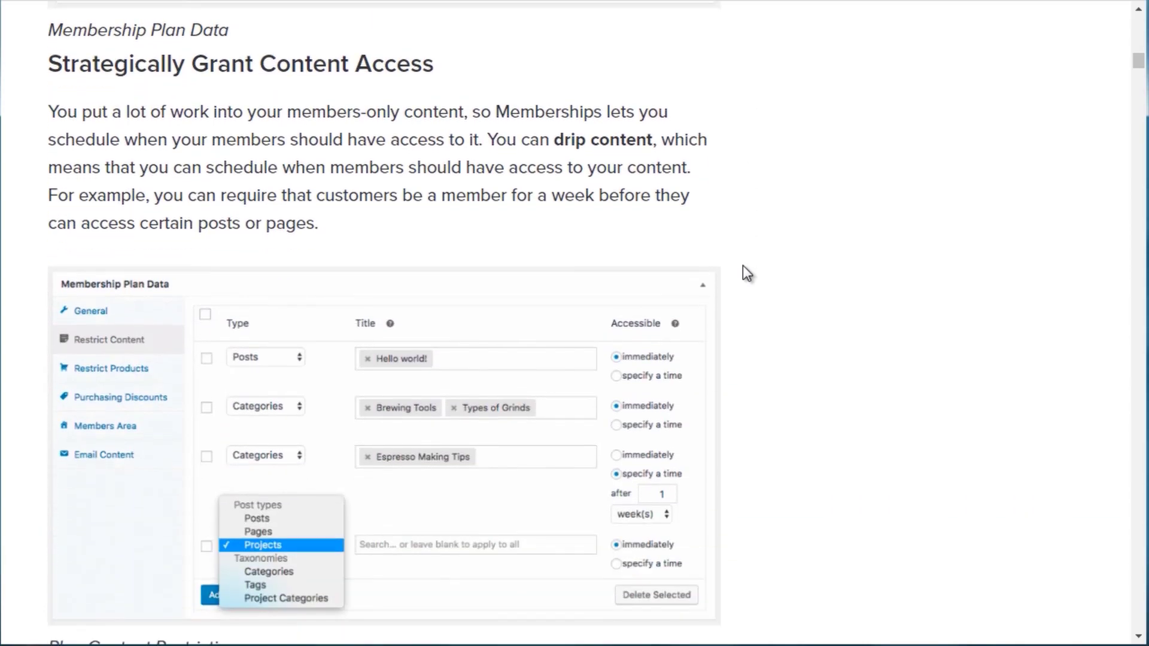
{"action": "scroll", "coordinate": [743, 267], "scroll_direction": "down", "scroll_amount": 4}
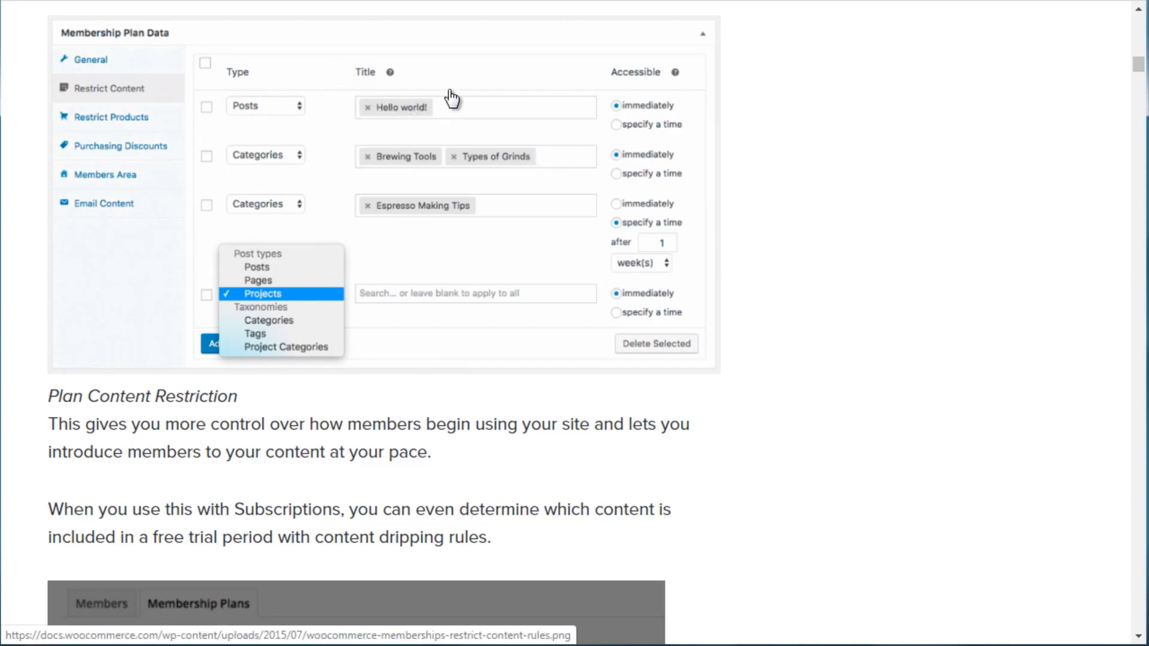
{"action": "scroll", "coordinate": [742, 175], "scroll_direction": "down", "scroll_amount": 8}
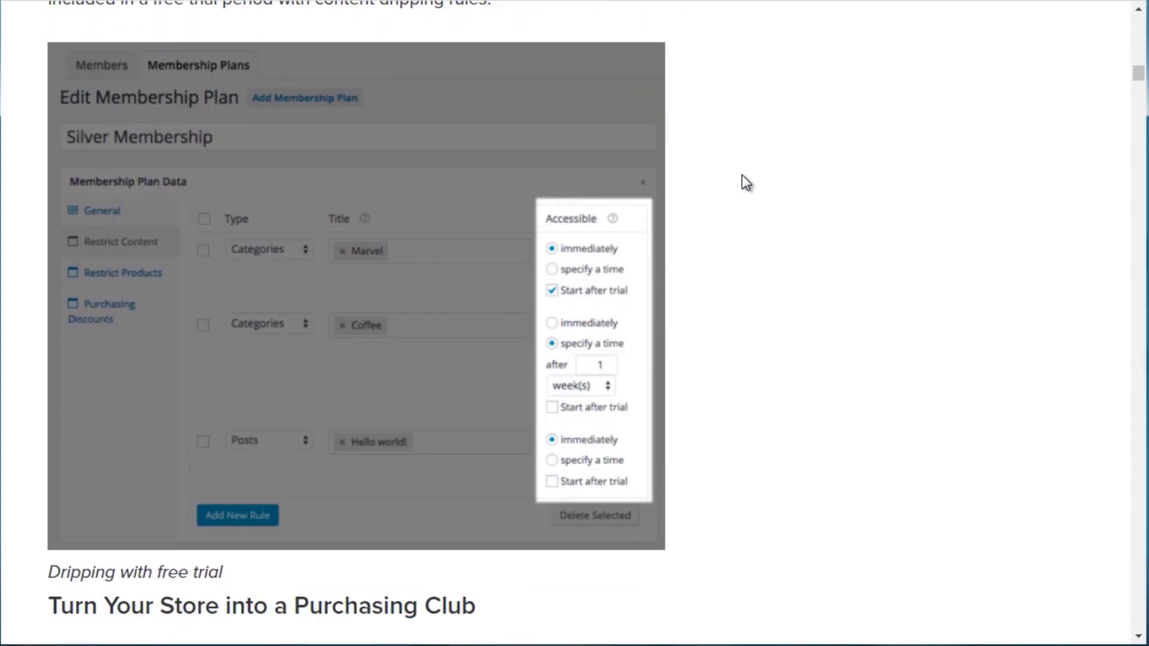
{"action": "scroll", "coordinate": [742, 174], "scroll_direction": "down", "scroll_amount": 8}
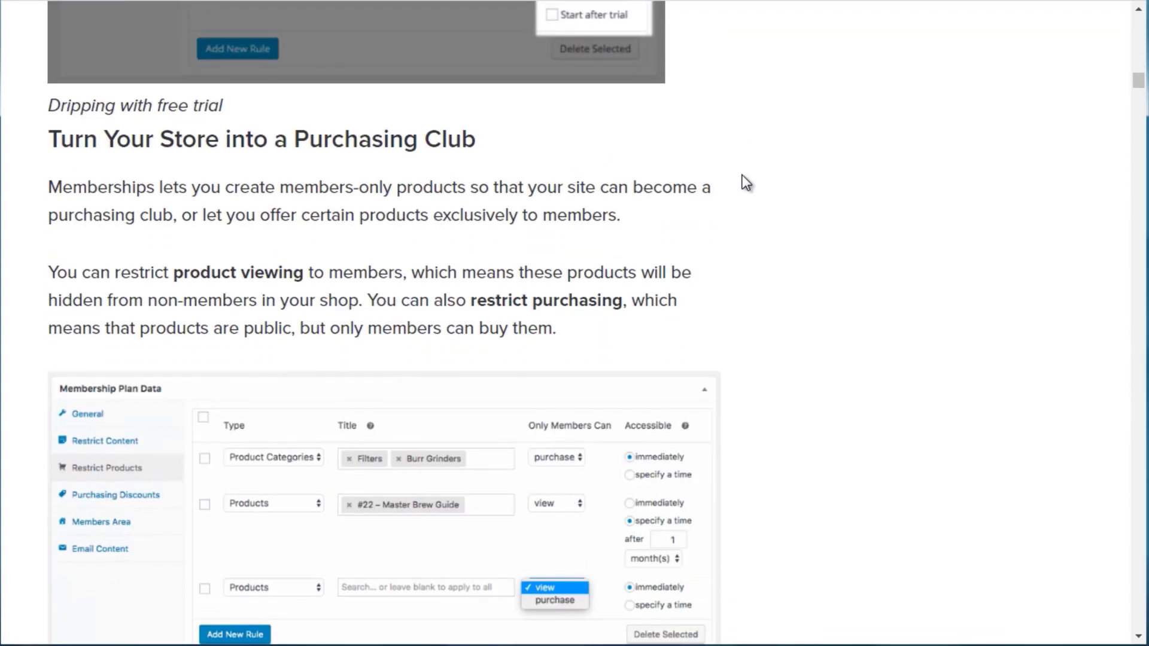
{"action": "scroll", "coordinate": [742, 176], "scroll_direction": "down", "scroll_amount": 5}
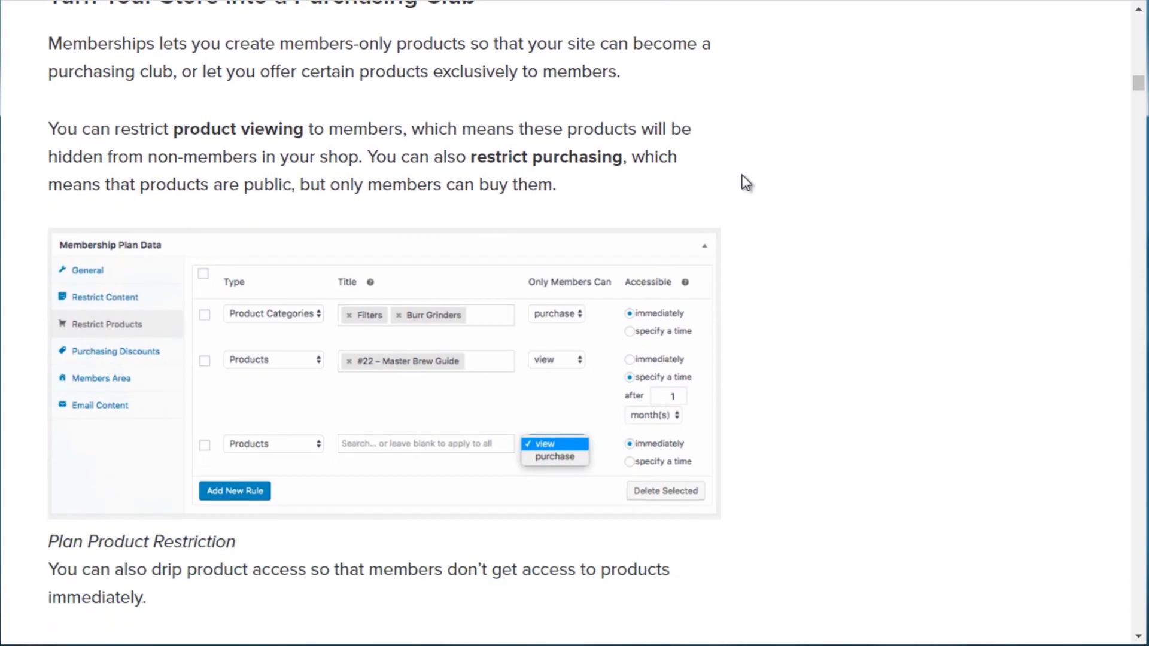
- Review the member perks described: members-only free shipping, purchasing discounts and the Member Area
{"action": "scroll", "coordinate": [742, 175], "scroll_direction": "down", "scroll_amount": 6}
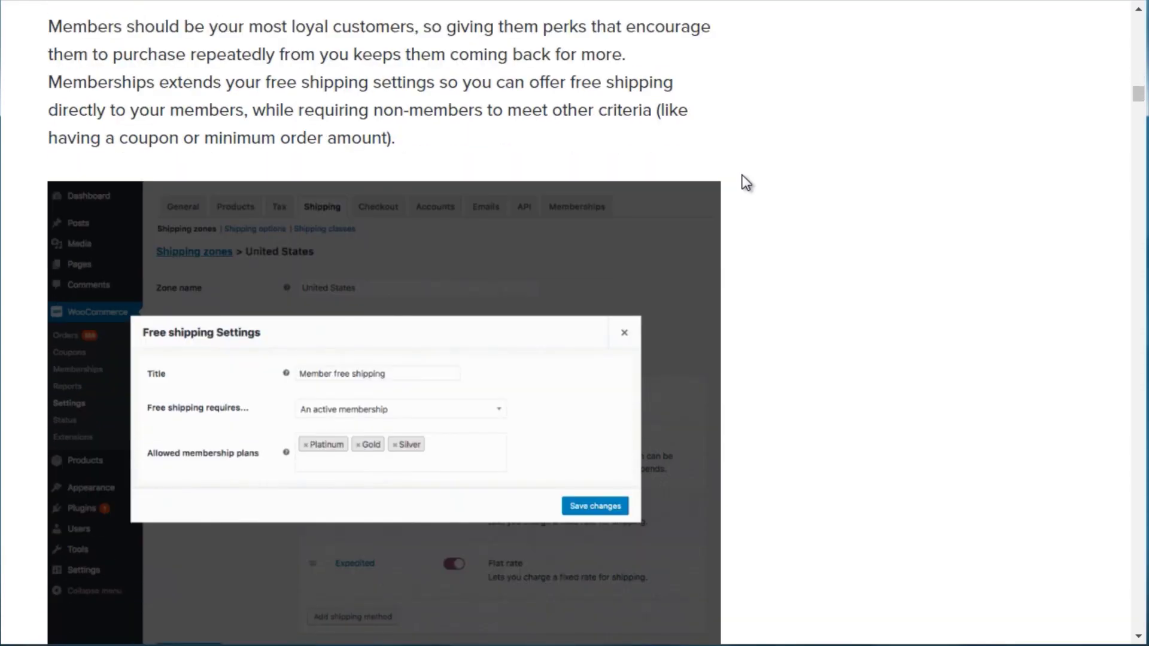
{"action": "scroll", "coordinate": [742, 175], "scroll_direction": "down", "scroll_amount": 10}
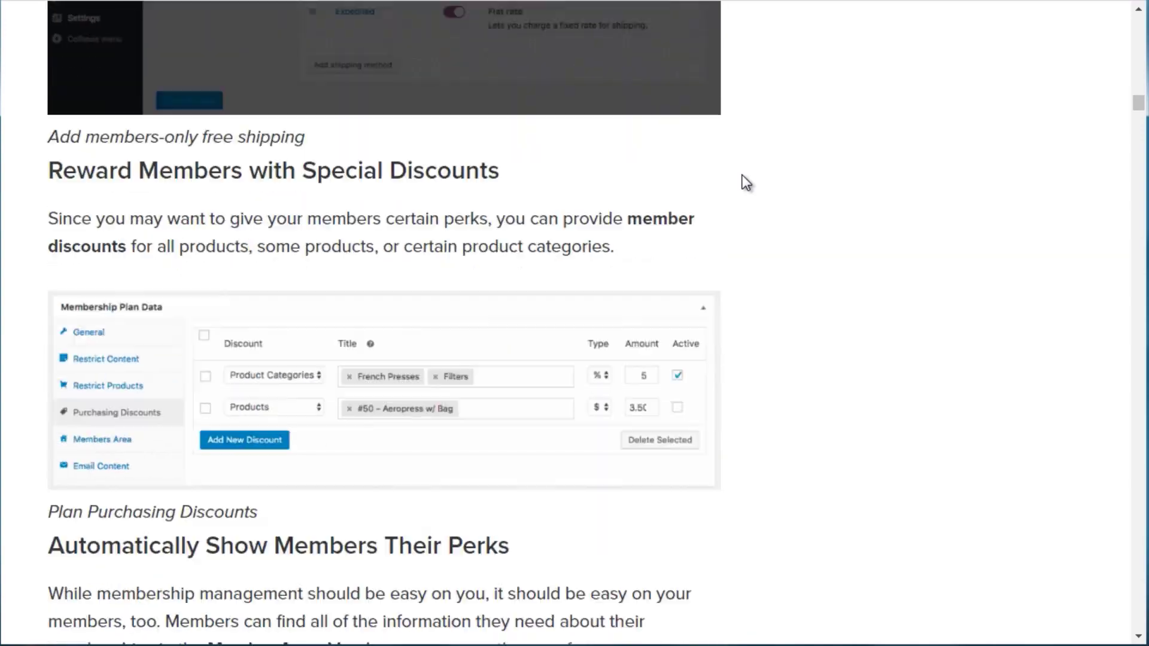
{"action": "scroll", "coordinate": [742, 175], "scroll_direction": "down", "scroll_amount": 2}
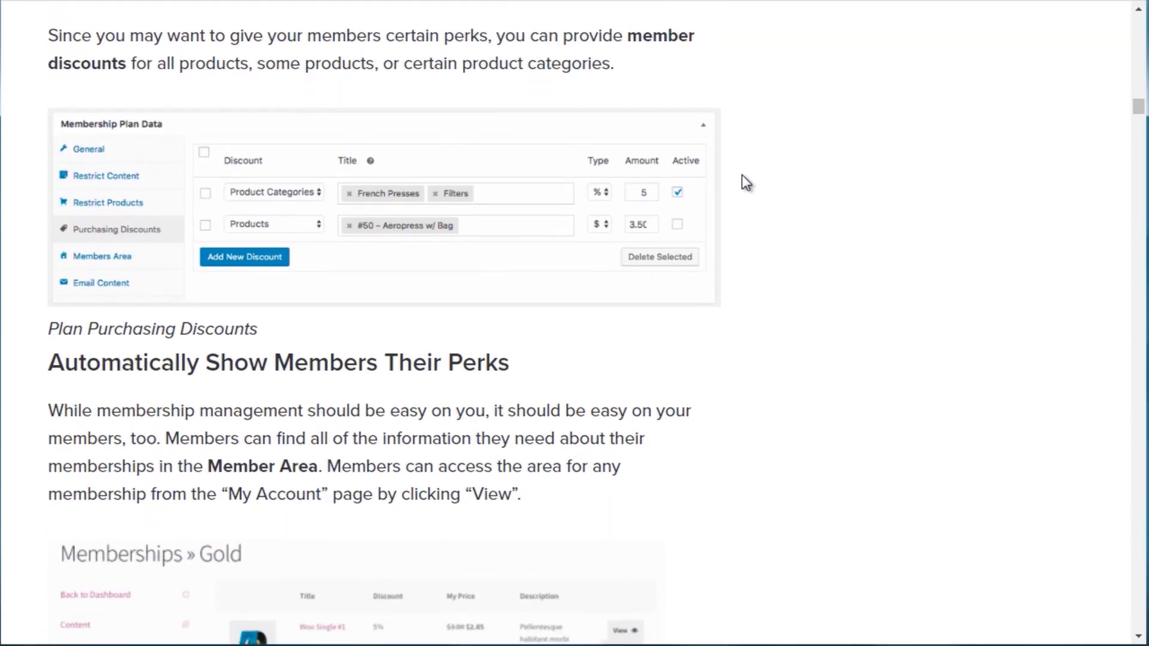
{"action": "scroll", "coordinate": [742, 175], "scroll_direction": "down", "scroll_amount": 5}
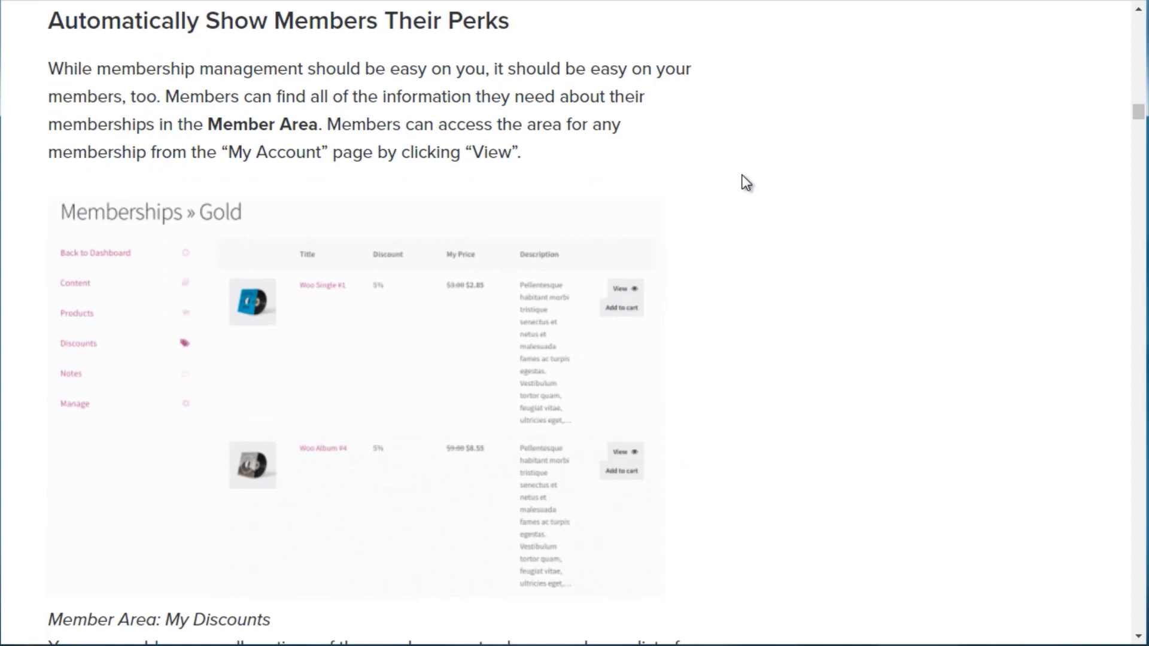
{"action": "scroll", "coordinate": [742, 175], "scroll_direction": "down", "scroll_amount": 8}
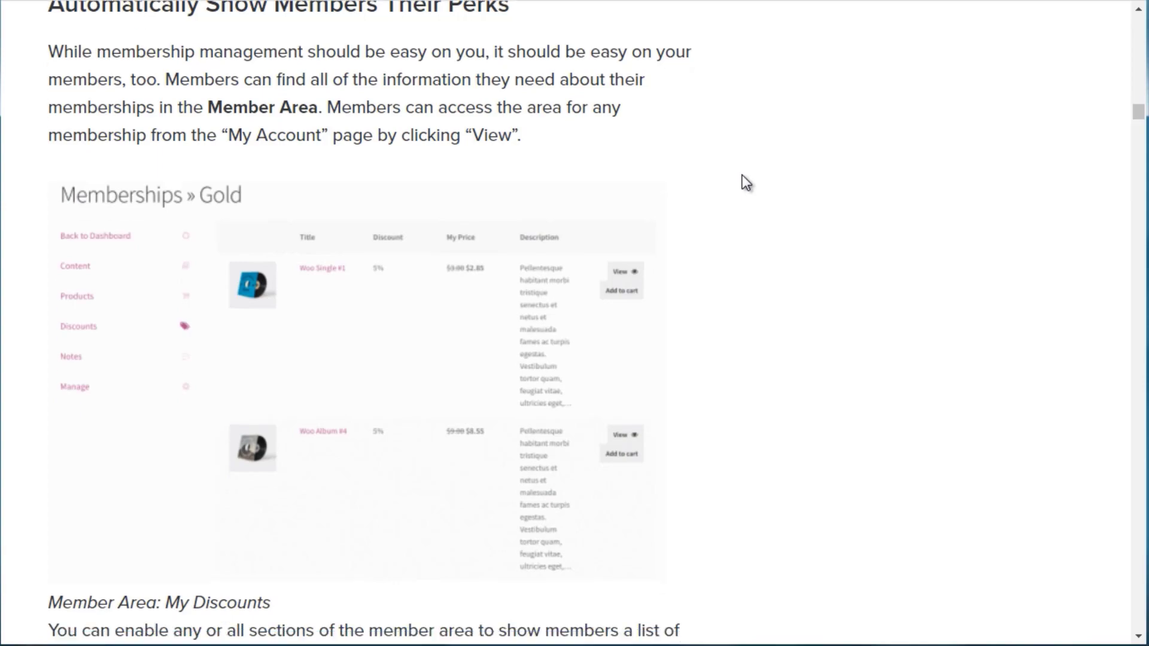
- Review the member import and export, membership notes and group membership sections, and return to the start of the page
{"action": "scroll", "coordinate": [742, 174], "scroll_direction": "down", "scroll_amount": 4}
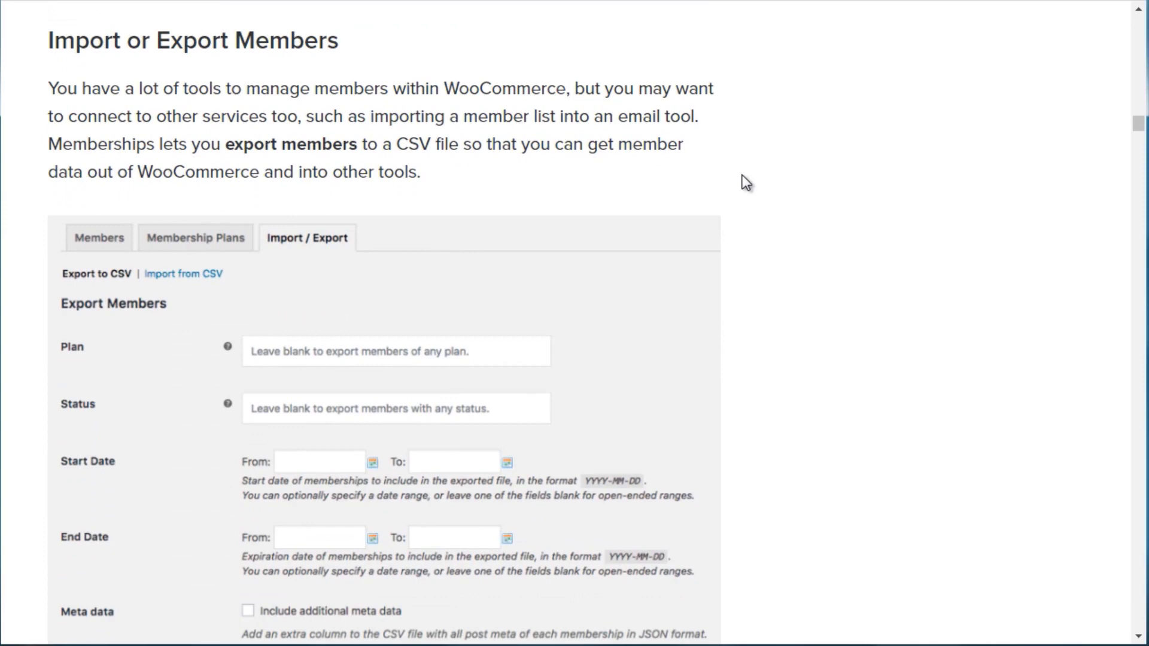
{"action": "scroll", "coordinate": [742, 174], "scroll_direction": "down", "scroll_amount": 9}
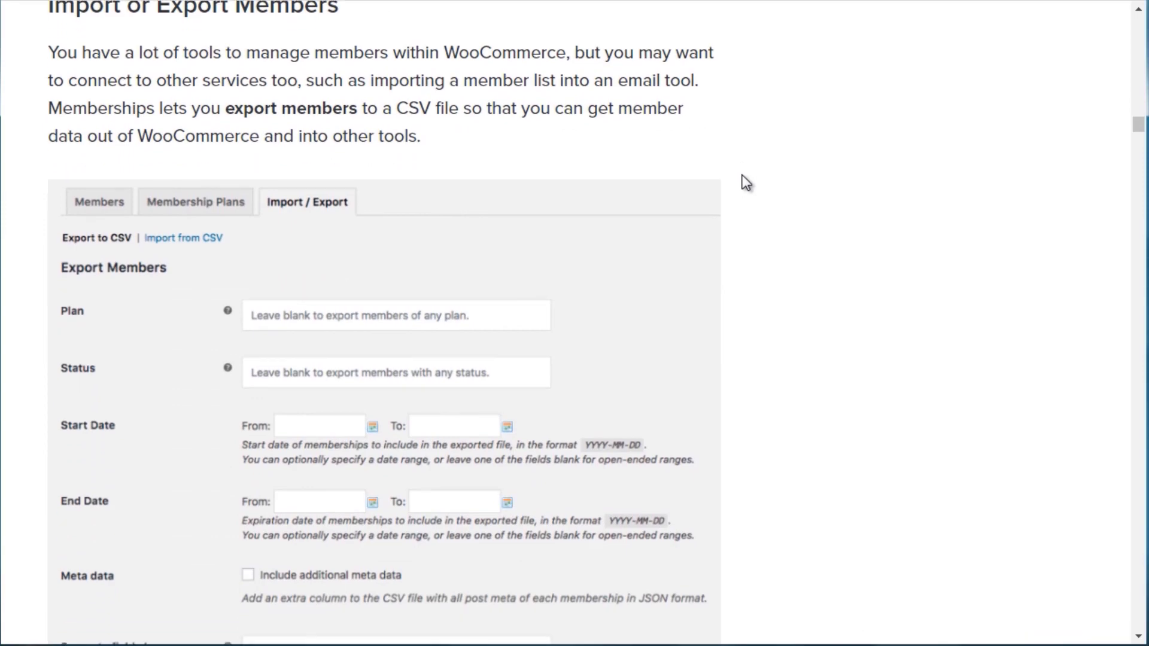
{"action": "scroll", "coordinate": [742, 175], "scroll_direction": "down", "scroll_amount": 5}
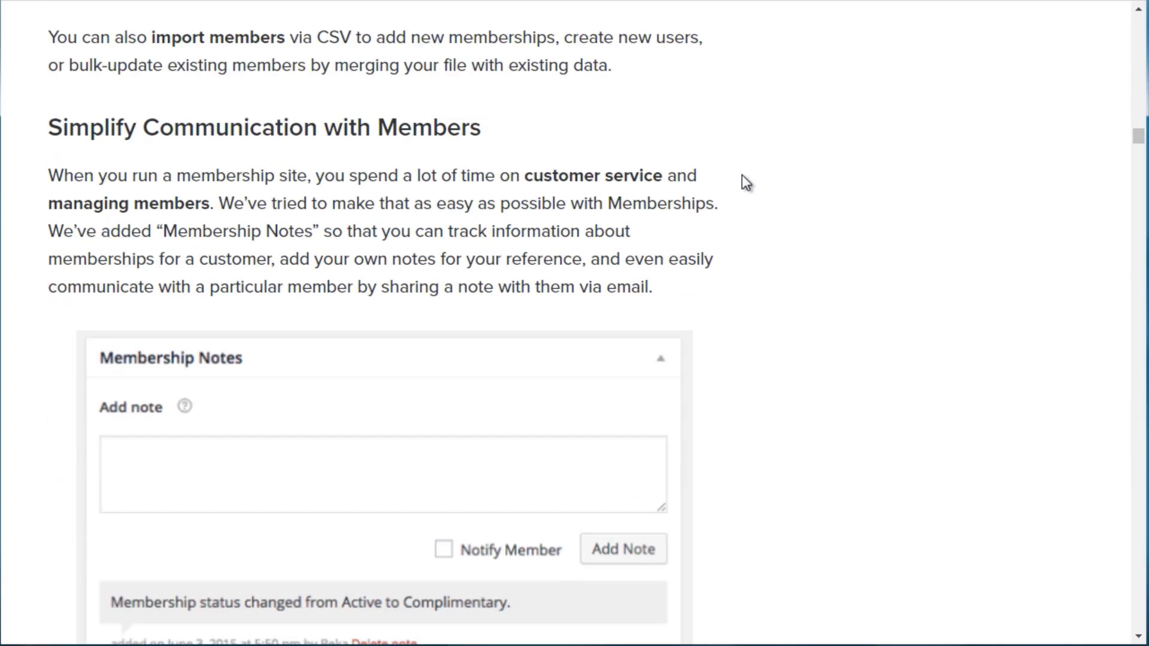
{"action": "scroll", "coordinate": [742, 174], "scroll_direction": "down", "scroll_amount": 13}
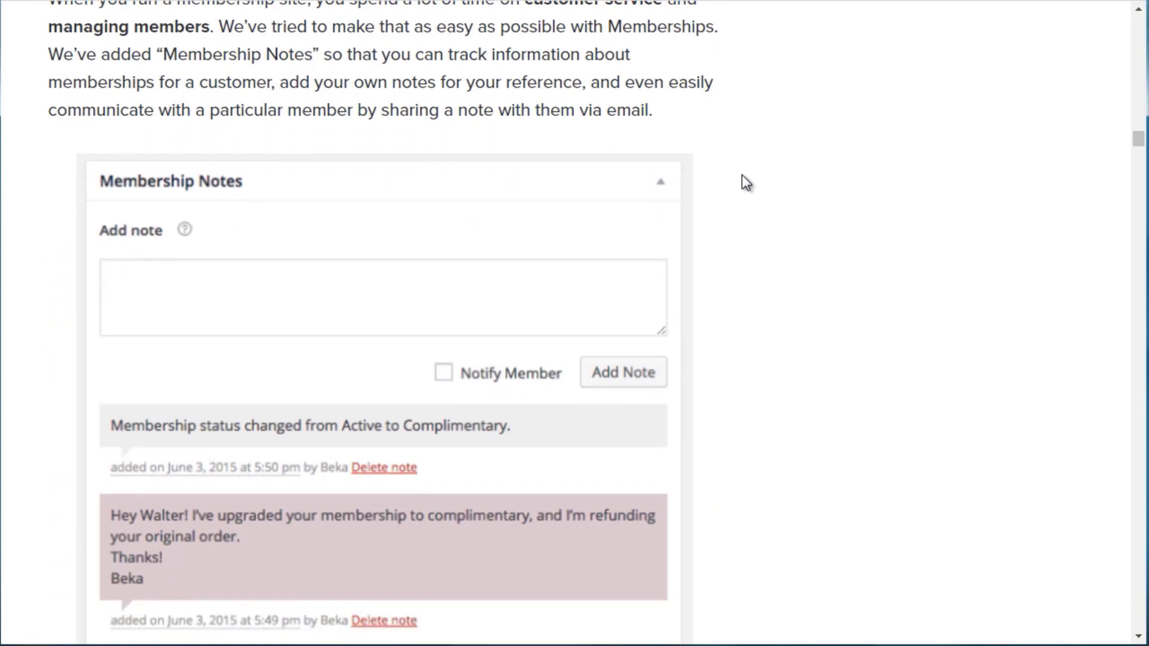
{"action": "scroll", "coordinate": [742, 175], "scroll_direction": "down", "scroll_amount": 20}
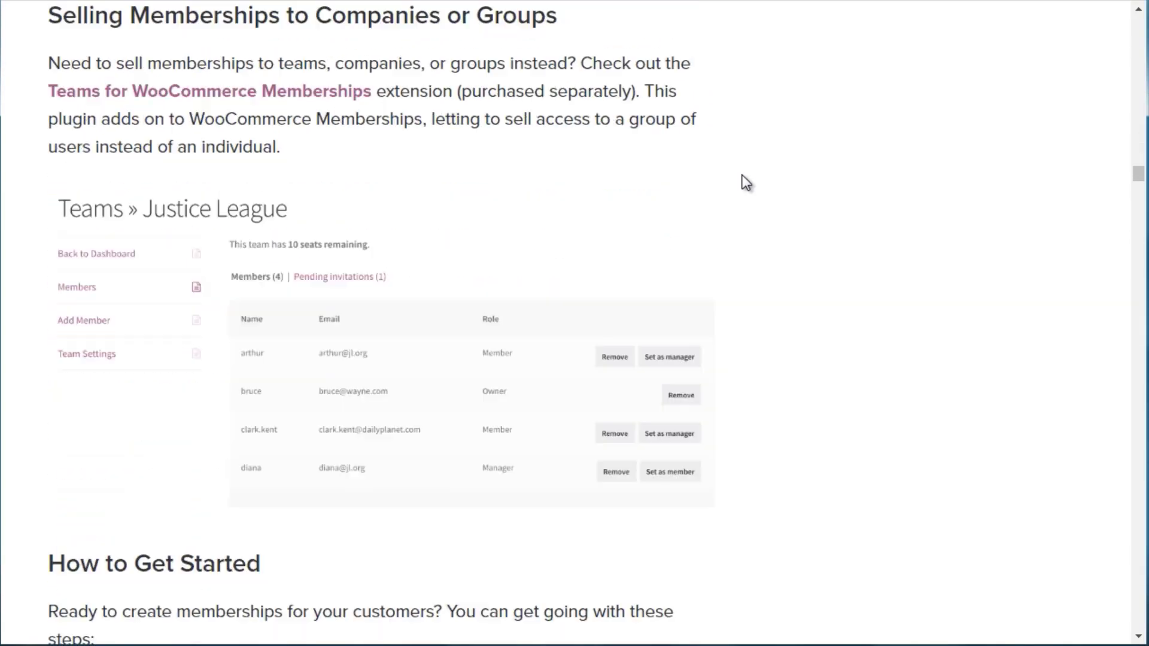
{"action": "scroll", "coordinate": [742, 175], "scroll_direction": "up", "scroll_amount": 20}
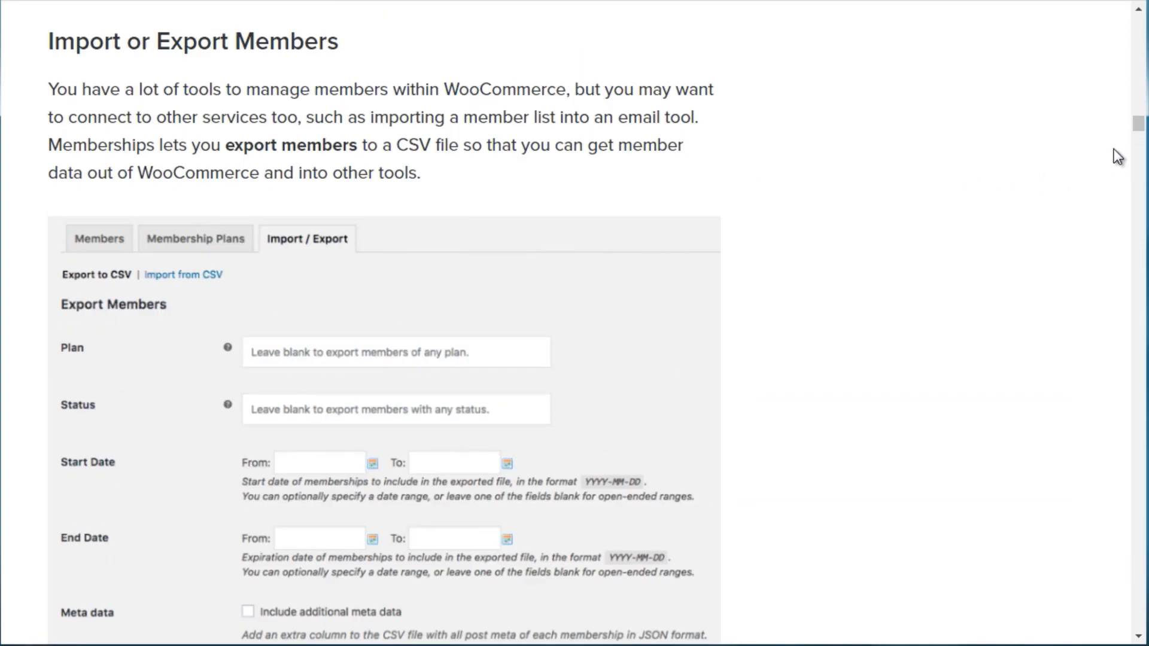
{"action": "left_click_drag", "start_coordinate": [1138, 123], "coordinate": [1140, 24]}
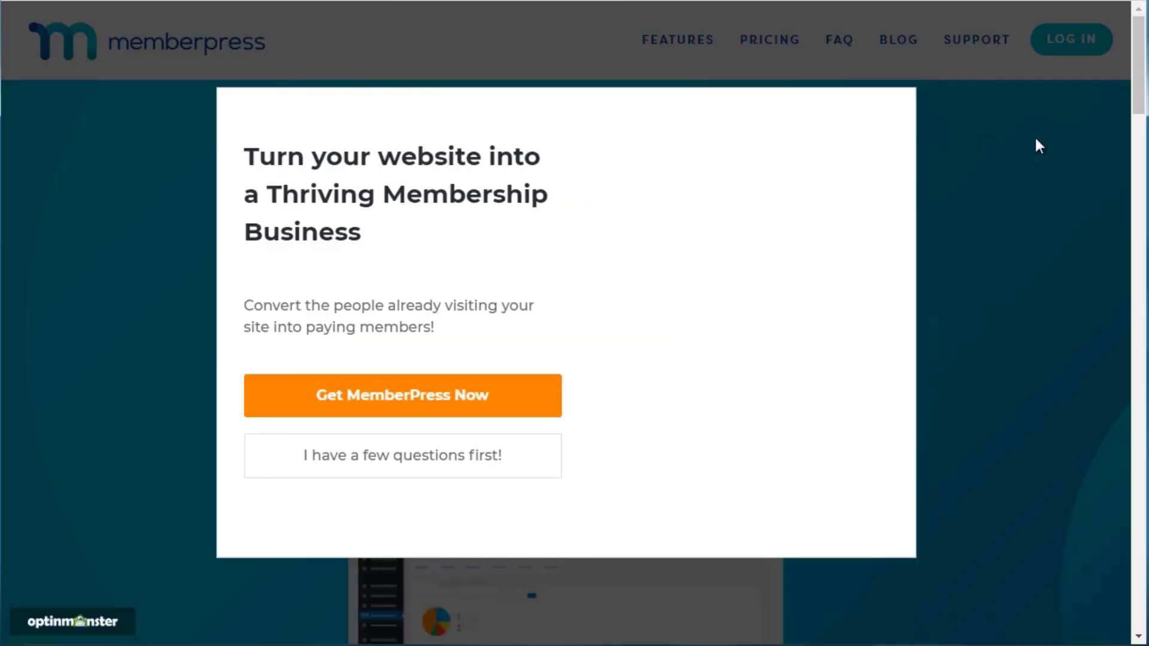
- Dismiss the promotional pop-up and review the MemberPress home page from its introduction through the Integrations Included section
{"action": "left_click", "coordinate": [984, 148]}
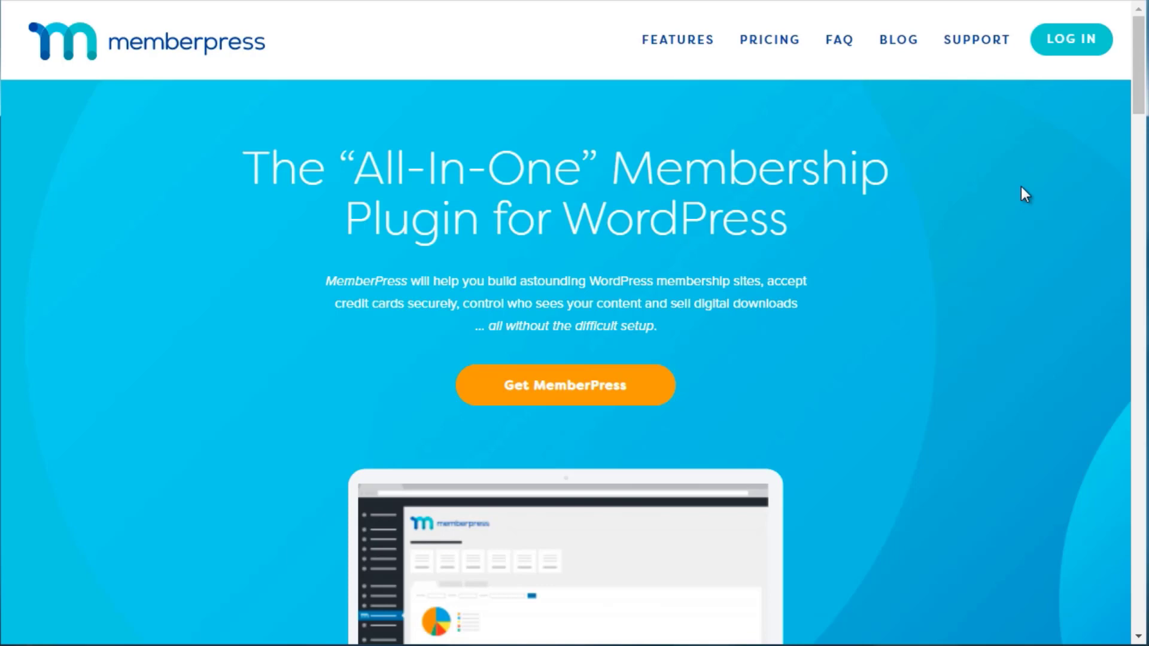
{"action": "scroll", "coordinate": [1135, 91], "scroll_direction": "down", "scroll_amount": 1}
{"action": "scroll", "coordinate": [1137, 96], "scroll_direction": "up", "scroll_amount": 1}
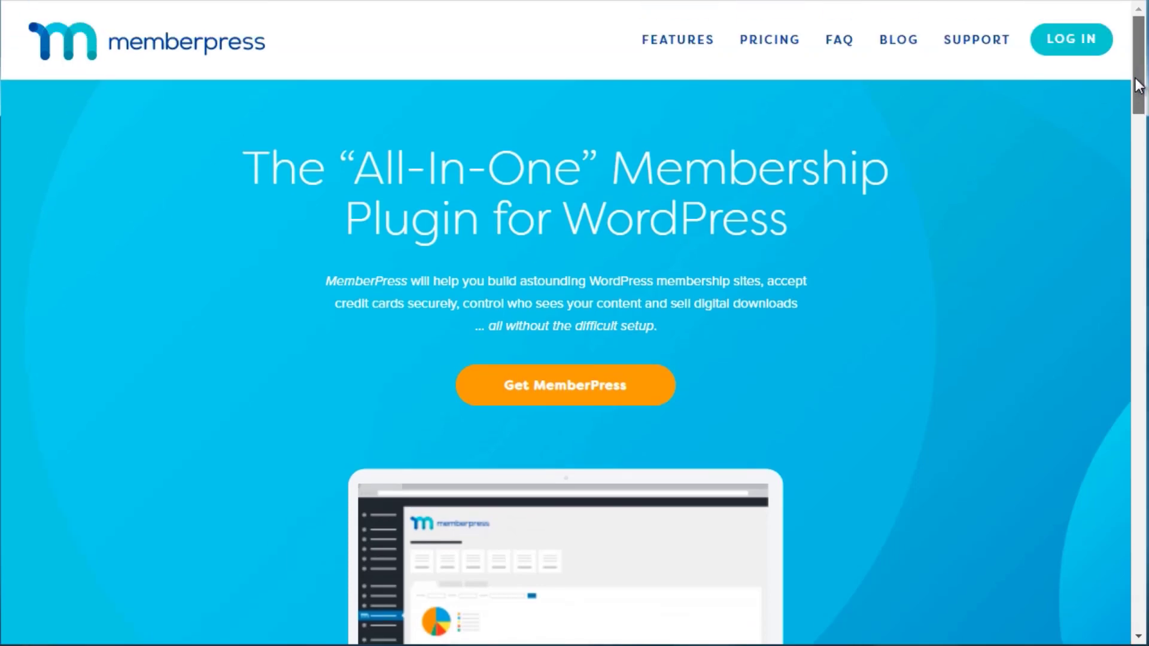
{"action": "scroll", "coordinate": [1139, 102], "scroll_direction": "down", "scroll_amount": 2}
{"action": "scroll", "coordinate": [1138, 104], "scroll_direction": "down", "scroll_amount": 7}
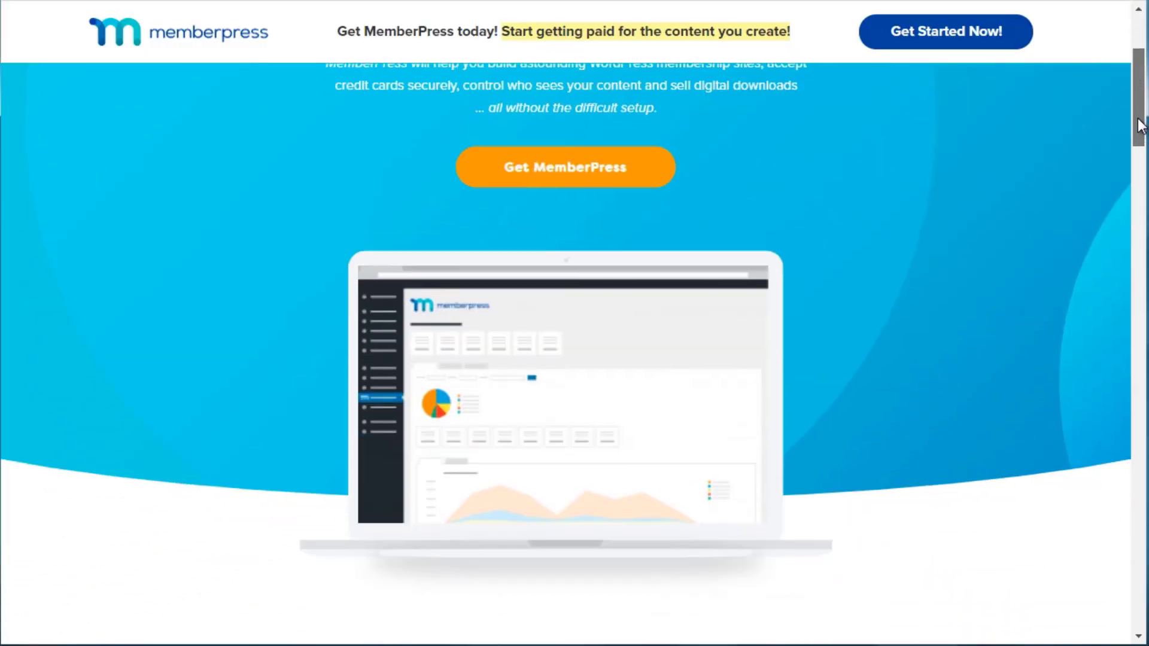
{"action": "scroll", "coordinate": [1136, 179], "scroll_direction": "down", "scroll_amount": 4}
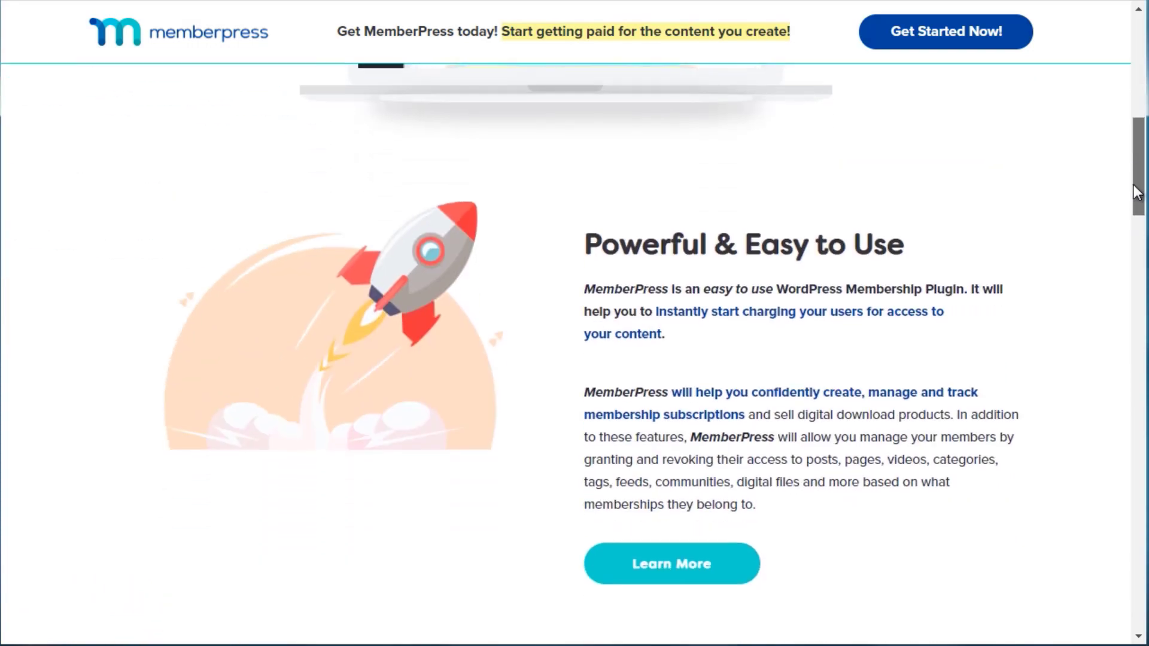
{"action": "left_click_drag", "start_coordinate": [1139, 190], "coordinate": [1139, 477]}
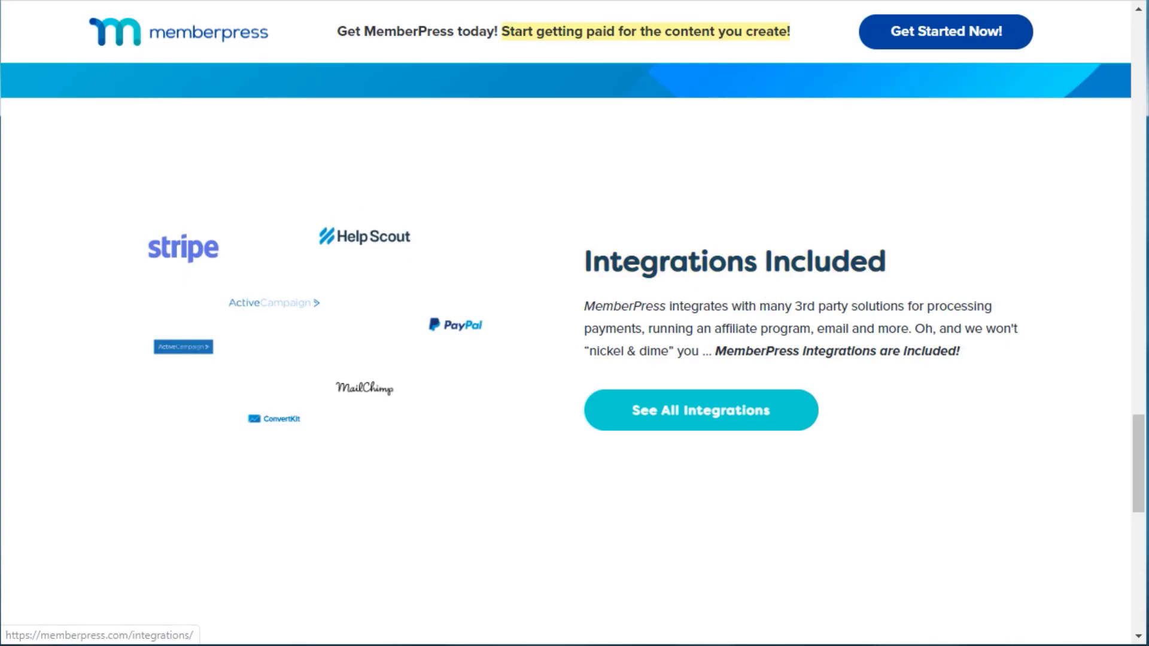
{"action": "left_click_drag", "start_coordinate": [1139, 465], "coordinate": [1139, 67]}
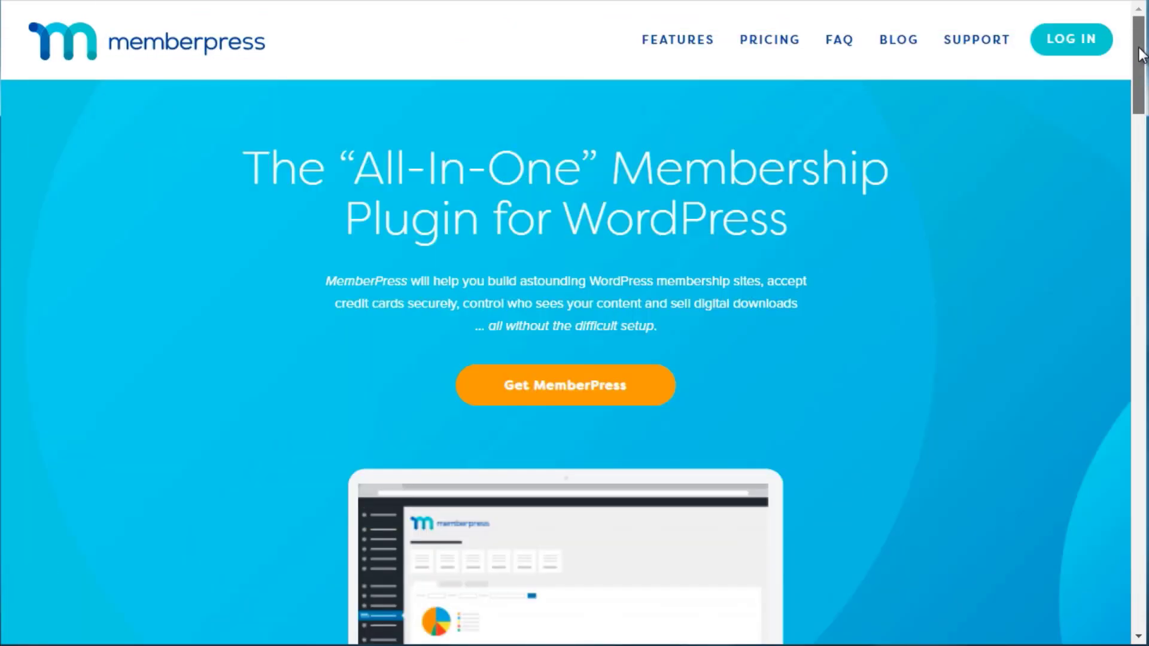
- Open the MemberPress features page and read about easy setup, access rules, community forums and coupons
{"action": "left_click", "coordinate": [672, 37]}
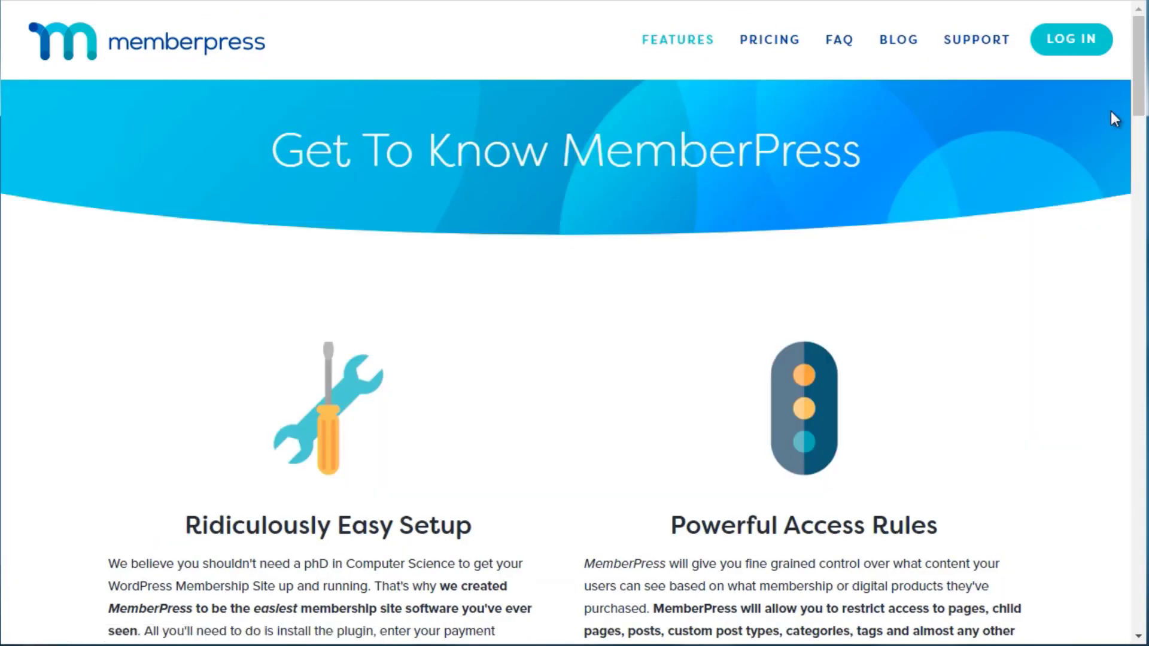
{"action": "left_click_drag", "start_coordinate": [1138, 92], "coordinate": [1141, 124]}
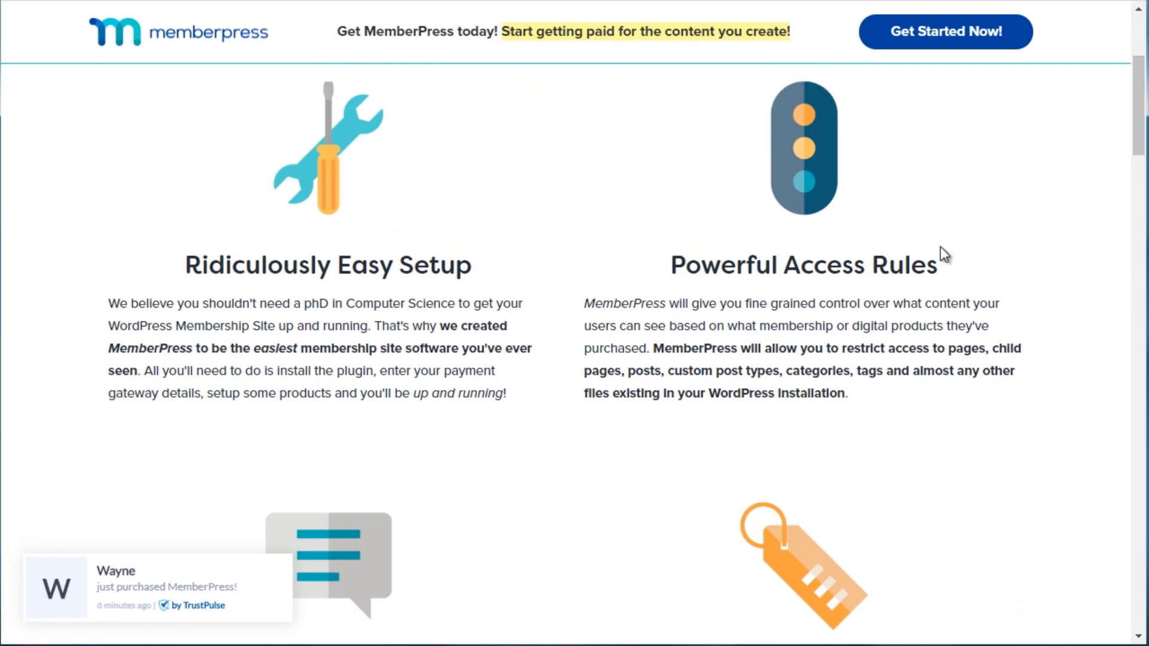
{"action": "left_click_drag", "start_coordinate": [1143, 137], "coordinate": [1143, 201]}
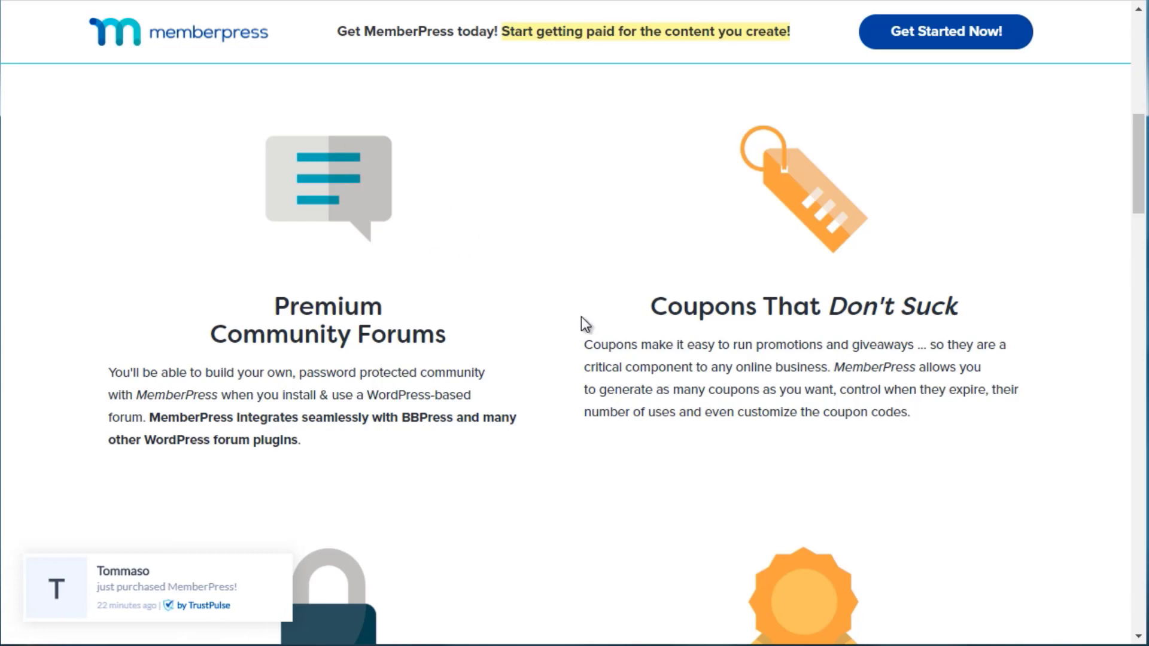
{"action": "mouse_move", "coordinate": [1136, 155]}
{"action": "left_mouse_down"}
{"action": "mouse_move", "coordinate": [1140, 227]}
{"action": "mouse_move", "coordinate": [1132, 150]}
{"action": "left_mouse_up"}
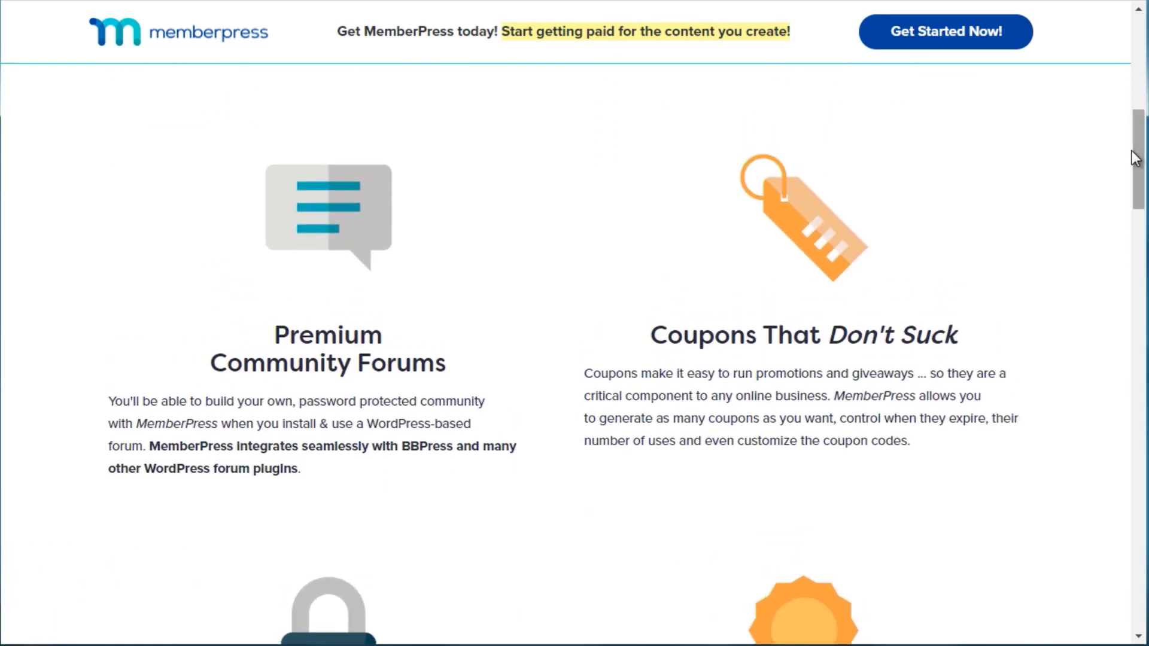
- Read the MemberPress features on security, pricing pages, theme compatibility, content dripping, support and extensibility
{"action": "left_click_drag", "start_coordinate": [1143, 157], "coordinate": [1141, 186]}
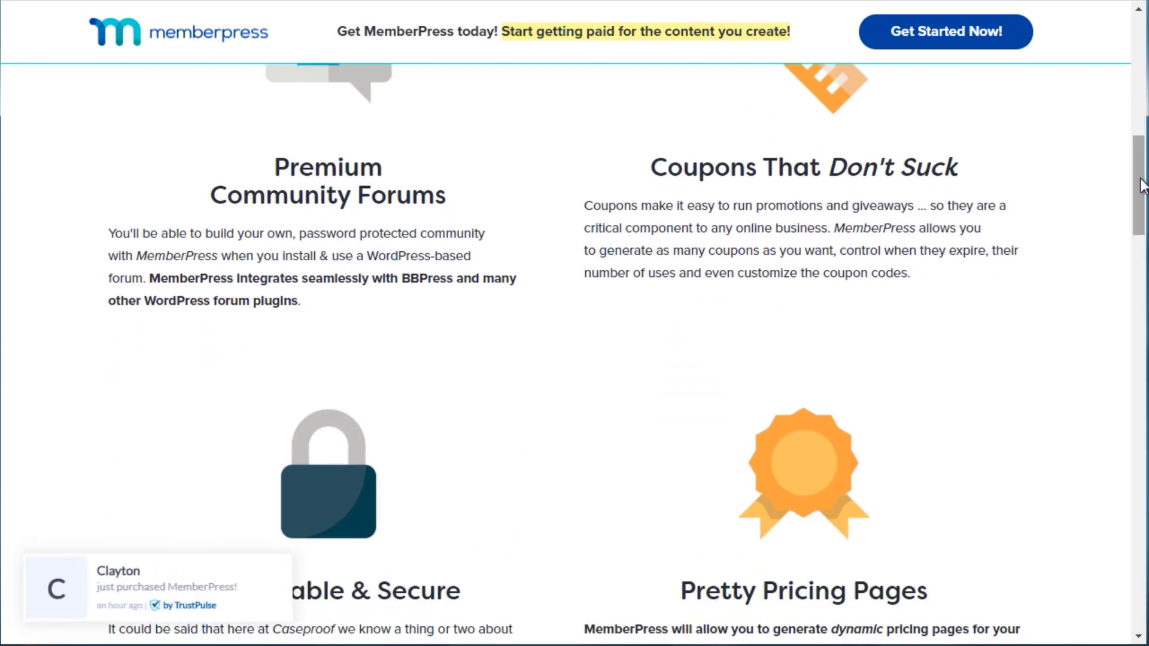
{"action": "left_click_drag", "start_coordinate": [1143, 185], "coordinate": [1143, 228]}
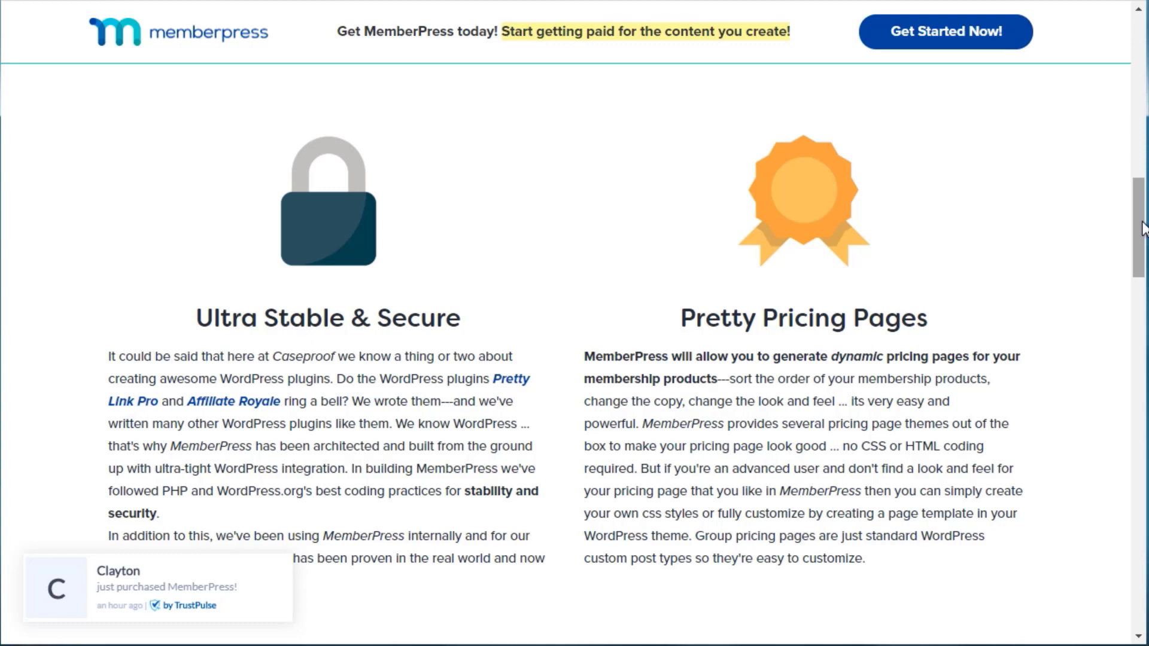
{"action": "left_click_drag", "start_coordinate": [1143, 228], "coordinate": [1142, 317]}
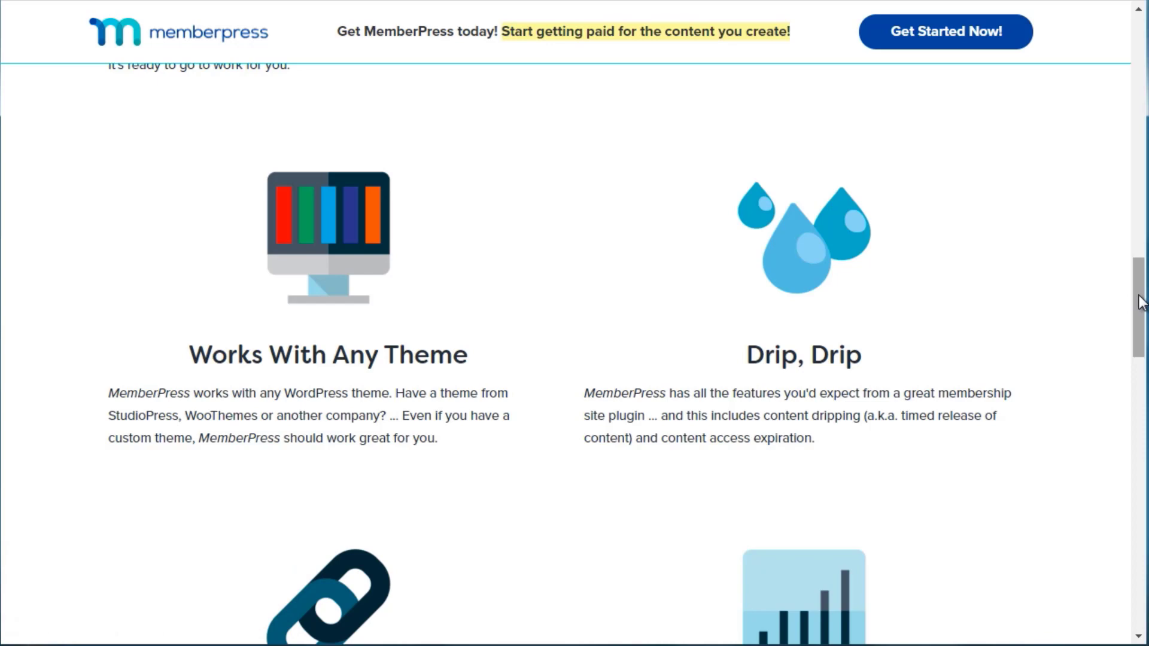
{"action": "left_click_drag", "start_coordinate": [1140, 302], "coordinate": [1140, 483]}
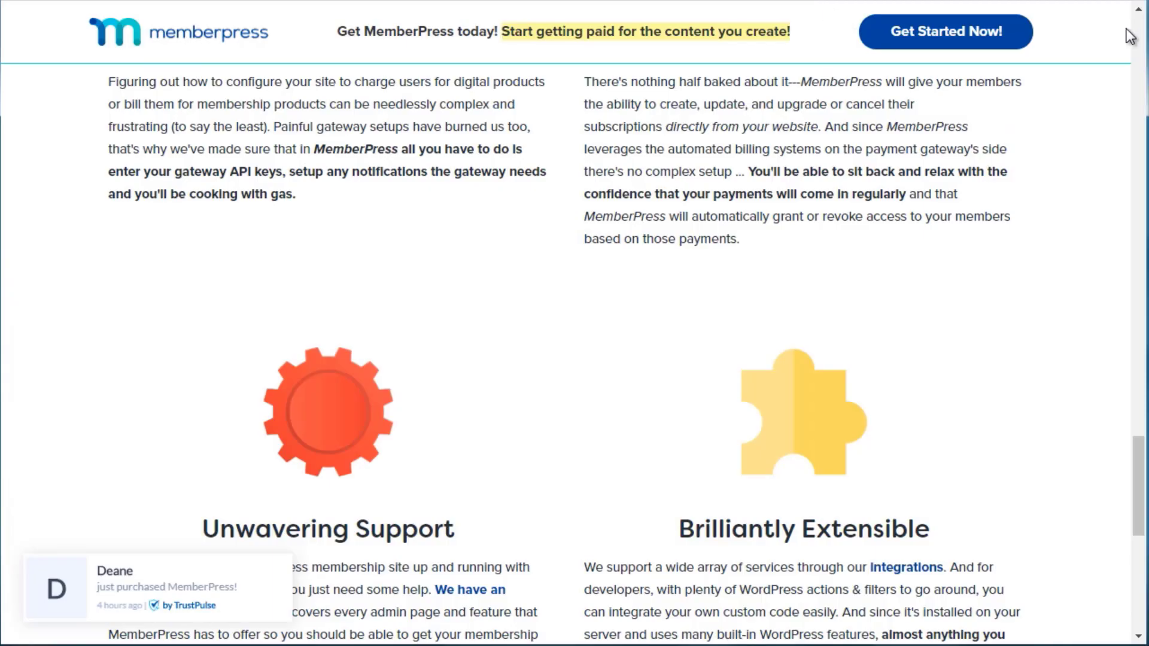
- Open the MemberPress pricing page and compare the Pro, Plus and Basic plans
{"action": "scroll", "coordinate": [1129, 37], "scroll_direction": "up", "scroll_amount": 15}
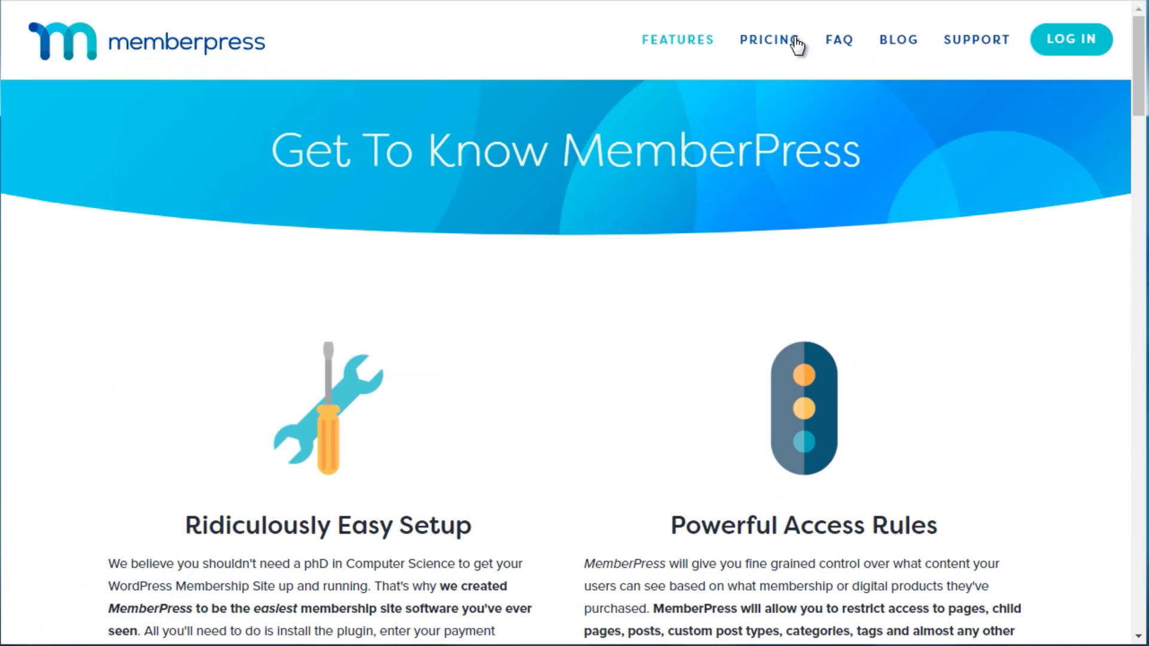
{"action": "left_click", "coordinate": [797, 40]}
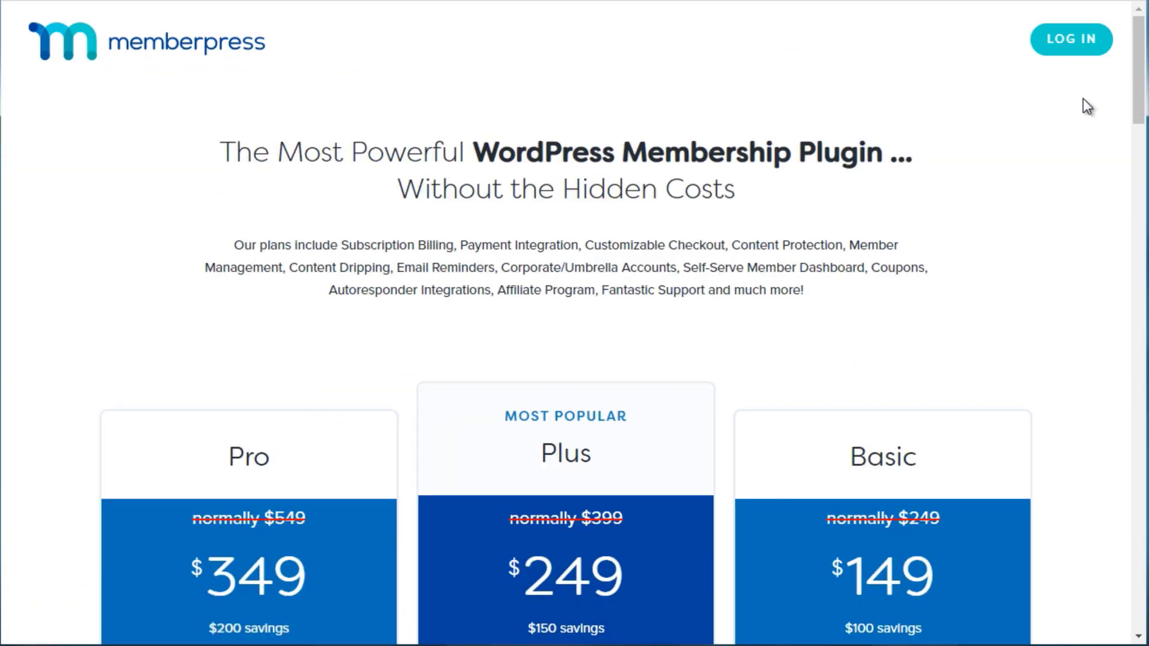
{"action": "left_click_drag", "start_coordinate": [1142, 81], "coordinate": [1142, 168]}
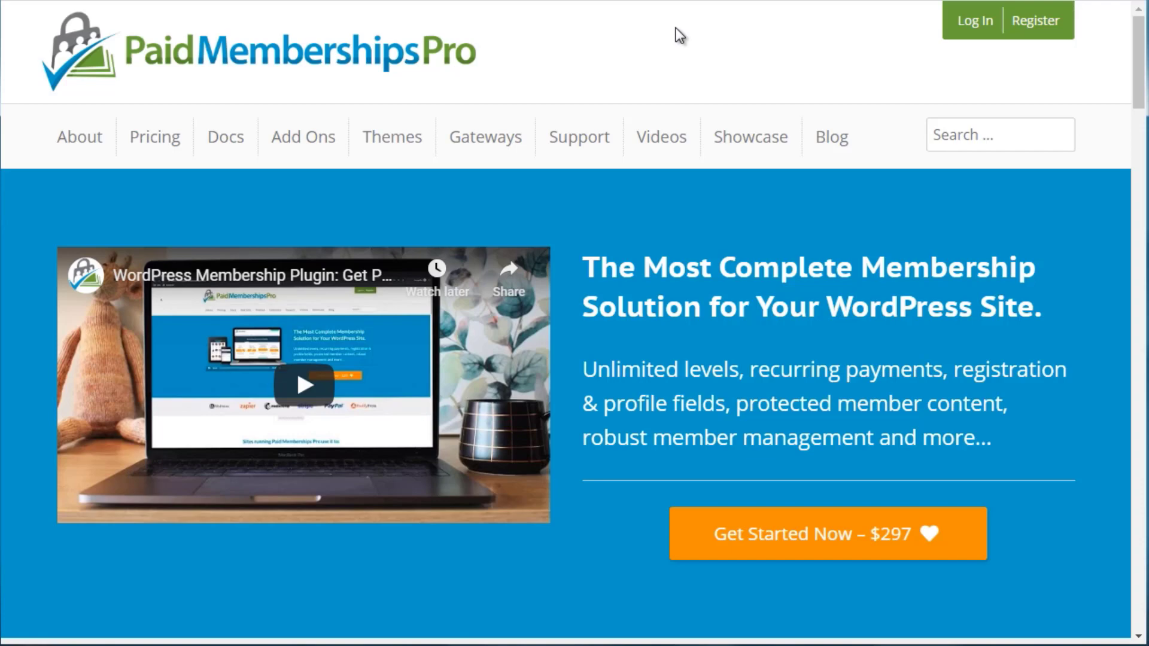
- Review the Paid Memberships Pro home page, including its overview of comprehensive features
{"action": "left_click_drag", "start_coordinate": [1140, 42], "coordinate": [1137, 358]}
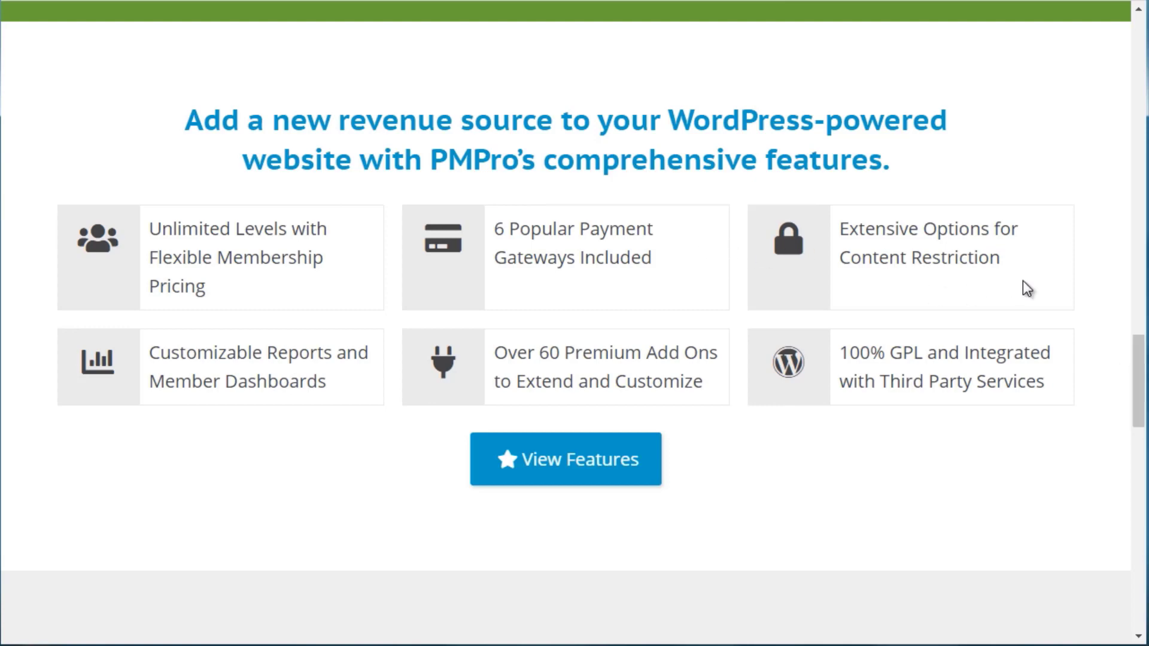
{"action": "left_click_drag", "start_coordinate": [1139, 357], "coordinate": [1143, 451]}
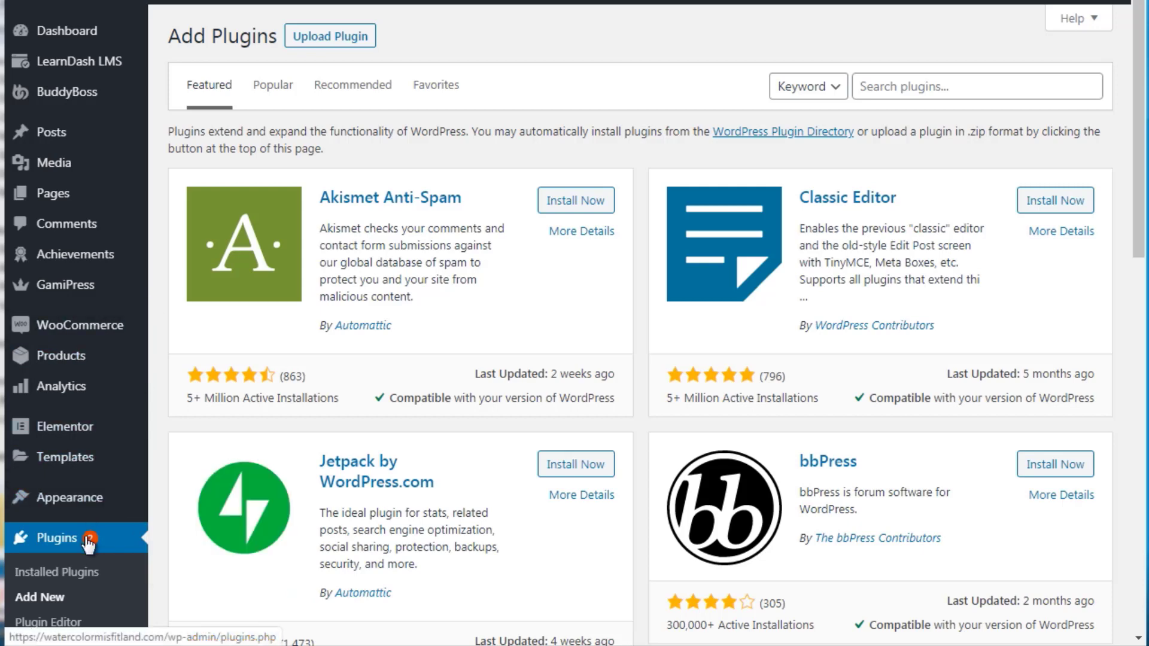
- In the WordPress admin, open the page for adding new plugins and search for "woocommerce"
{"action": "left_click", "coordinate": [58, 603]}
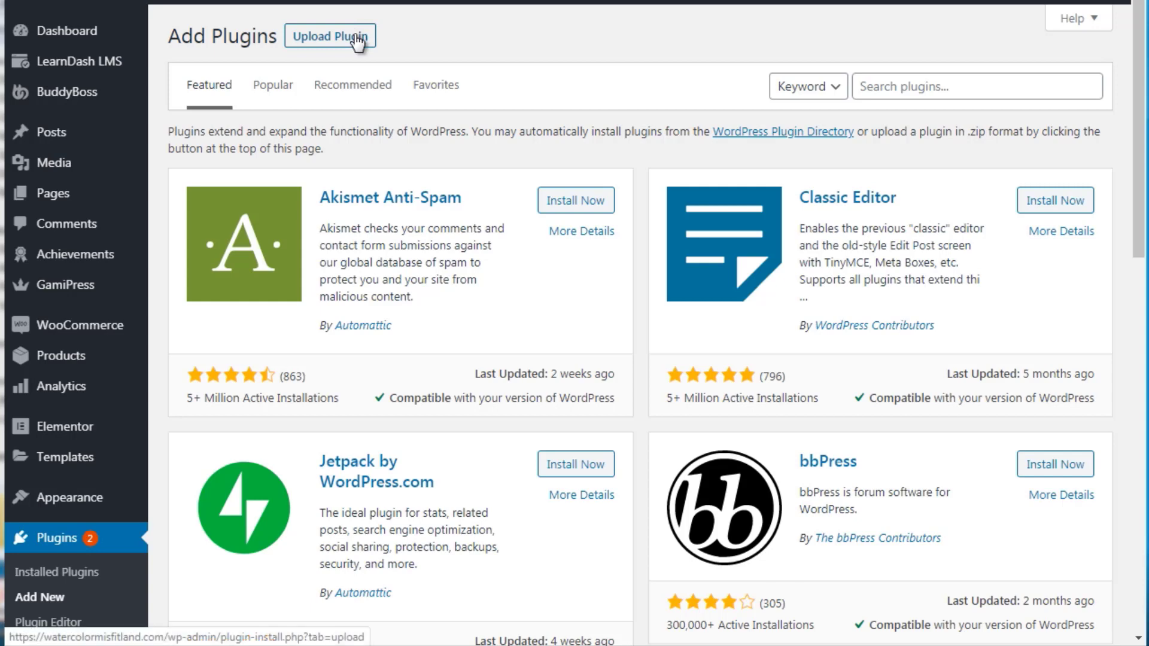
{"action": "left_click", "coordinate": [870, 86]}
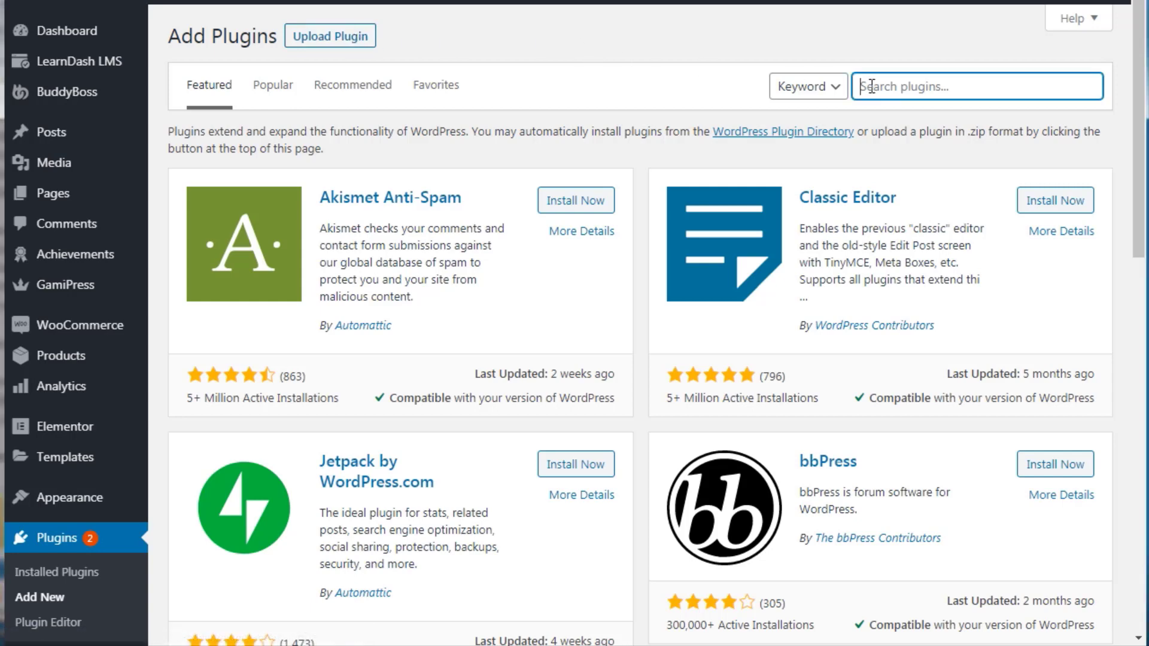
{"action": "type", "text": "woocom"}
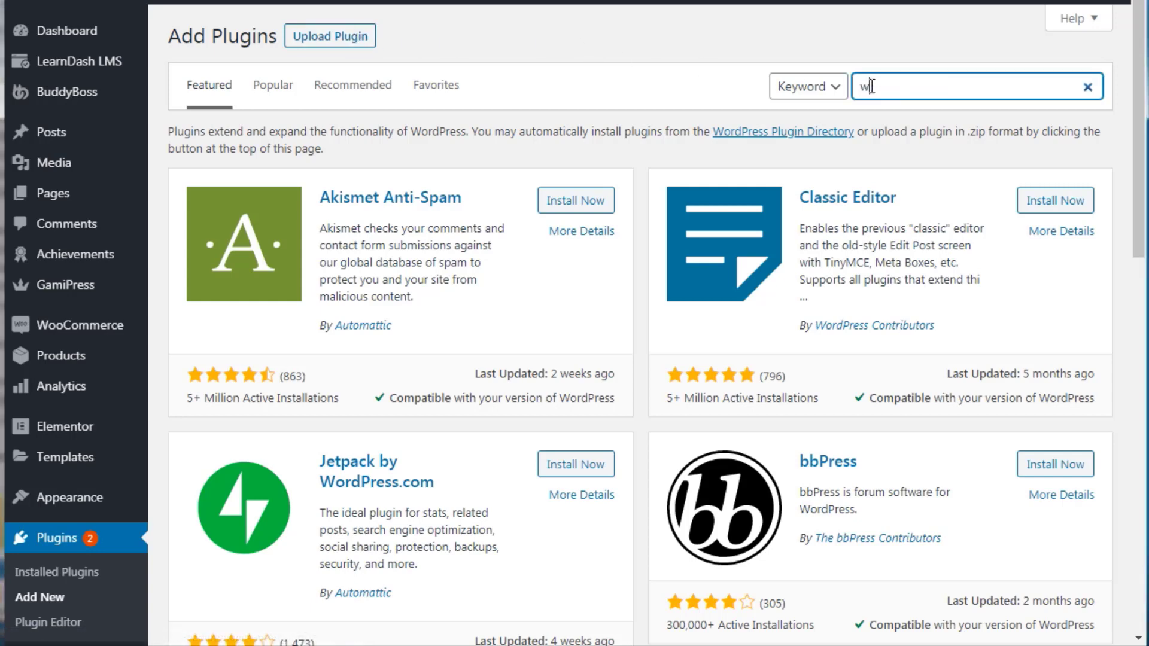
{"action": "type", "text": "merce"}
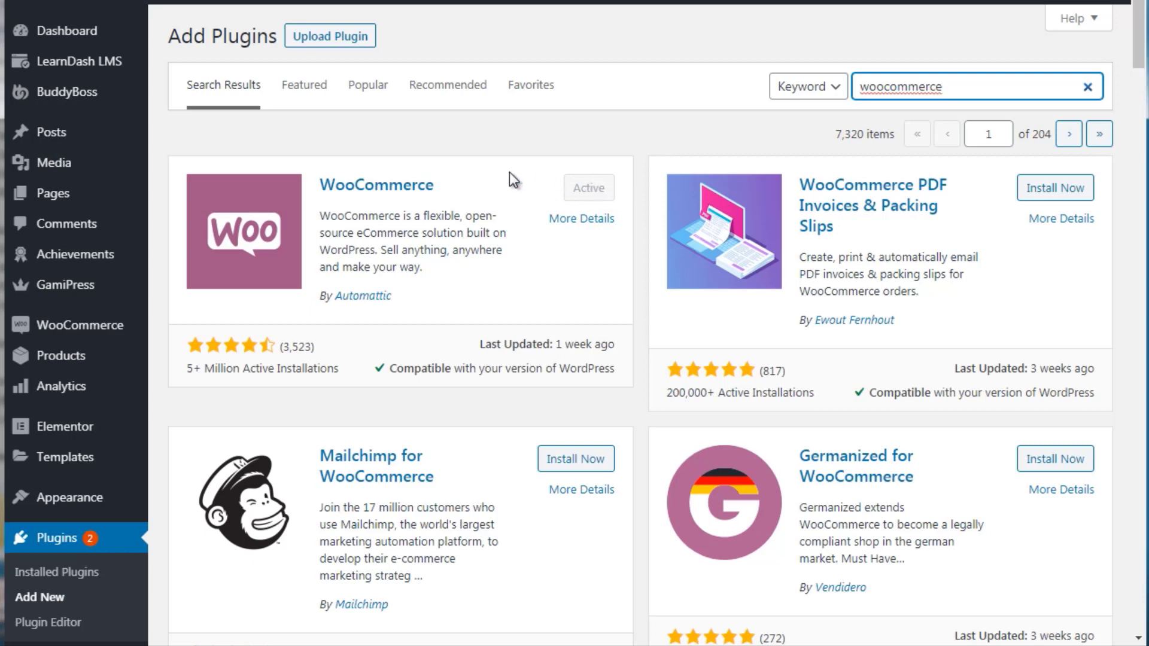
- Open the WooCommerce settings and review the Products, Payments, Accounts & Privacy and Emails sections
{"action": "mouse_move", "coordinate": [67, 336]}
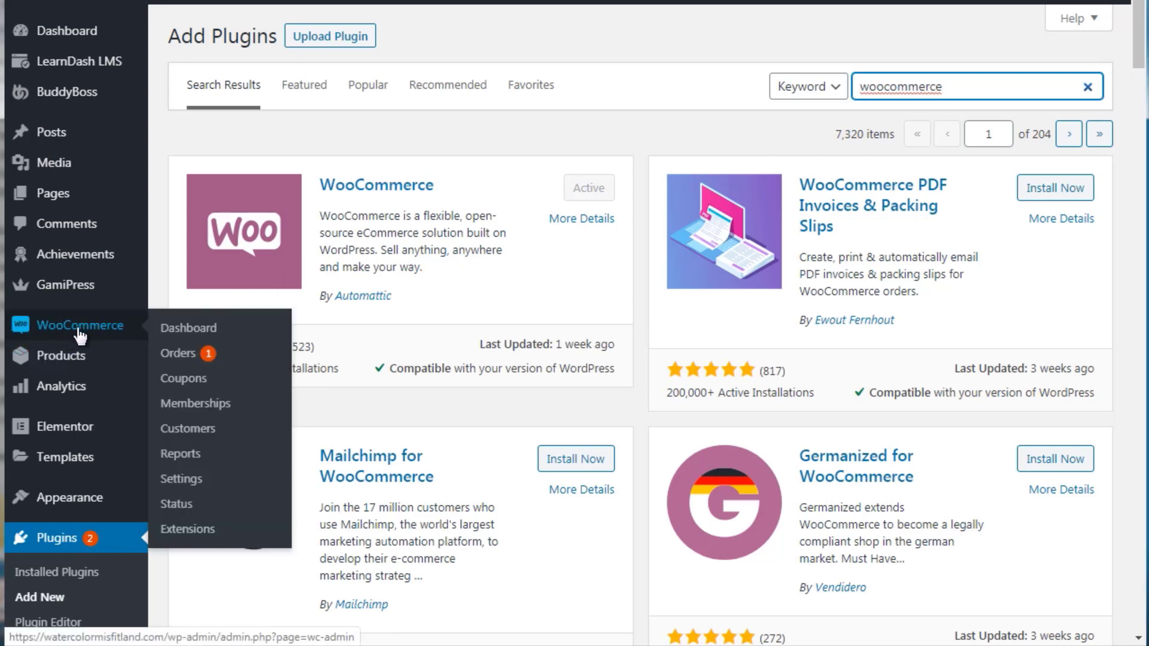
{"action": "left_click_drag", "start_coordinate": [78, 329], "coordinate": [168, 353]}
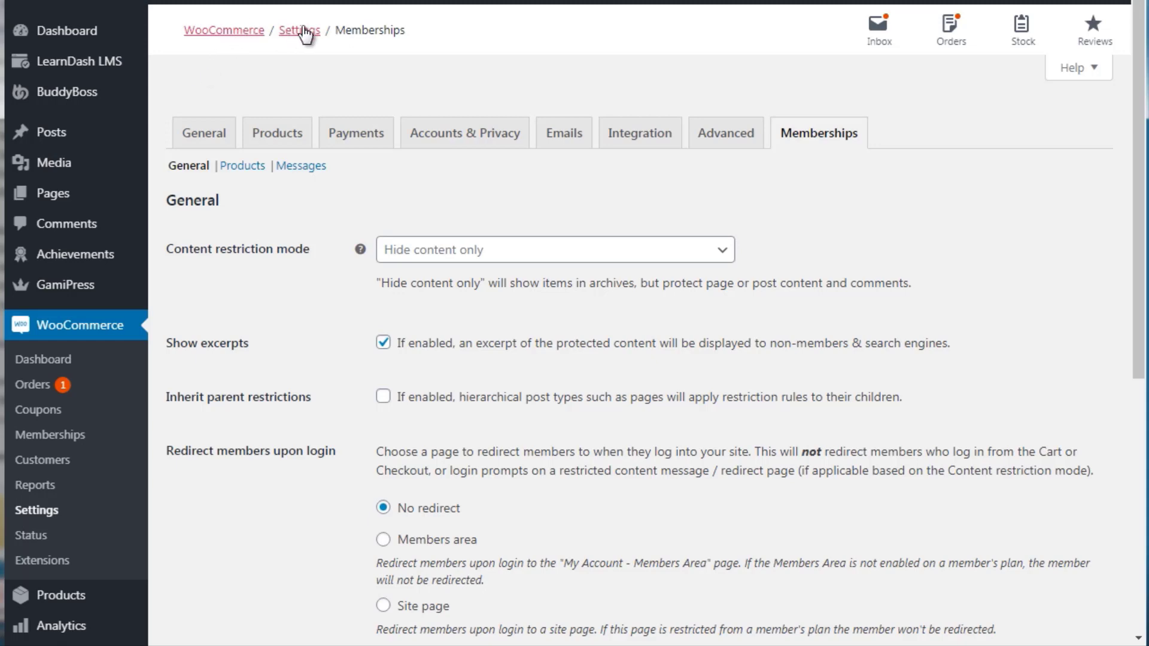
{"action": "left_click", "coordinate": [280, 135]}
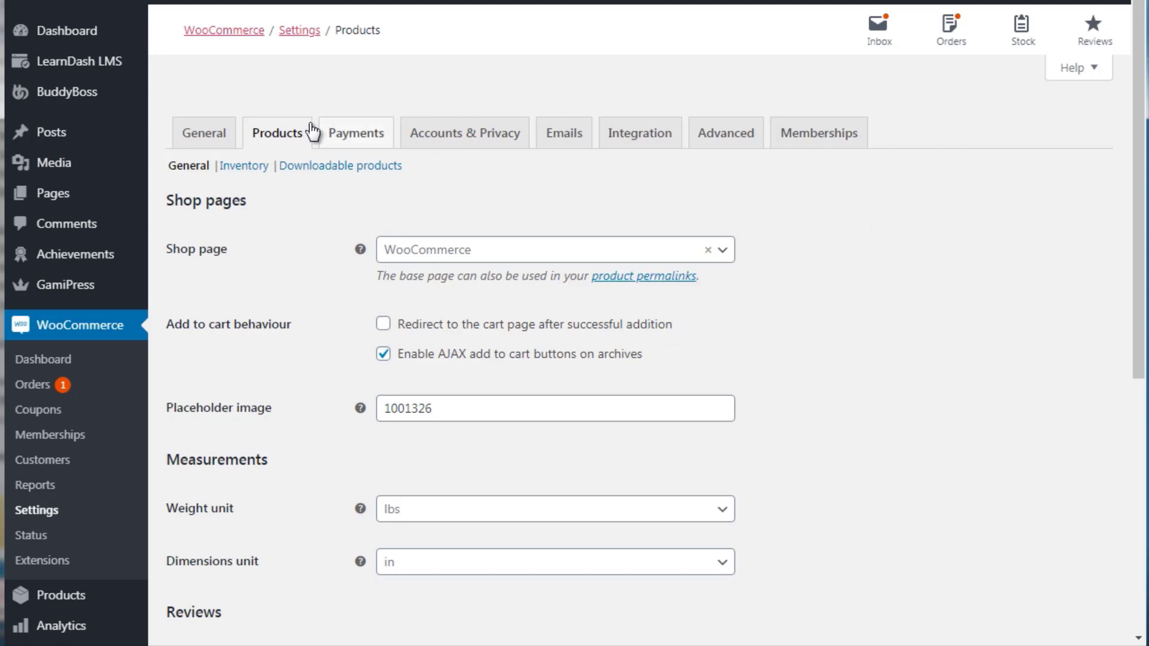
{"action": "left_click", "coordinate": [351, 133]}
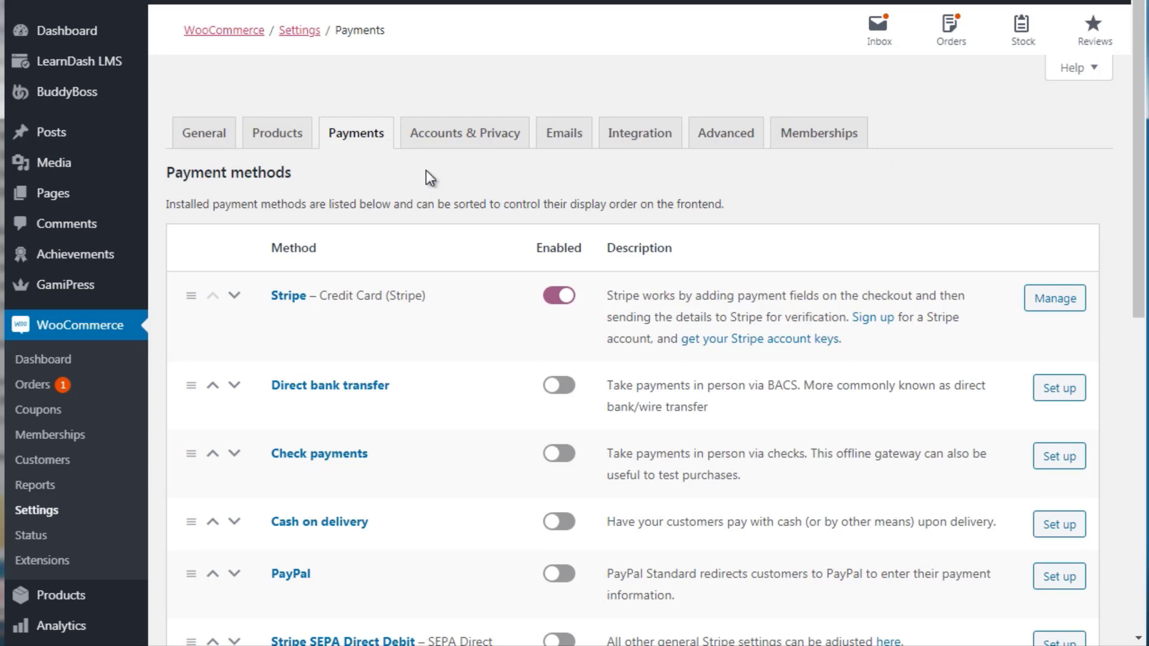
{"action": "left_click", "coordinate": [475, 139]}
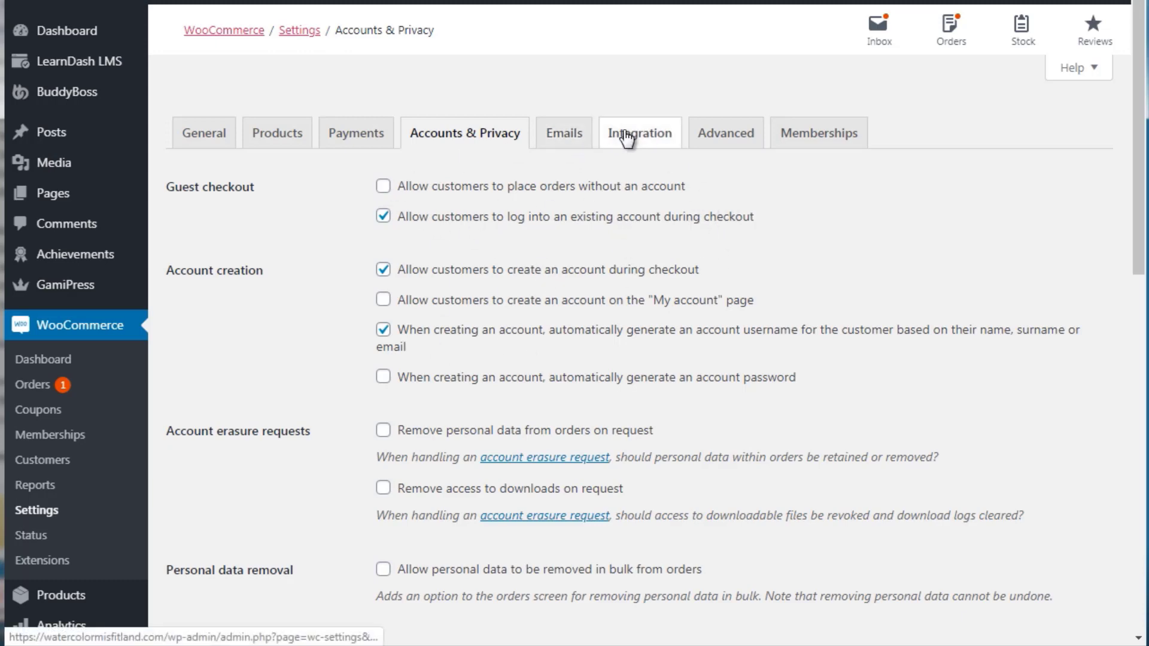
{"action": "left_click", "coordinate": [566, 142]}
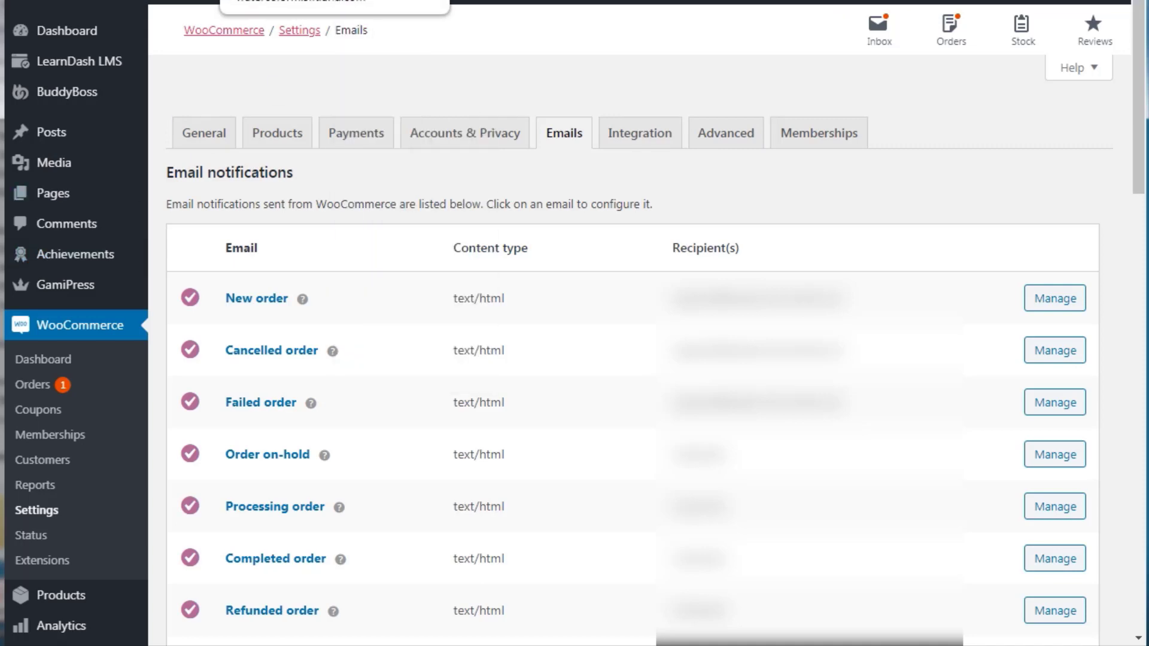
- Return to the Add Plugins page and open the form for uploading a plugin in .zip format
{"action": "left_click", "coordinate": [287, 1]}
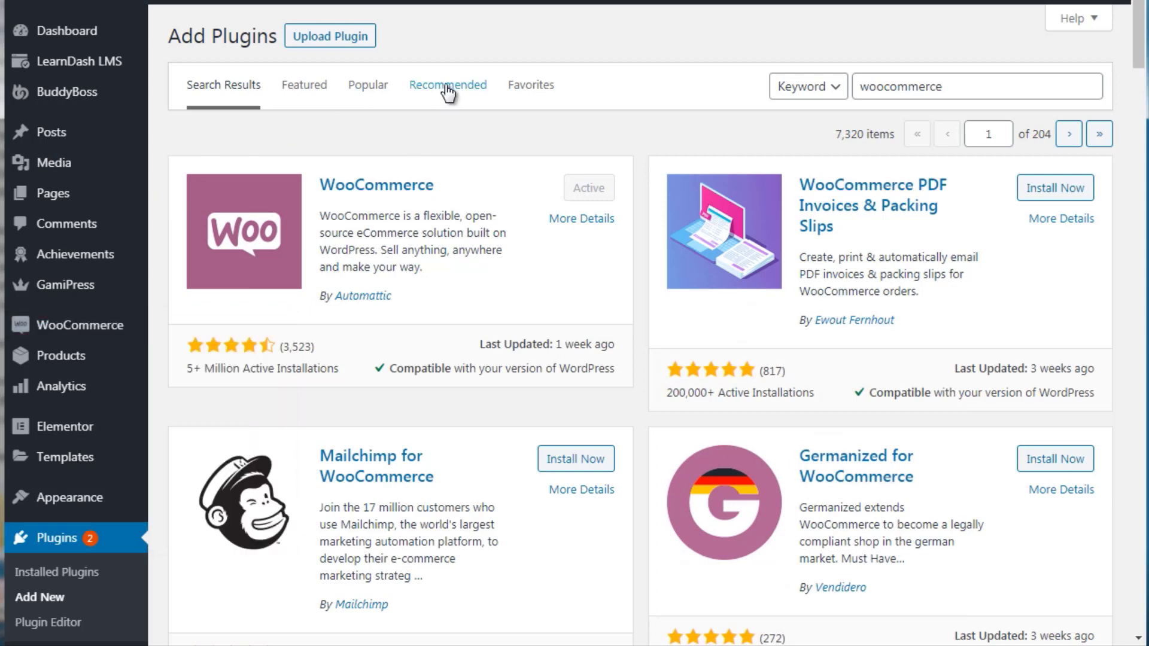
{"action": "left_click", "coordinate": [345, 38]}
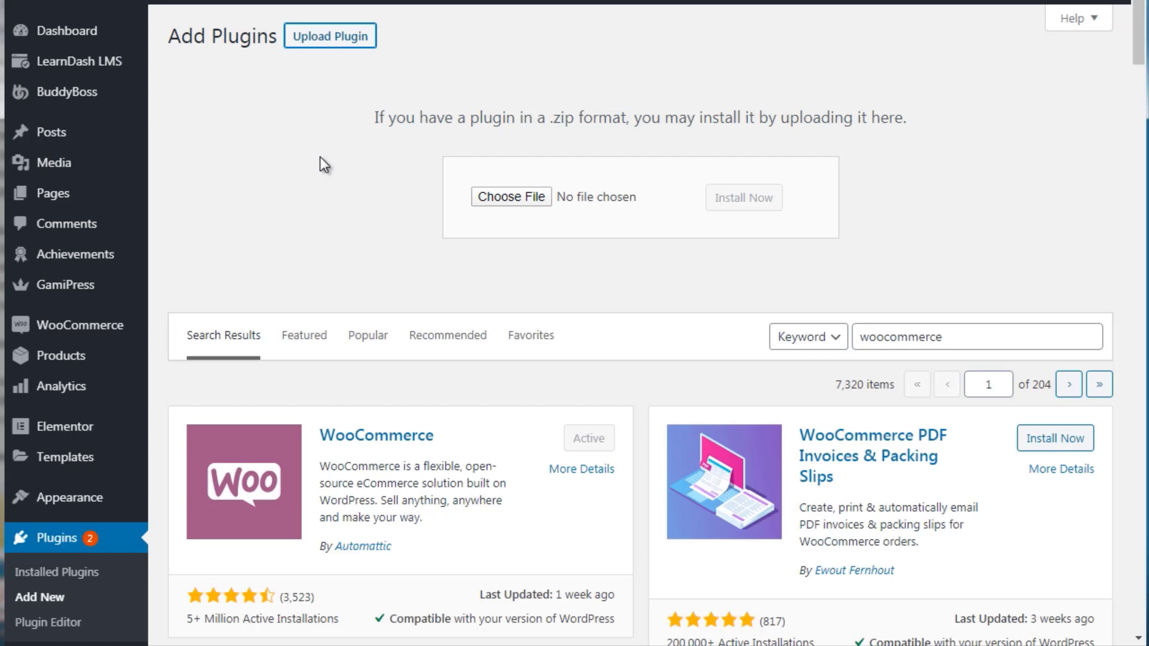
- Open the Memberships section of the WooCommerce settings and review its general content restriction and login redirect options
{"action": "mouse_move", "coordinate": [123, 325]}
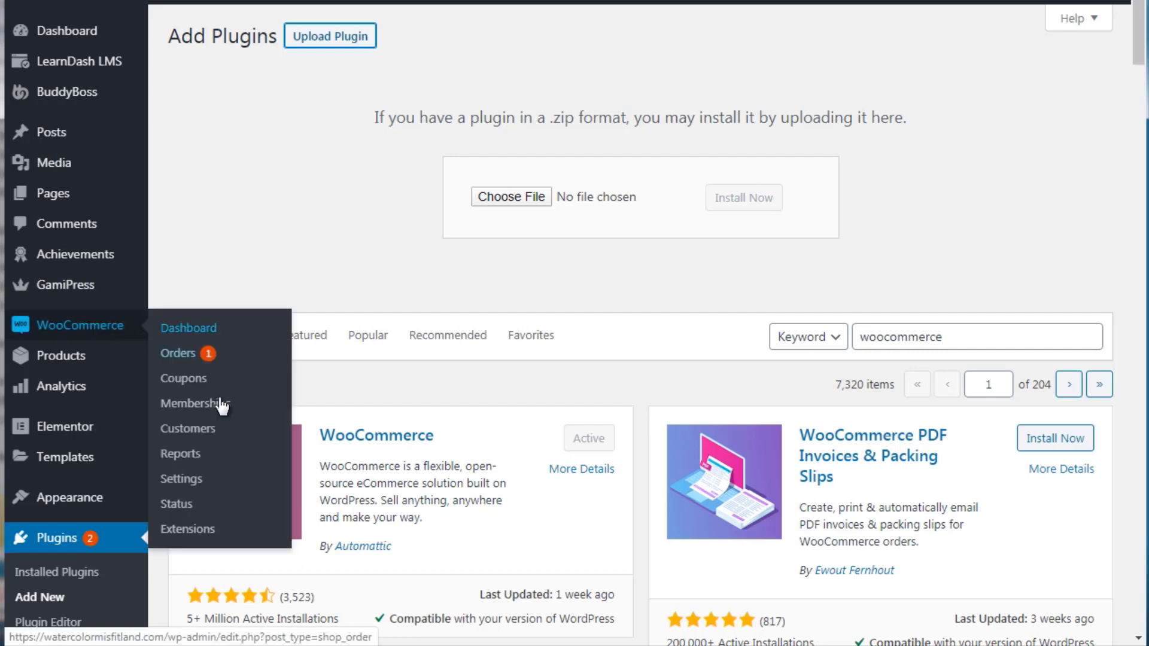
{"action": "left_click", "coordinate": [203, 478]}
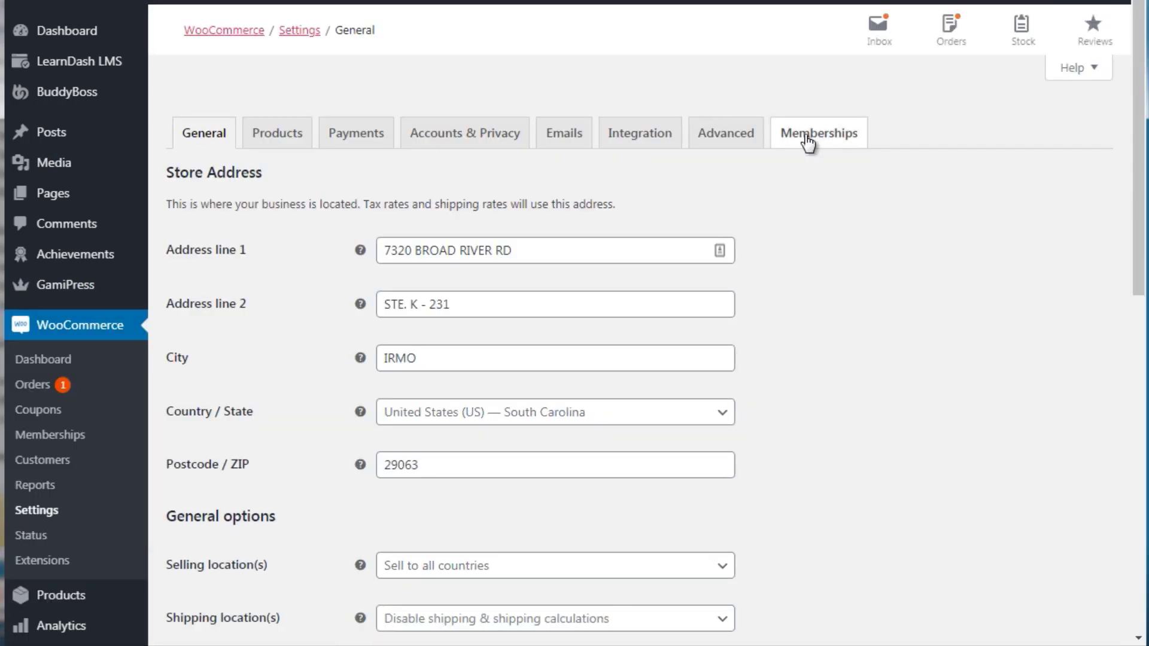
{"action": "left_click", "coordinate": [808, 142]}
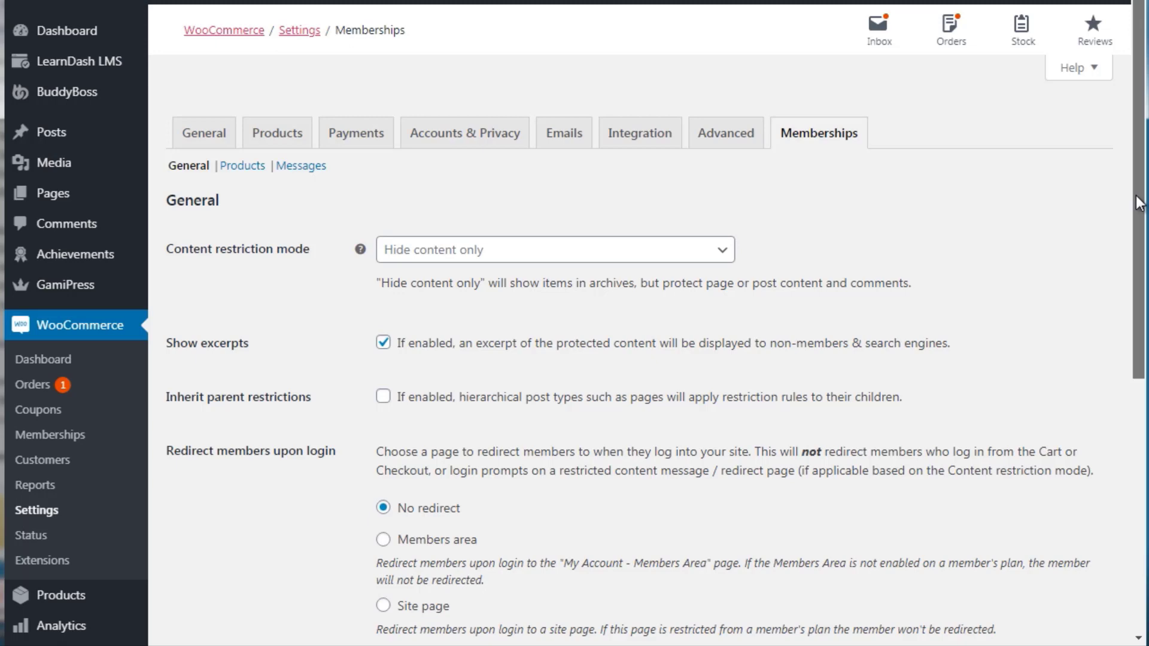
{"action": "left_click_drag", "start_coordinate": [1137, 203], "coordinate": [1143, 262]}
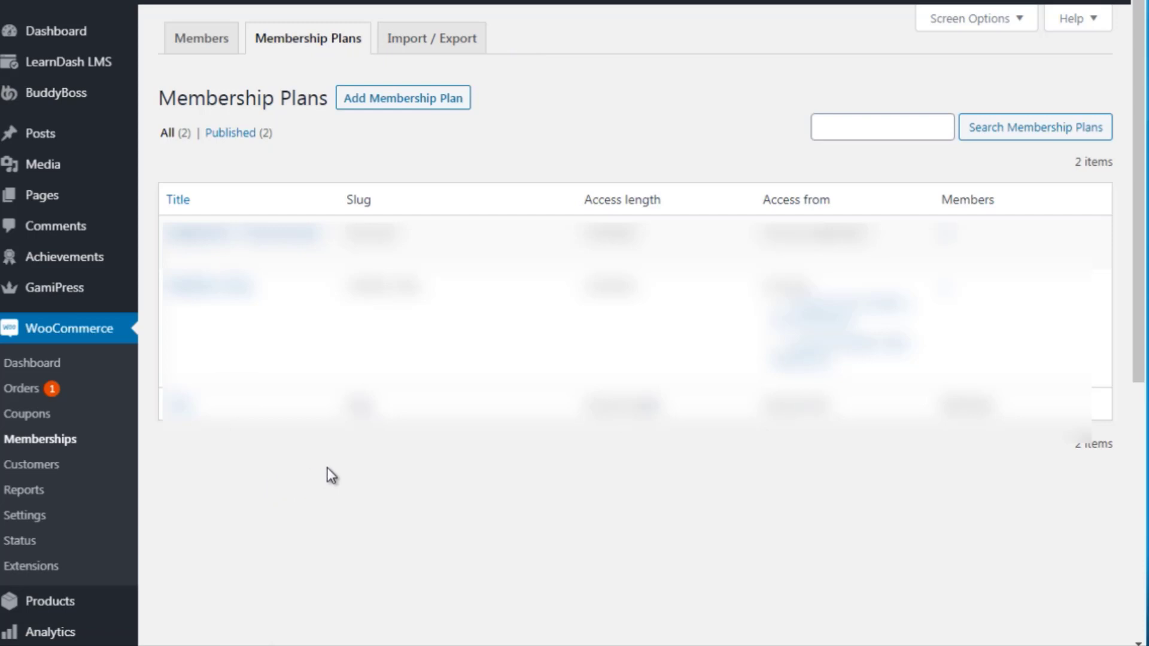
- Add a new membership plan titled "Free Level 2" with the slug "free-level-2-test"
{"action": "left_click", "coordinate": [416, 101]}
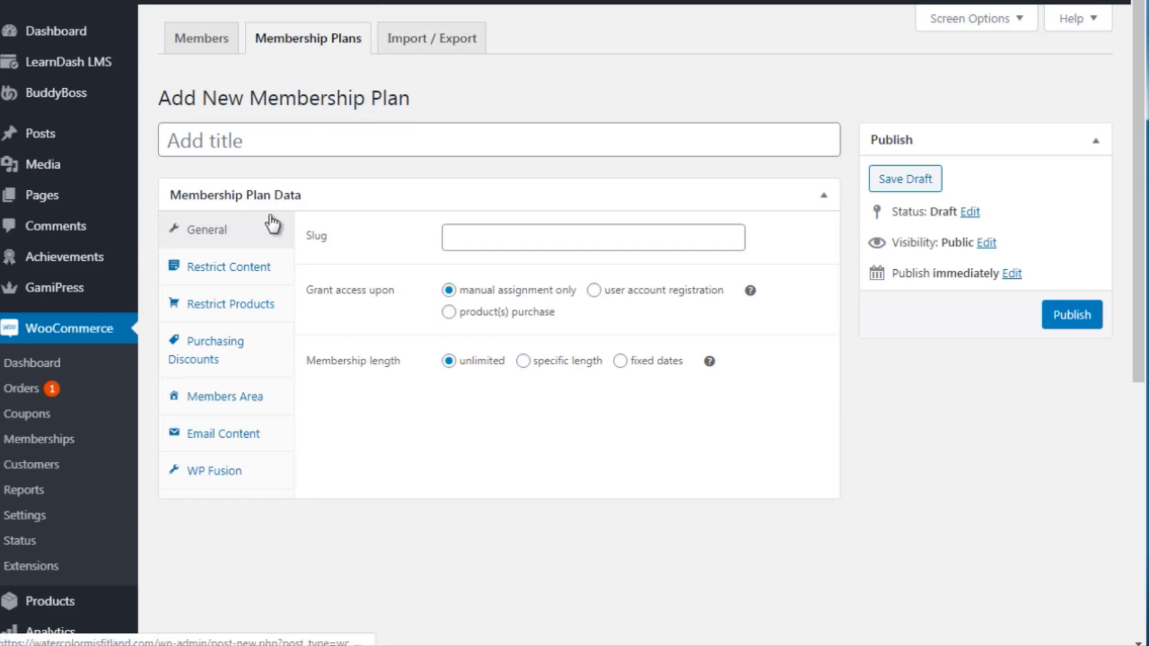
{"action": "left_click", "coordinate": [272, 139]}
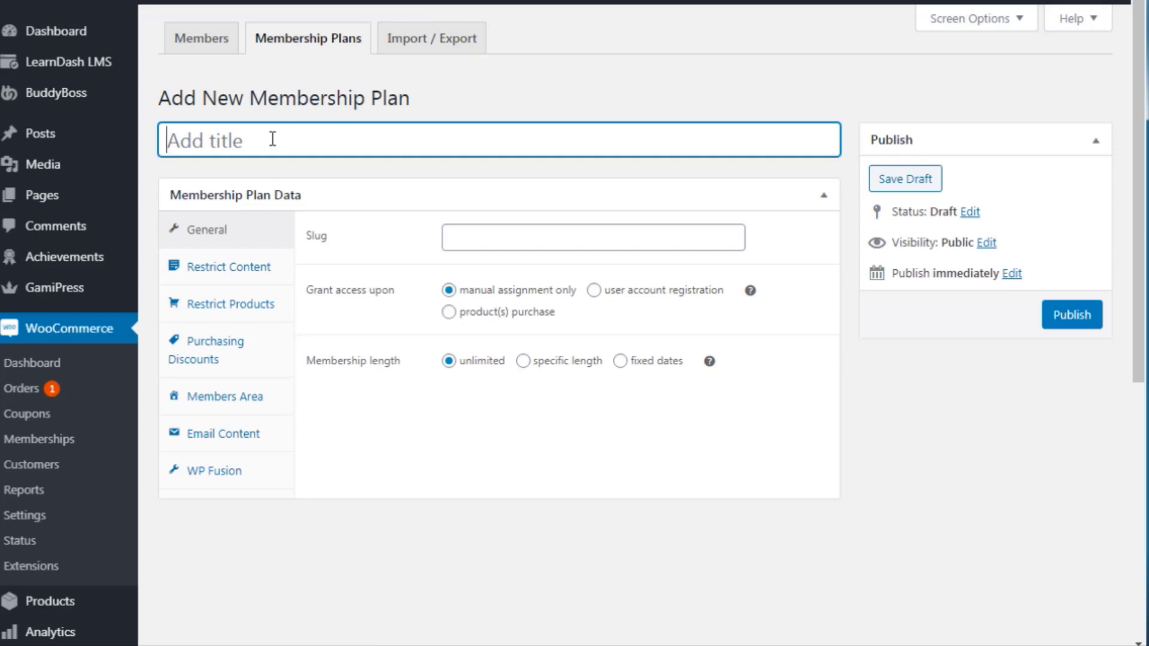
{"action": "type", "text": "Free Level 2"}
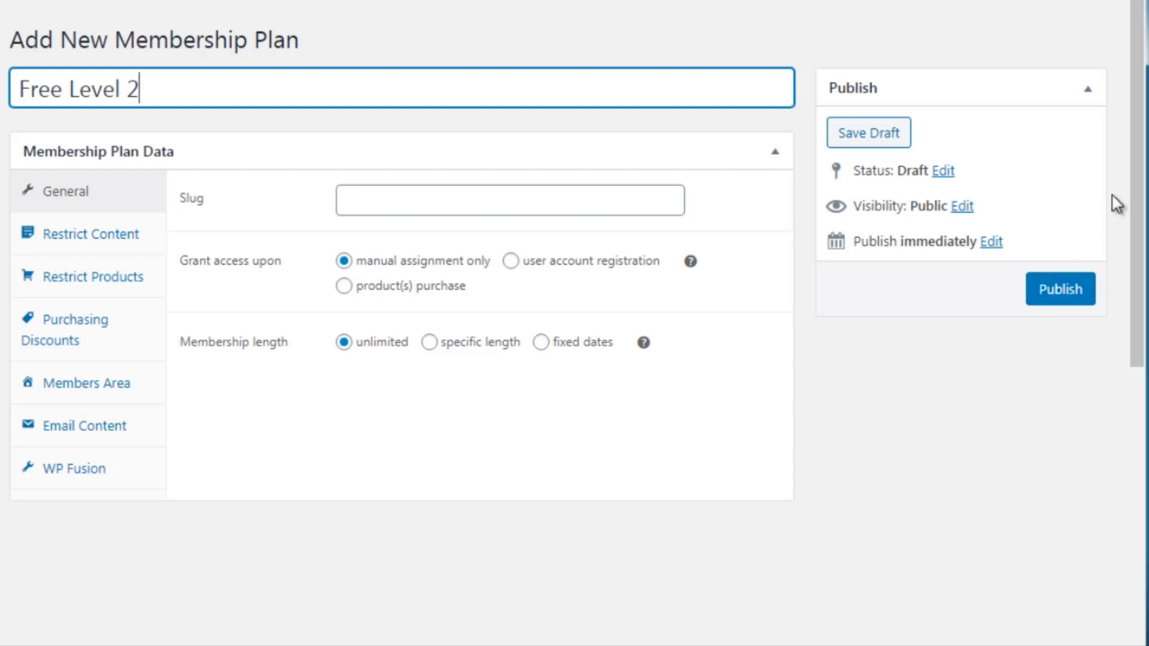
{"action": "scroll", "coordinate": [1017, 216], "scroll_direction": "down", "scroll_amount": 1}
{"action": "left_click", "coordinate": [376, 192]}
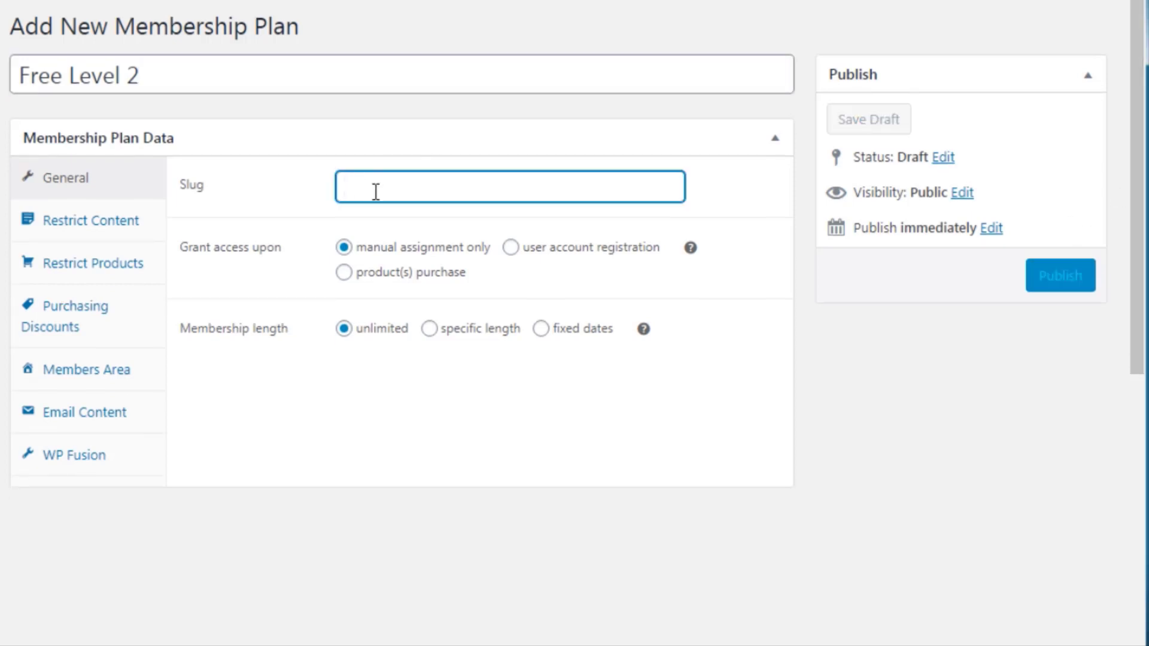
{"action": "type", "text": "free-level-2-test"}
{"action": "left_click", "coordinate": [310, 486]}
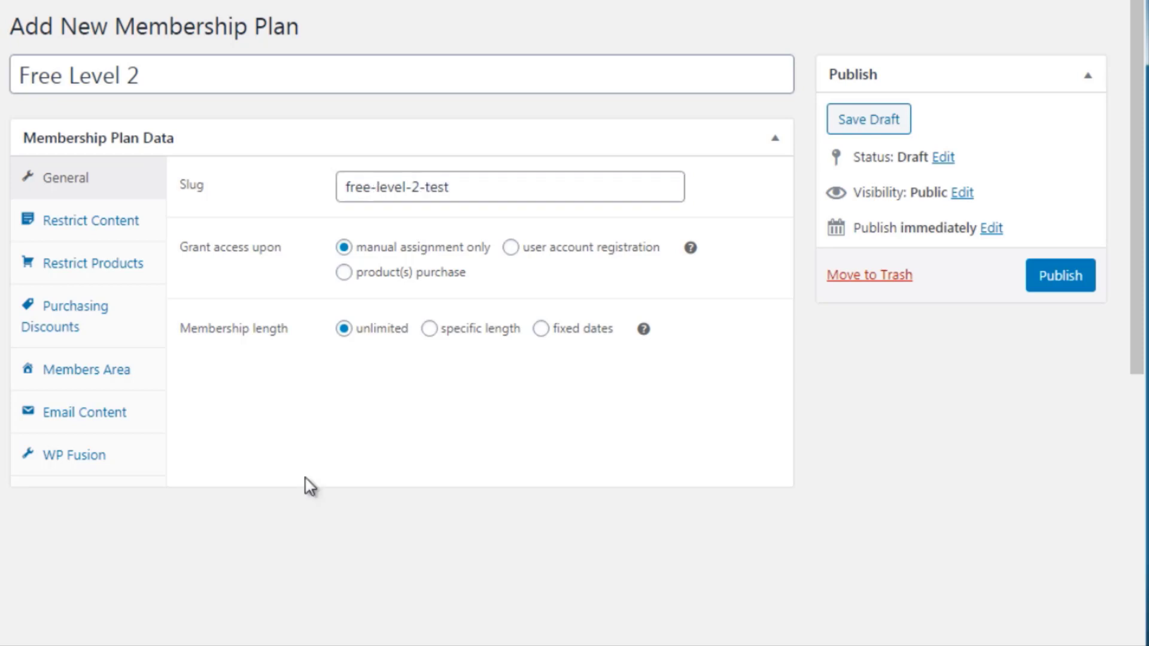
- Set the plan's General options to grant access upon user account registration
{"action": "key", "text": "ctrl+plus"}
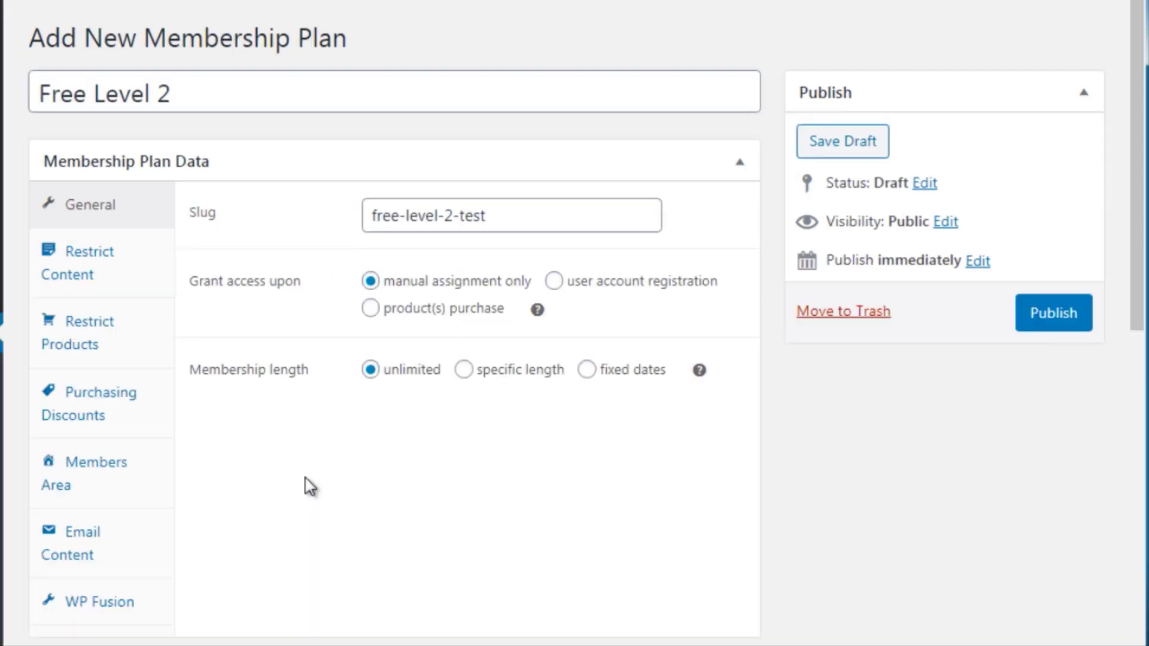
{"action": "key", "text": "ctrl+plus"}
{"action": "left_click_drag", "start_coordinate": [1137, 113], "coordinate": [1136, 411]}
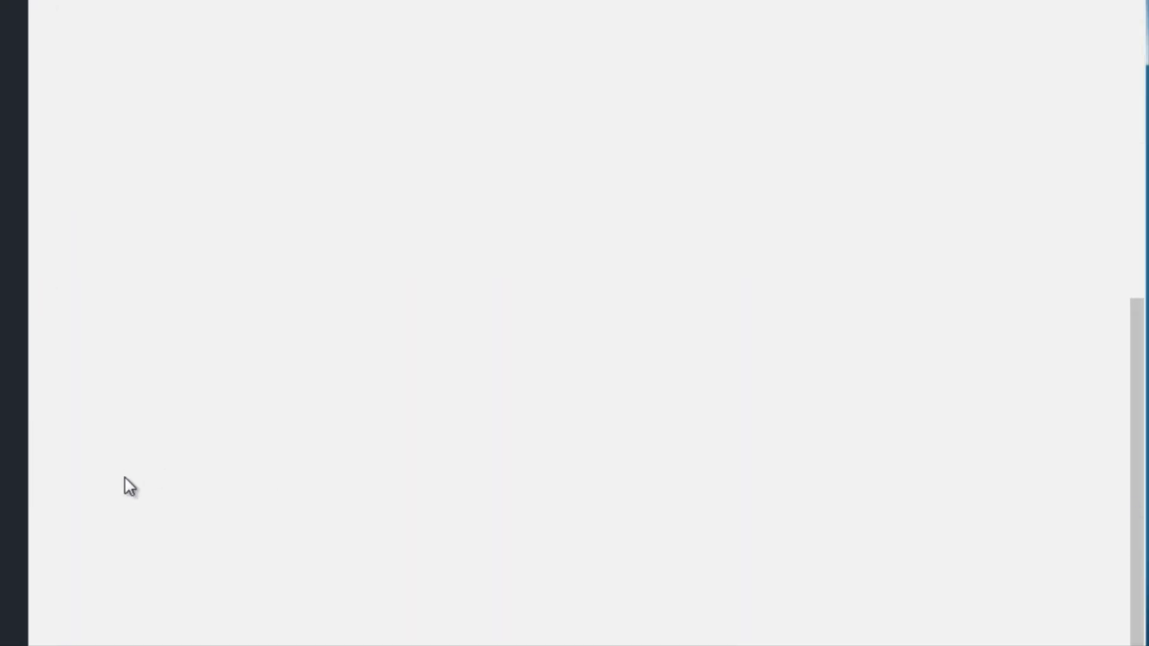
{"action": "scroll", "coordinate": [128, 477], "scroll_direction": "up", "scroll_amount": 5}
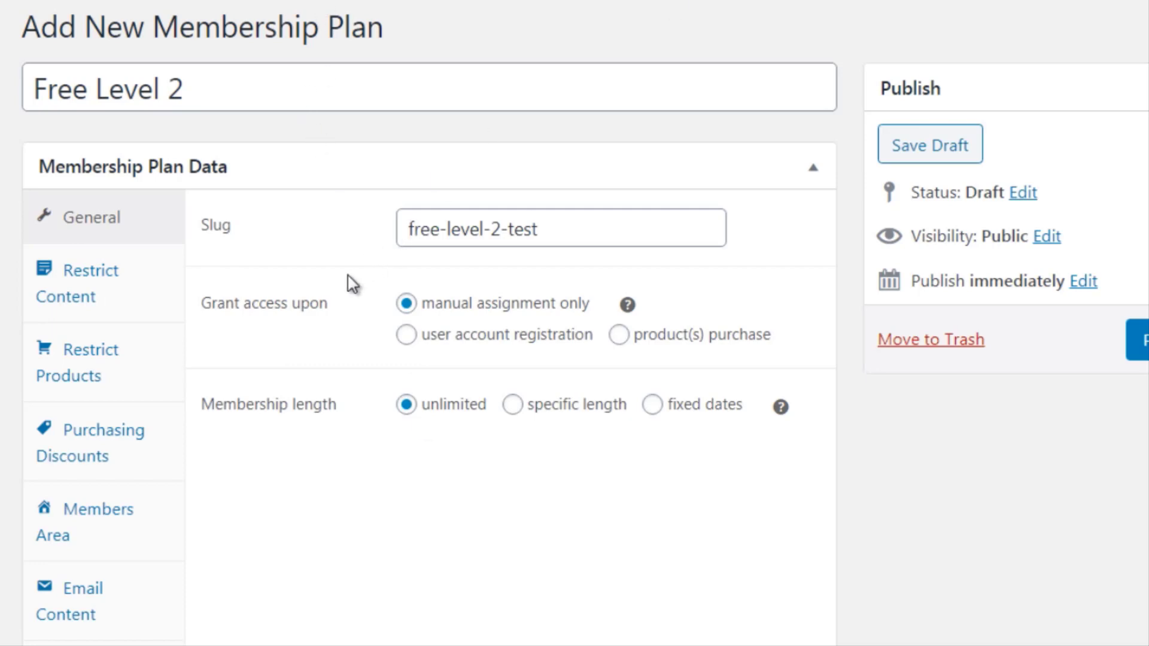
{"action": "left_click", "coordinate": [474, 346]}
- Add a content restriction rule to the plan and set its type to Pages
{"action": "left_click", "coordinate": [153, 293]}
{"action": "left_click", "coordinate": [156, 238]}
{"action": "left_click", "coordinate": [141, 295]}
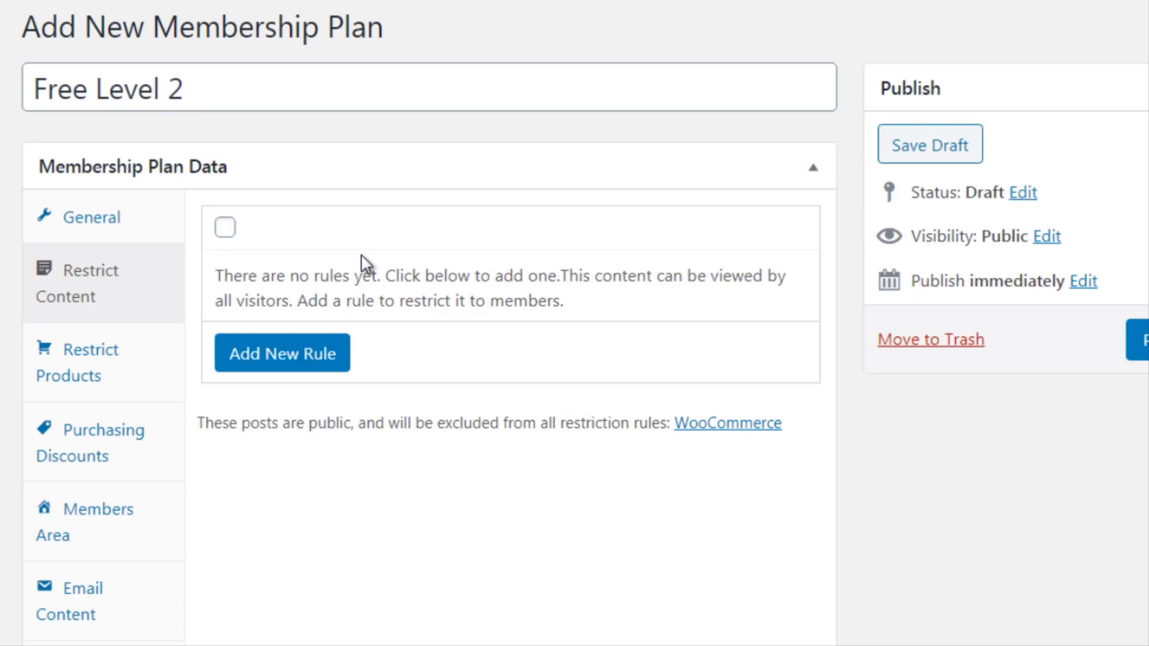
{"action": "left_click", "coordinate": [226, 227]}
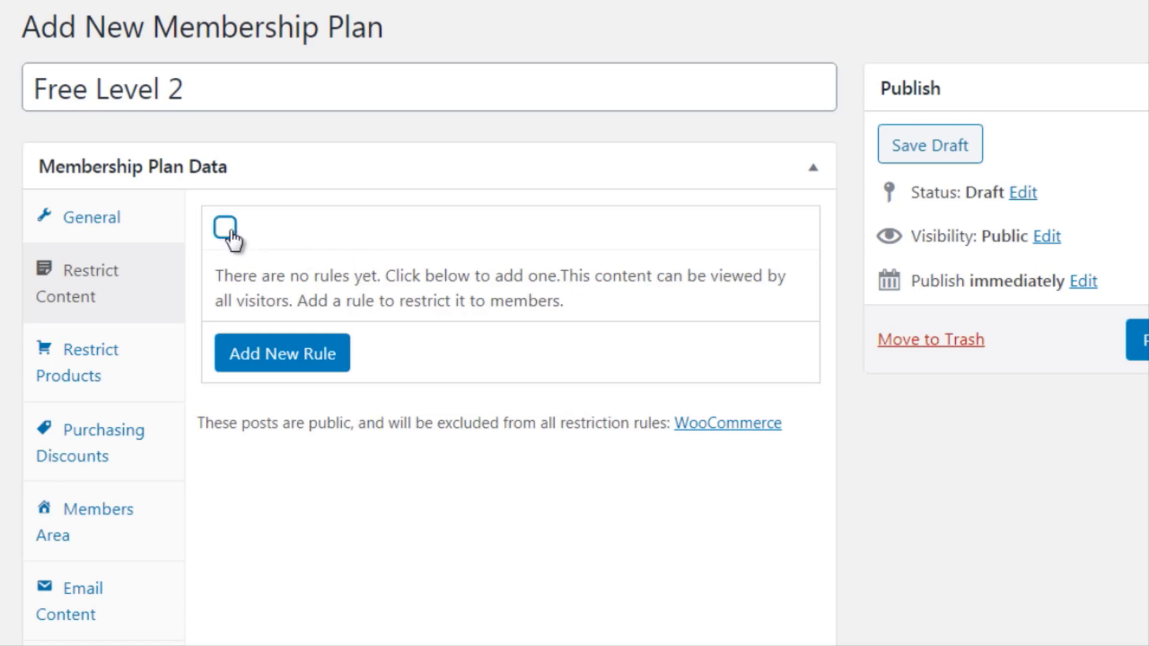
{"action": "left_click", "coordinate": [308, 359]}
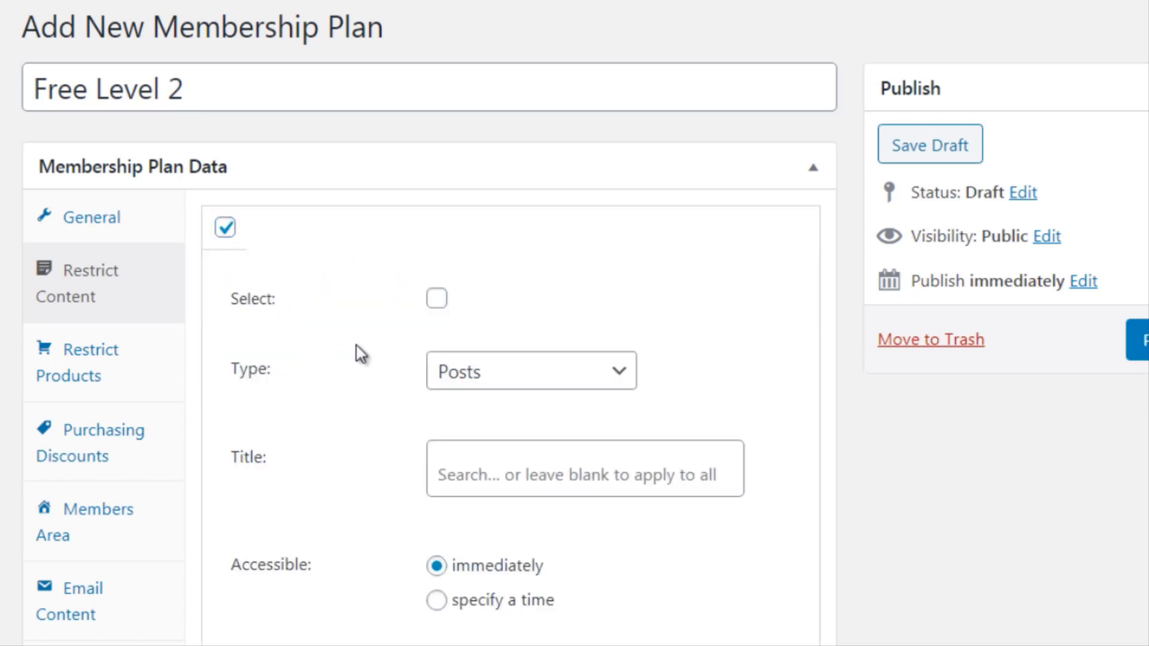
{"action": "left_click", "coordinate": [476, 378]}
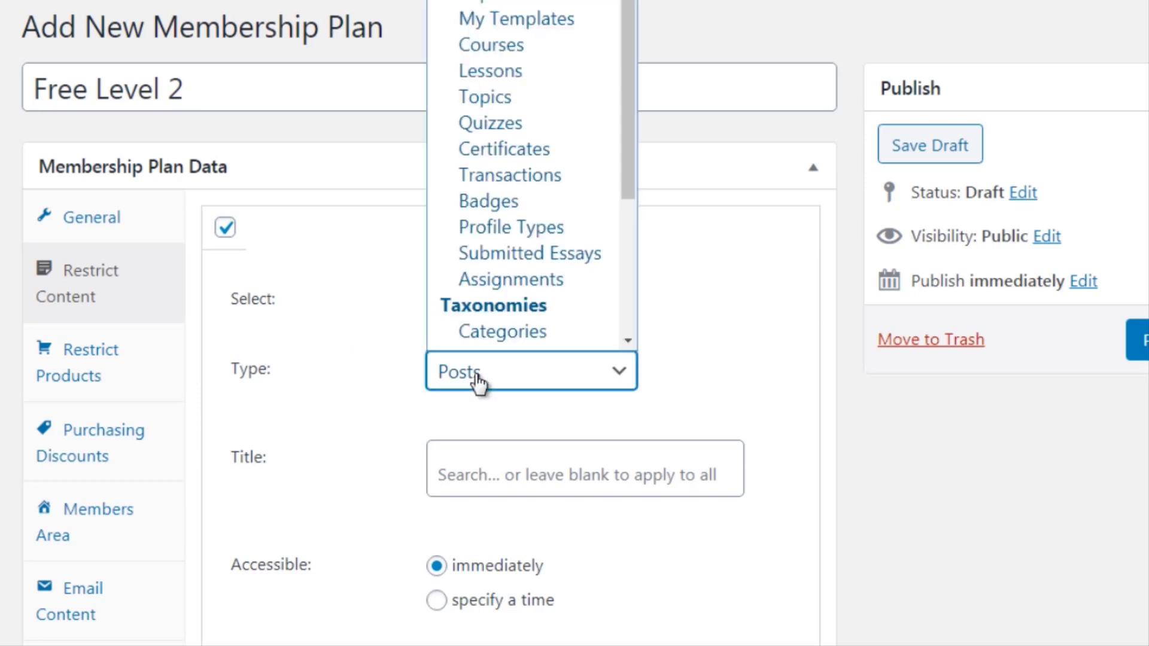
{"action": "scroll", "coordinate": [530, 180], "scroll_direction": "down", "scroll_amount": 1}
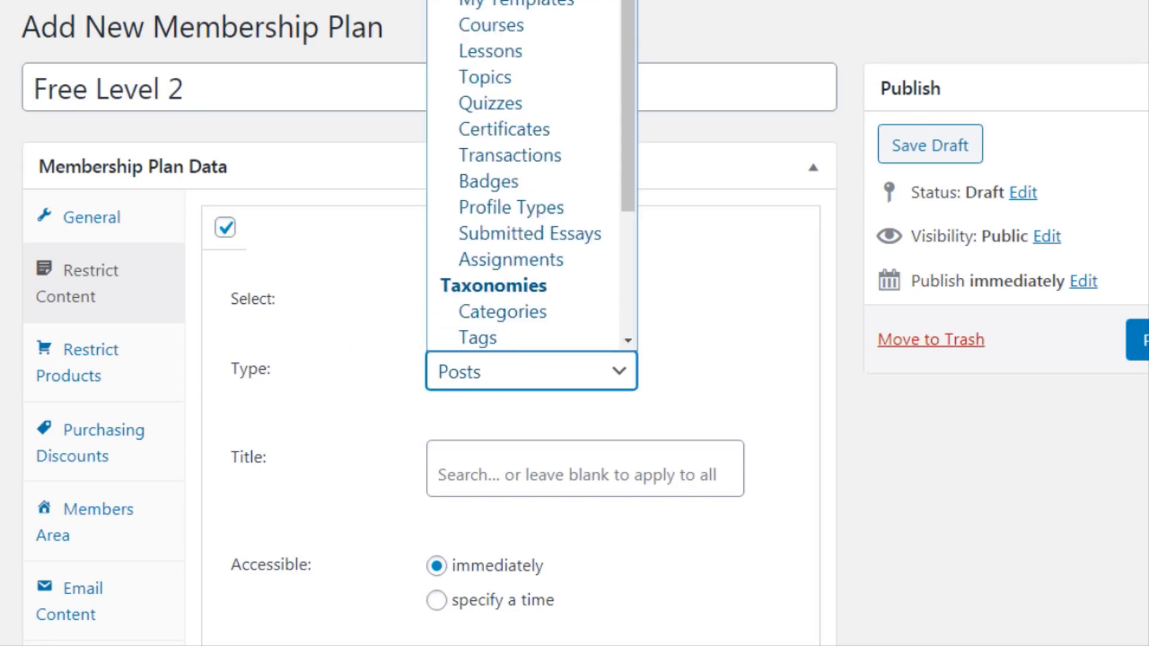
{"action": "left_click", "coordinate": [478, 3]}
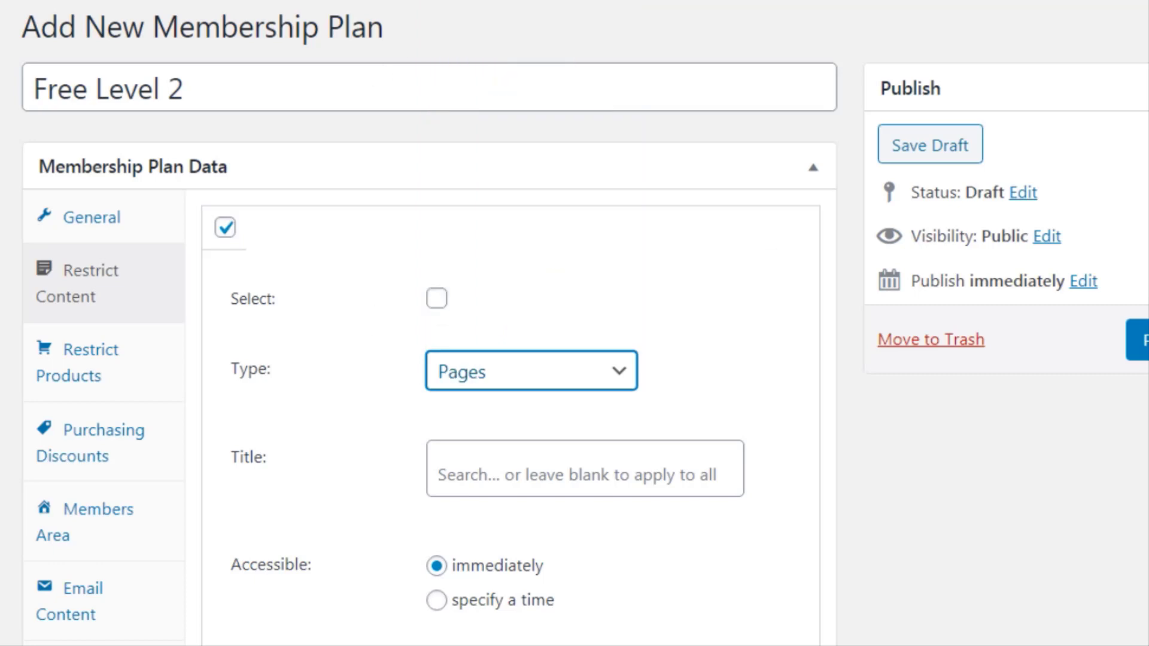
{"action": "scroll", "coordinate": [849, 261], "scroll_direction": "down", "scroll_amount": 3}
{"action": "left_click", "coordinate": [852, 266]}
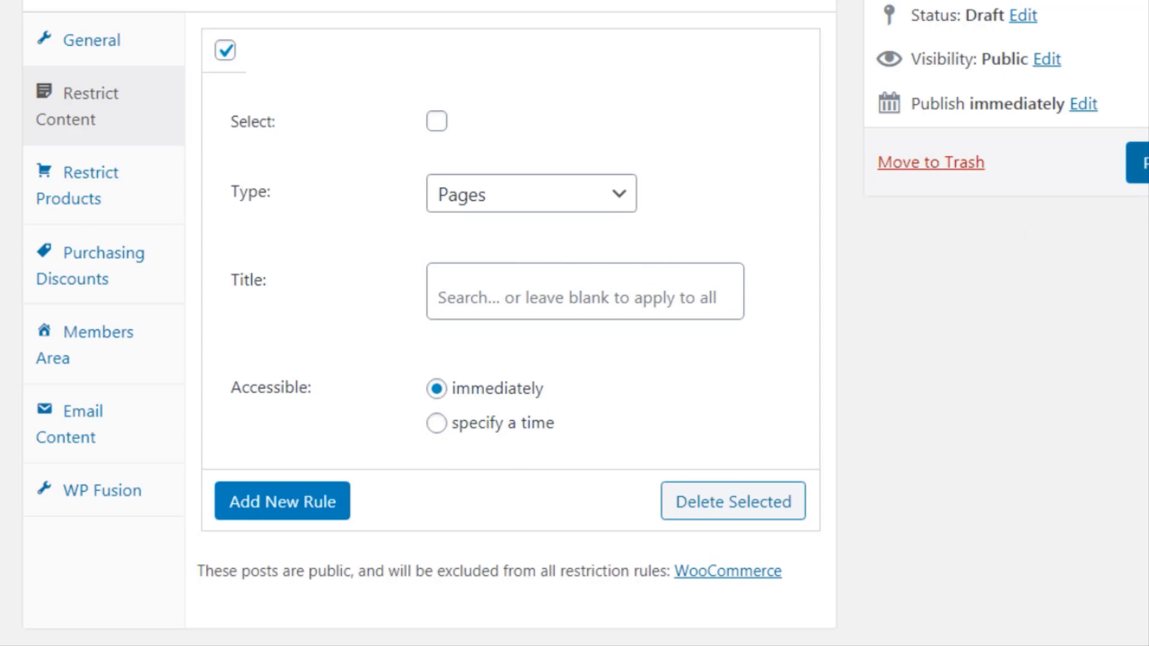
- Browse the content types available for the Pages rule and try its specified-time access option before returning it to immediate access
{"action": "left_click", "coordinate": [483, 207]}
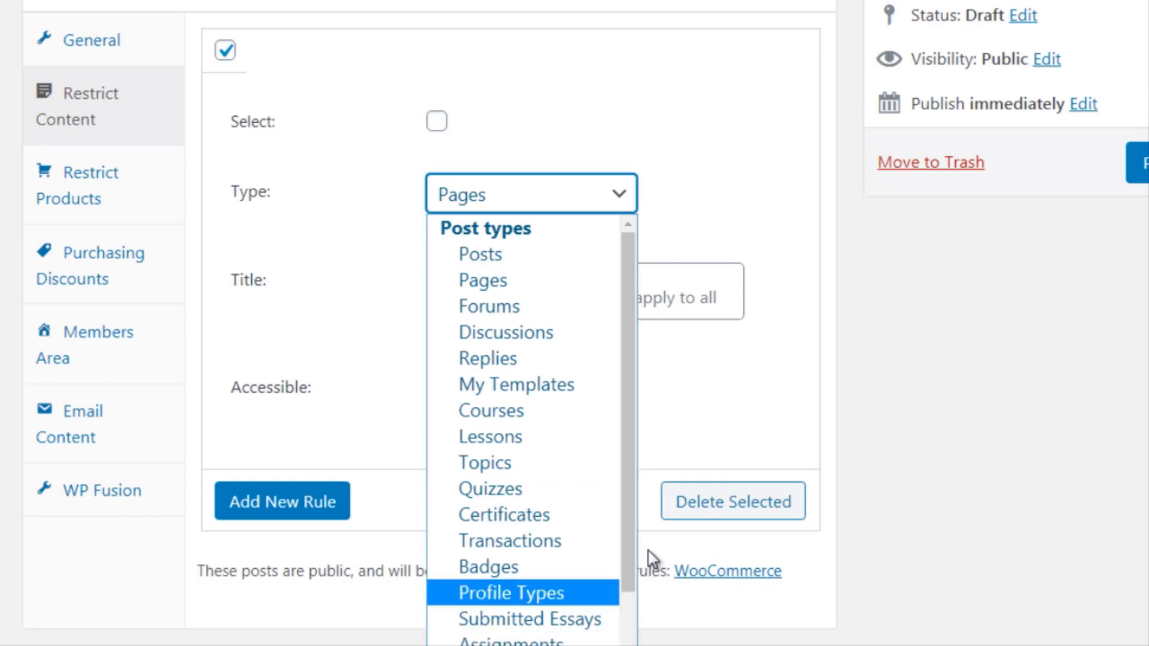
{"action": "left_click", "coordinate": [852, 335]}
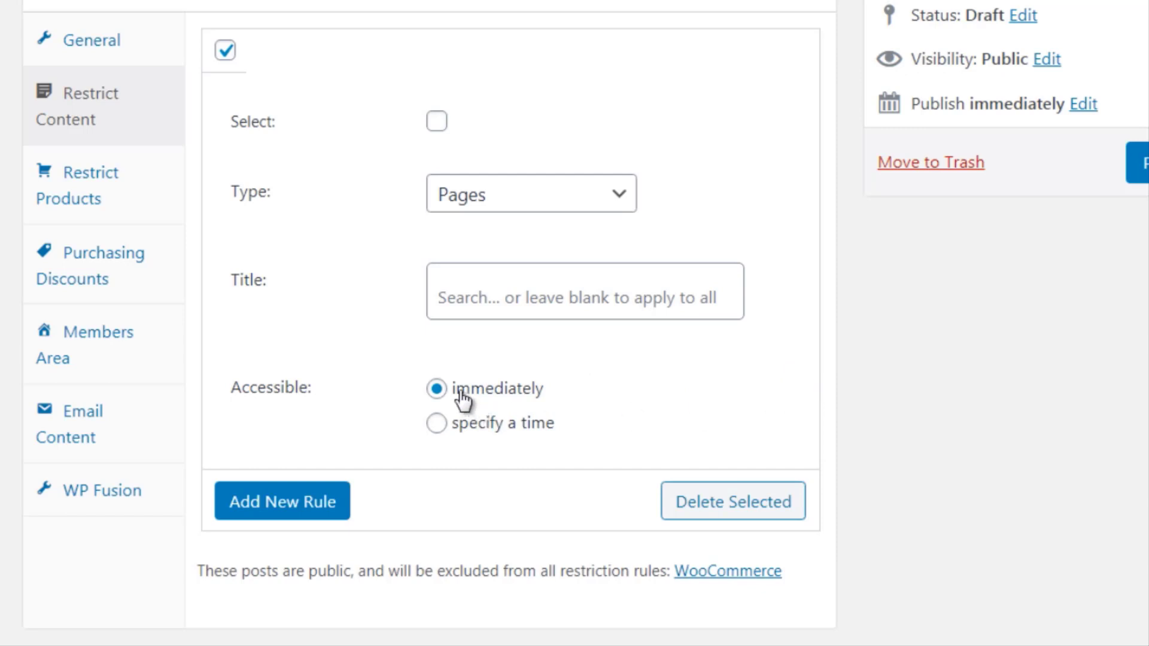
{"action": "left_click", "coordinate": [470, 426]}
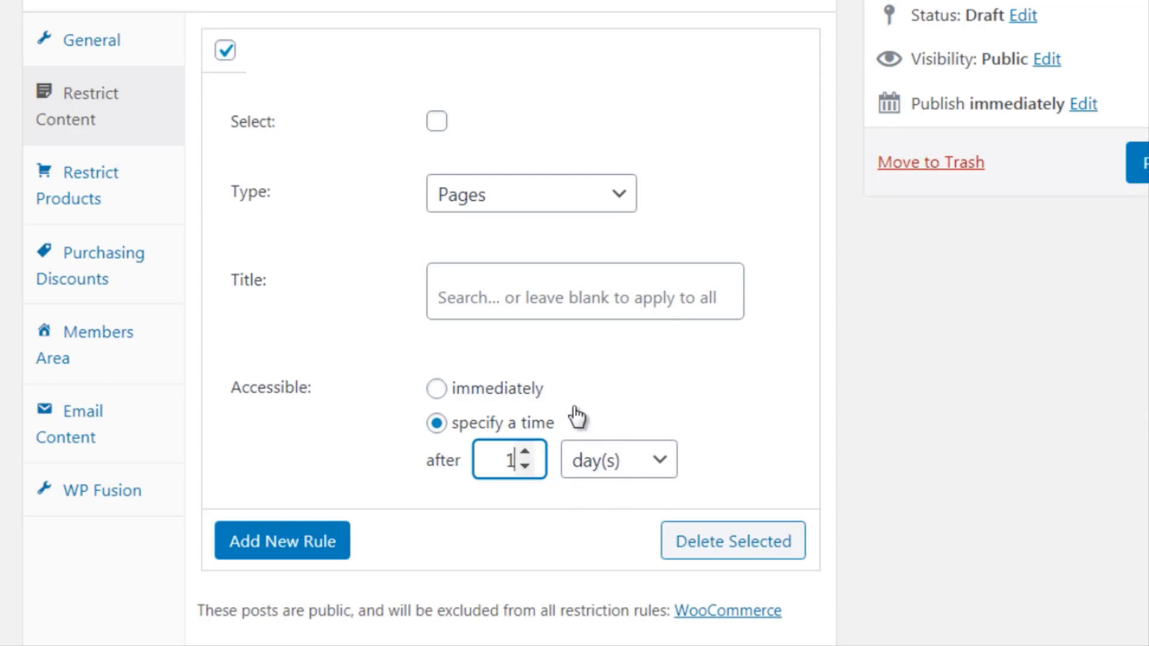
{"action": "left_click", "coordinate": [528, 390]}
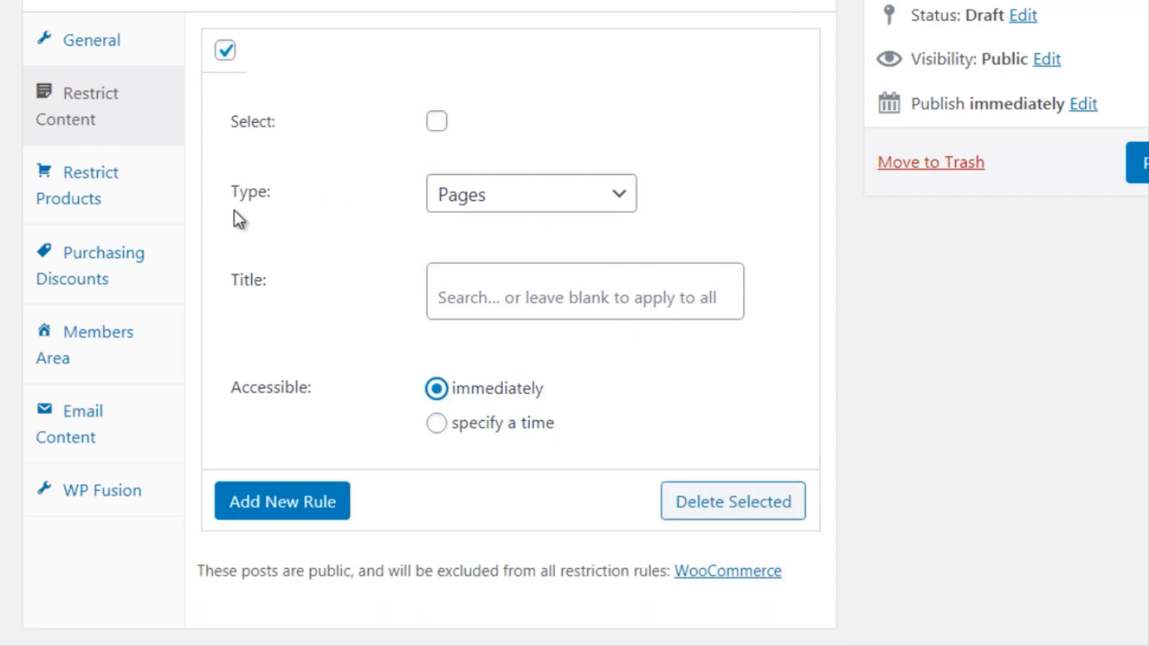
- Add a product restriction rule to the plan, checking the type choices and keeping Products
{"action": "left_click", "coordinate": [163, 191]}
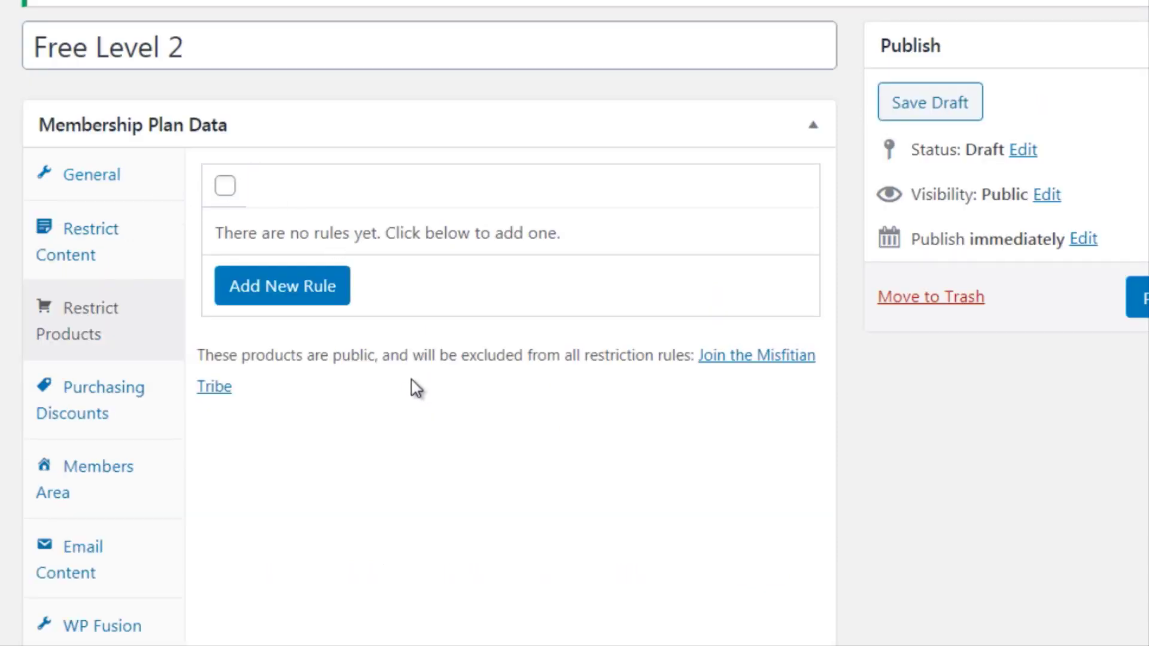
{"action": "left_click", "coordinate": [314, 286]}
{"action": "left_click", "coordinate": [462, 331]}
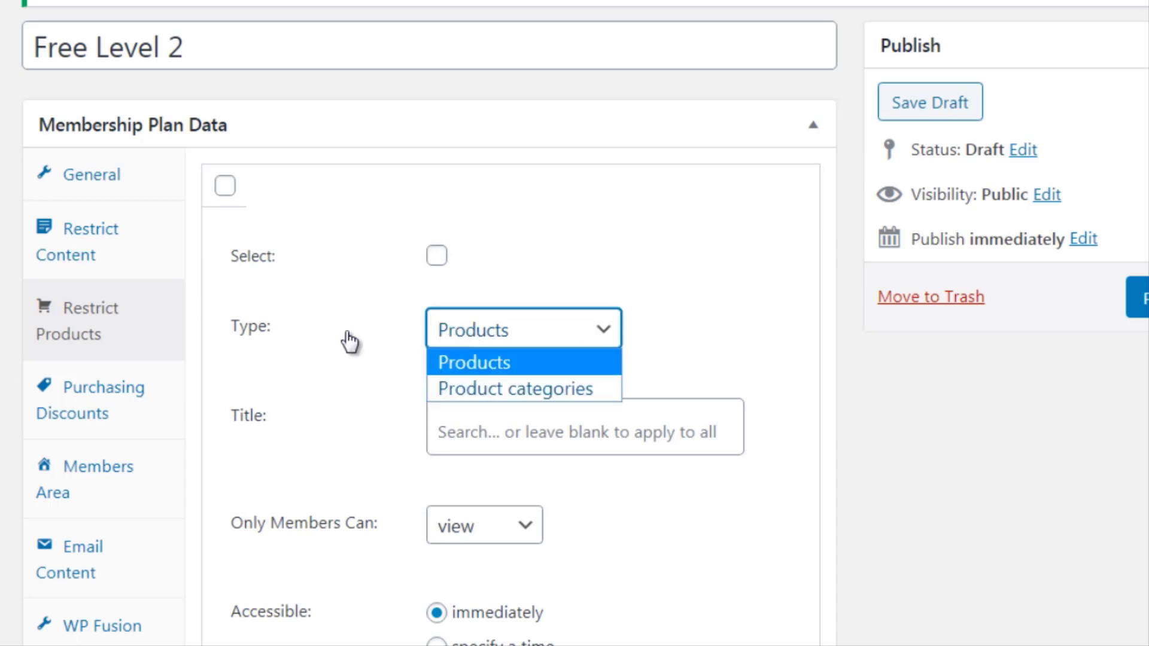
{"action": "left_click", "coordinate": [197, 313]}
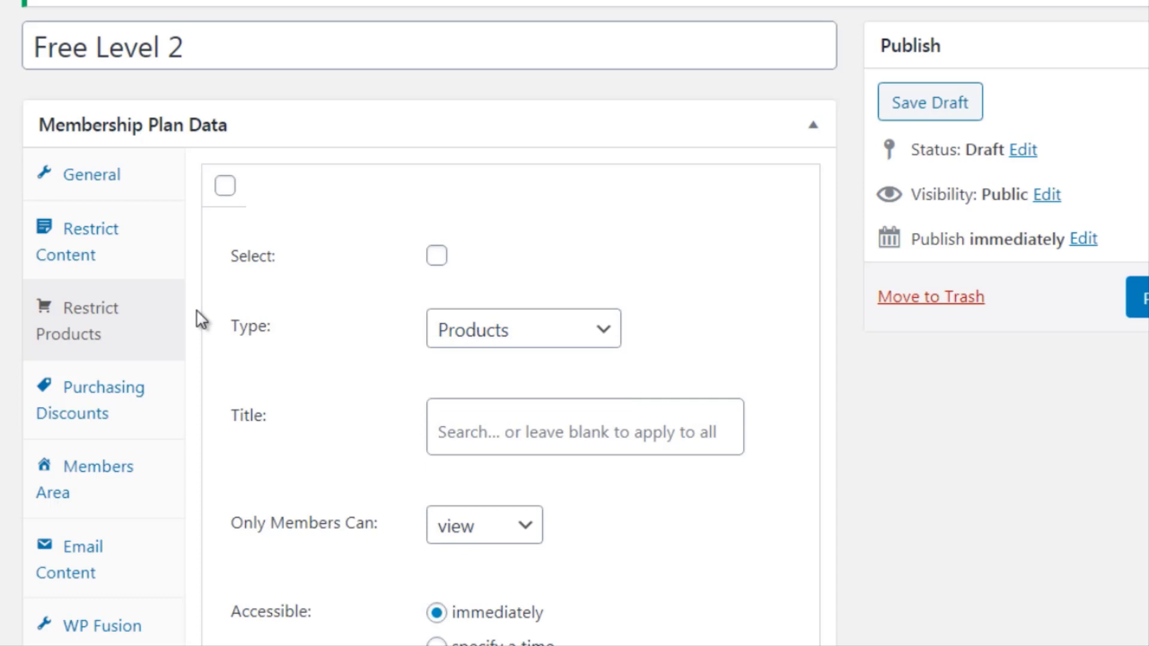
{"action": "left_click_drag", "start_coordinate": [196, 311], "coordinate": [390, 113]}
{"action": "left_click", "coordinate": [392, 125]}
{"action": "left_click", "coordinate": [435, 115]}
{"action": "left_click", "coordinate": [639, 92]}
{"action": "scroll", "coordinate": [802, 320], "scroll_direction": "down", "scroll_amount": 1}
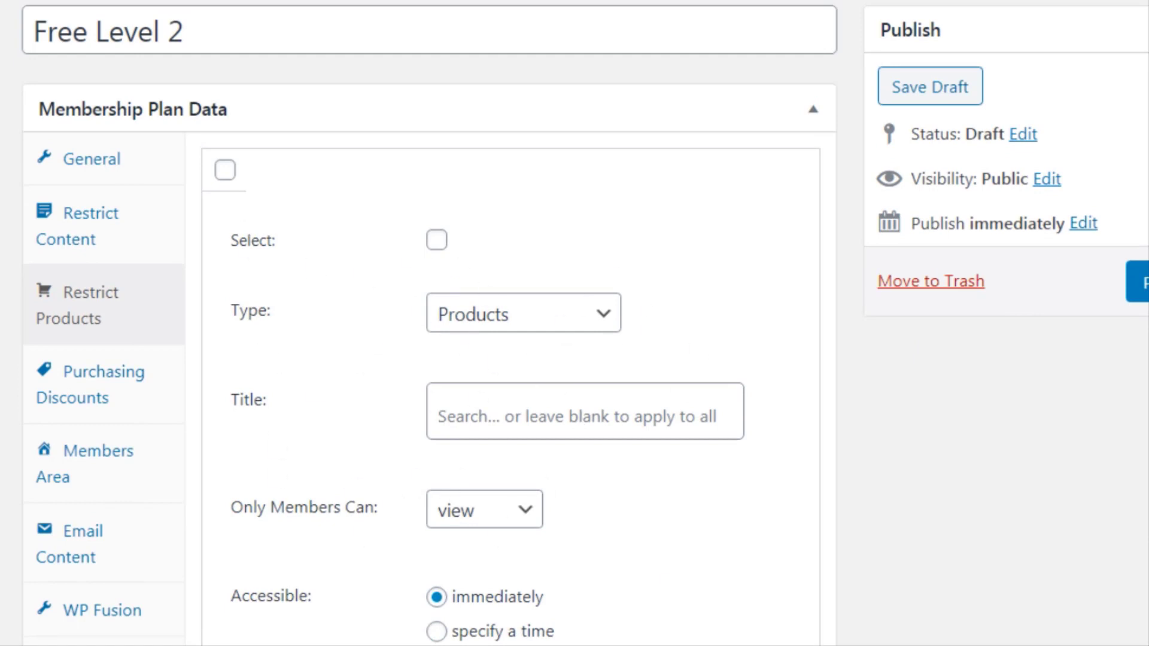
{"action": "left_click", "coordinate": [436, 242]}
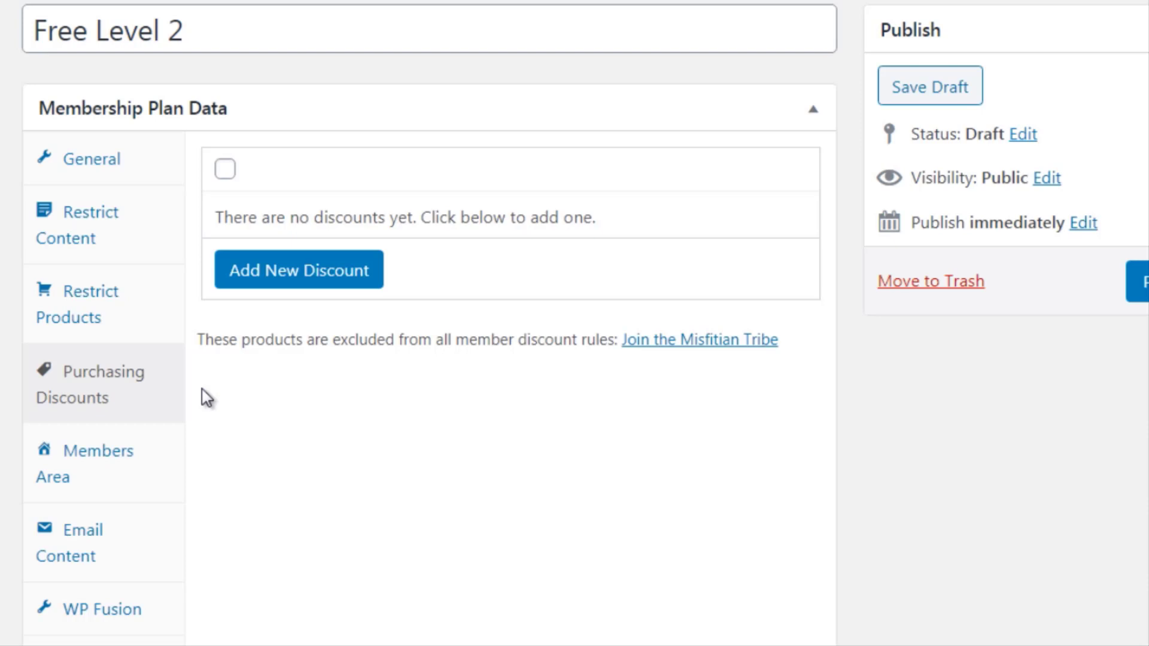
- Add a new purchasing discount to the plan and look through its product and percent or dollar choices, keeping Products and %
{"action": "left_click", "coordinate": [328, 275]}
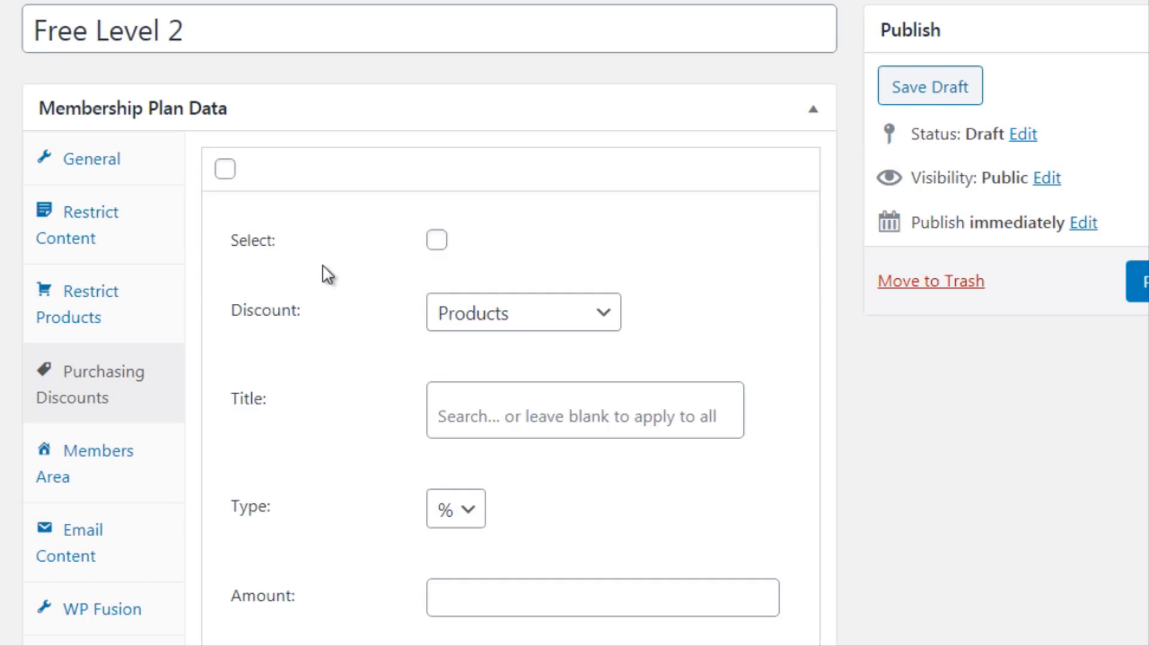
{"action": "left_click", "coordinate": [467, 331]}
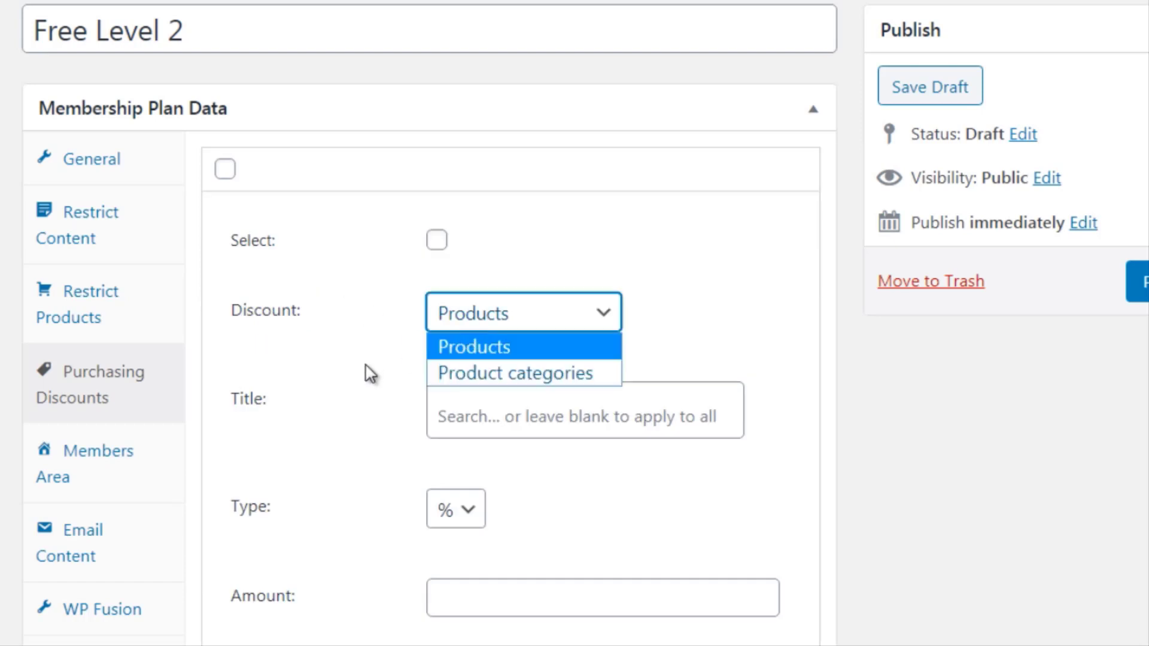
{"action": "left_click", "coordinate": [376, 388]}
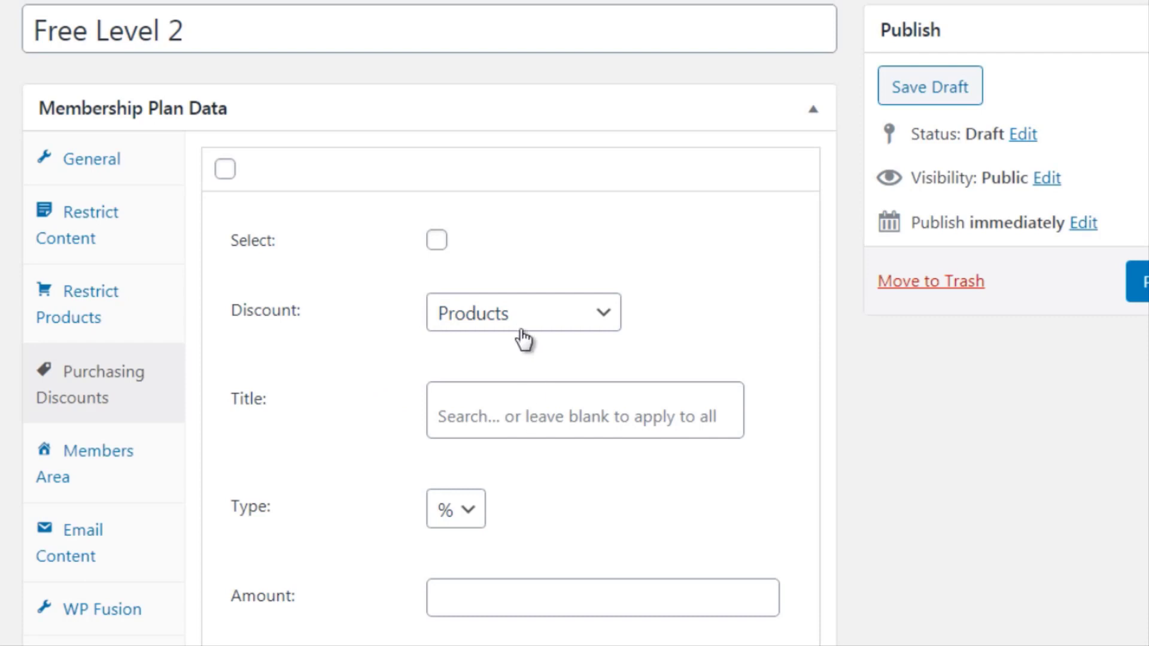
{"action": "left_click", "coordinate": [470, 514]}
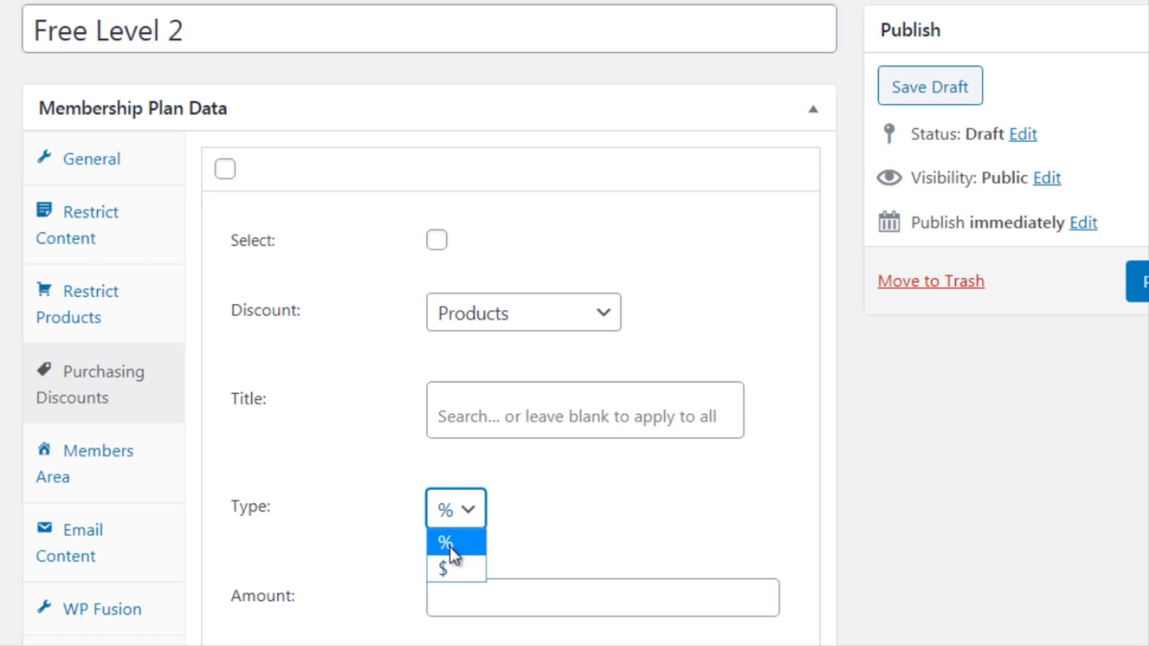
{"action": "left_click", "coordinate": [203, 476]}
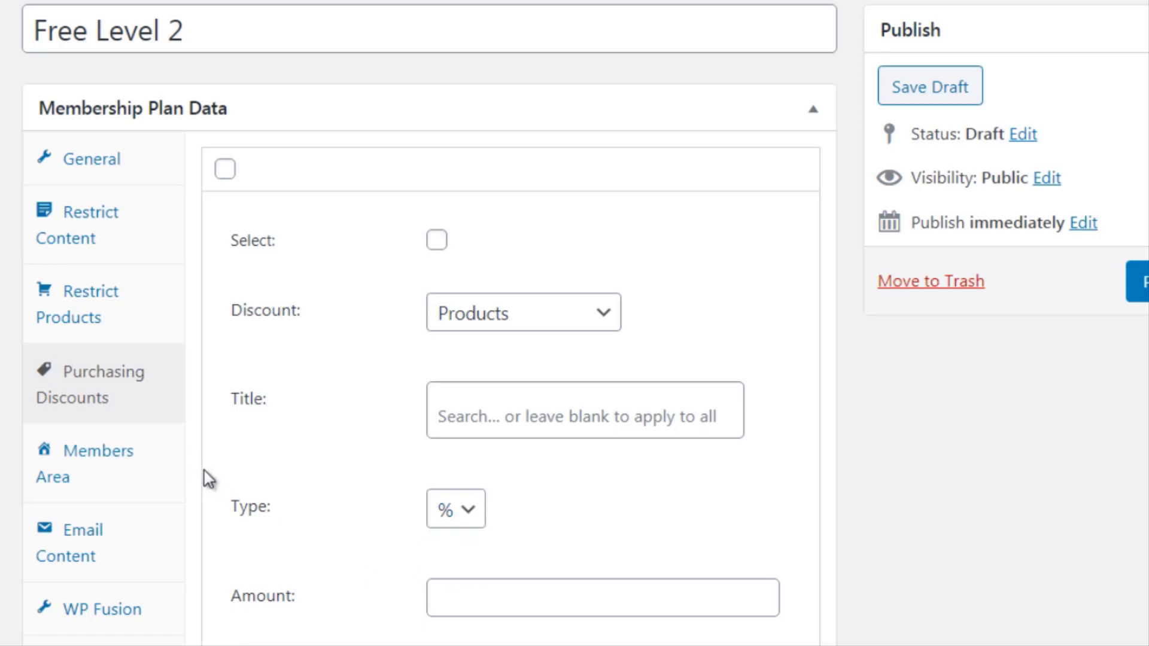
- In the plan's Members Area settings, remove the Content, Products, Discounts, Notes and Manage sections
{"action": "left_click", "coordinate": [154, 468]}
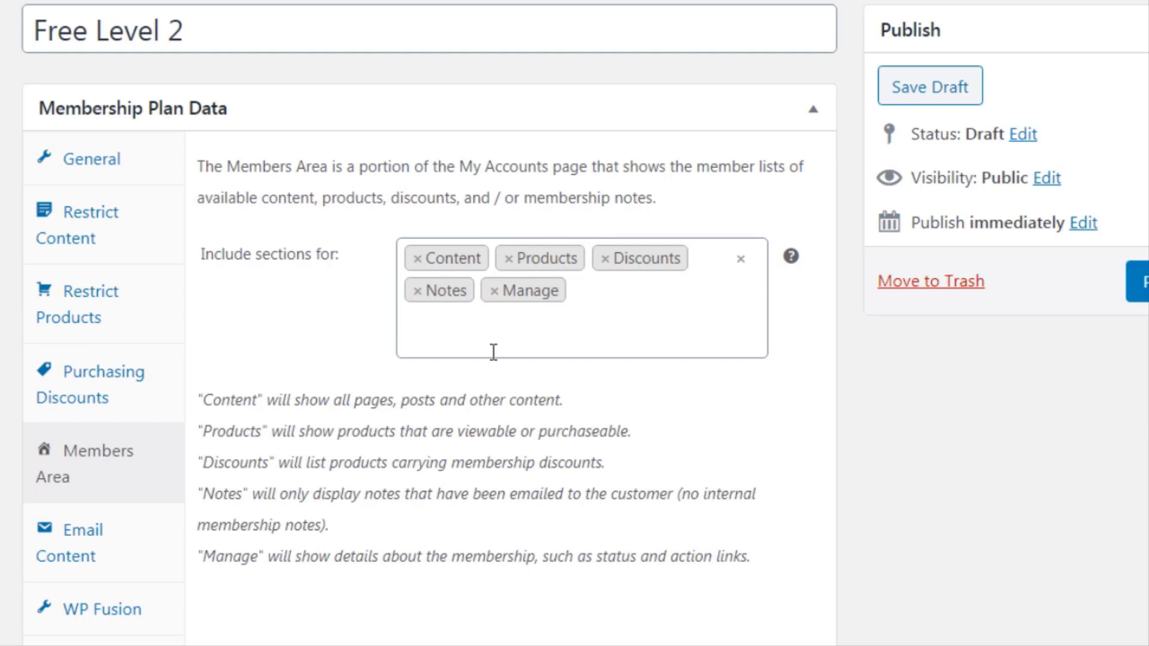
{"action": "left_click", "coordinate": [416, 264]}
{"action": "left_click", "coordinate": [416, 260]}
{"action": "left_click", "coordinate": [416, 260]}
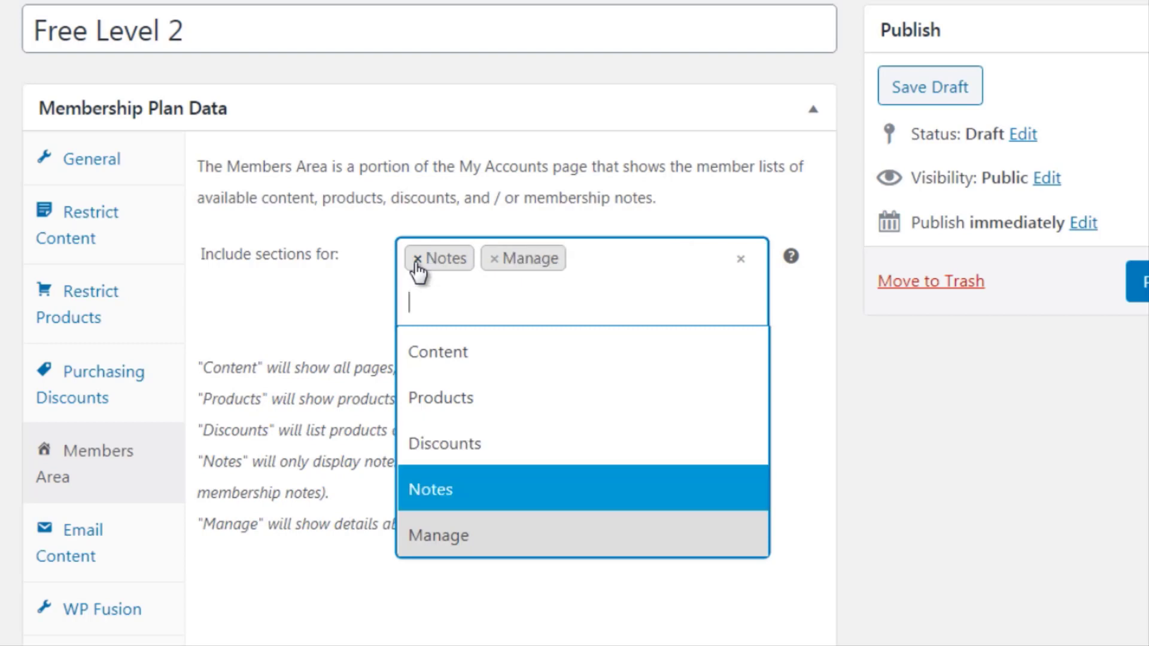
{"action": "left_click", "coordinate": [416, 260]}
{"action": "left_click", "coordinate": [417, 260]}
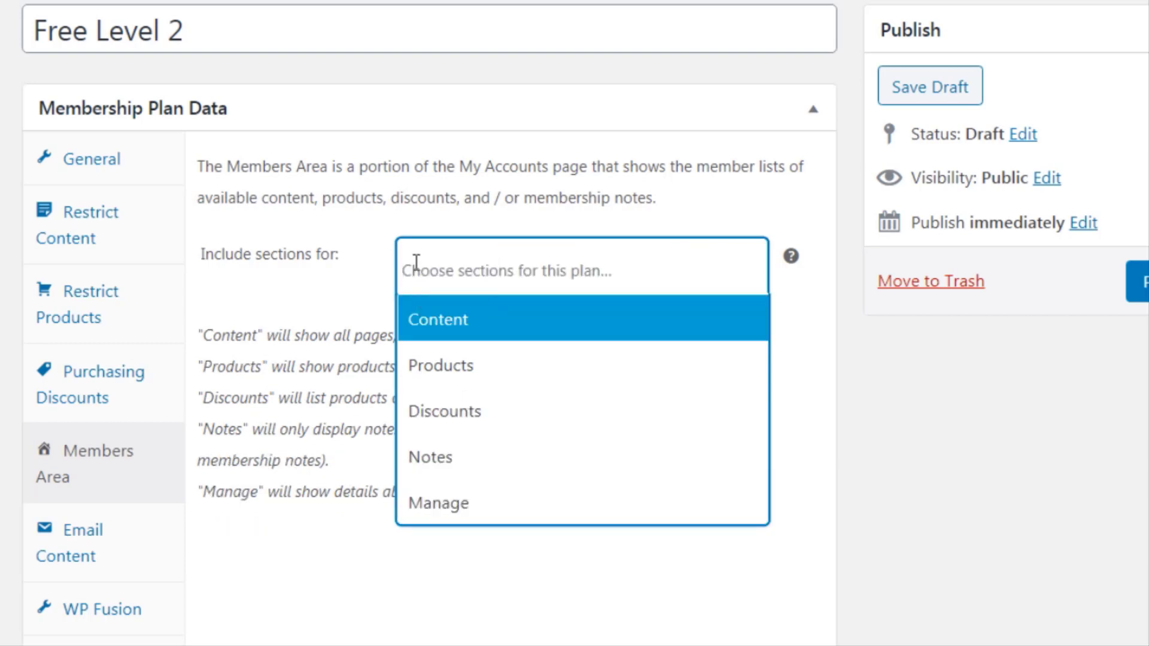
{"action": "left_click", "coordinate": [379, 538]}
- Include the Products, Discounts, Notes and Manage sections in the plan's Members Area, and open the plan's email content settings
{"action": "left_click", "coordinate": [486, 262]}
{"action": "left_click", "coordinate": [464, 366]}
{"action": "left_click", "coordinate": [419, 581]}
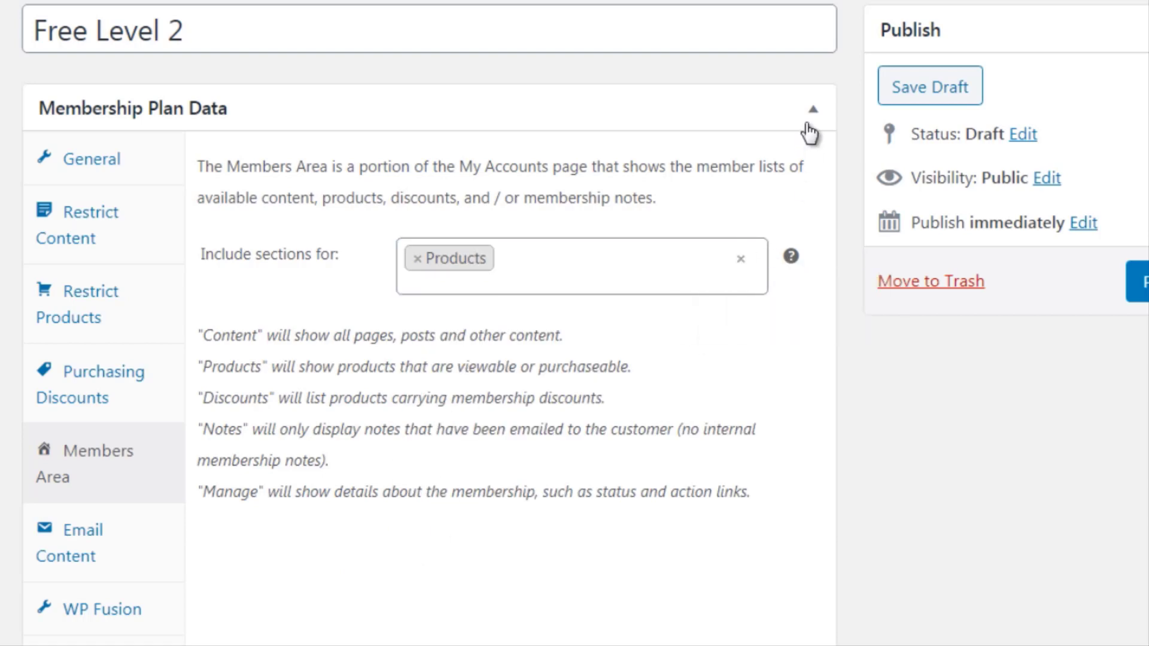
{"action": "left_click", "coordinate": [492, 288]}
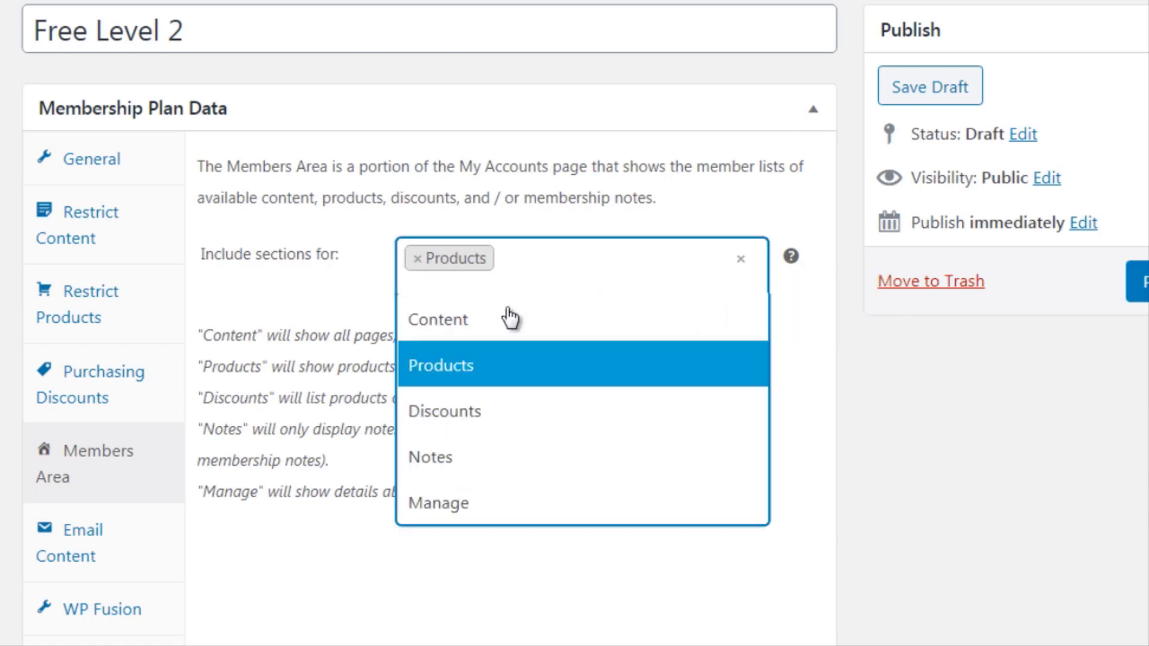
{"action": "left_click", "coordinate": [489, 412]}
{"action": "left_click", "coordinate": [643, 266]}
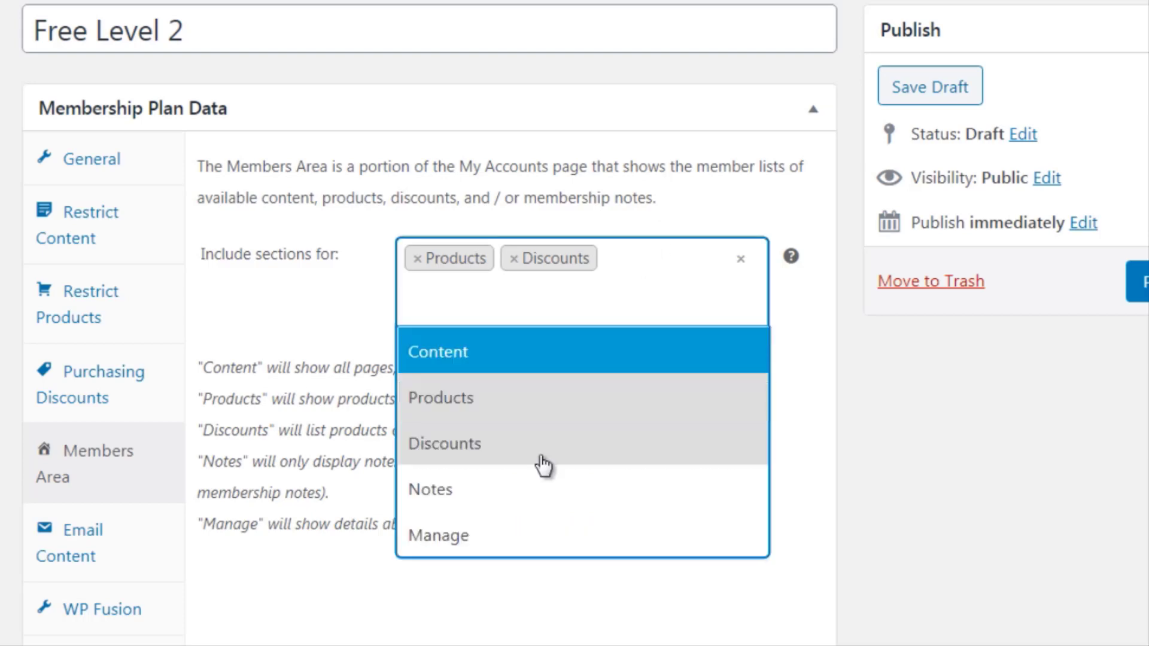
{"action": "left_click", "coordinate": [516, 506]}
{"action": "left_click", "coordinate": [625, 298]}
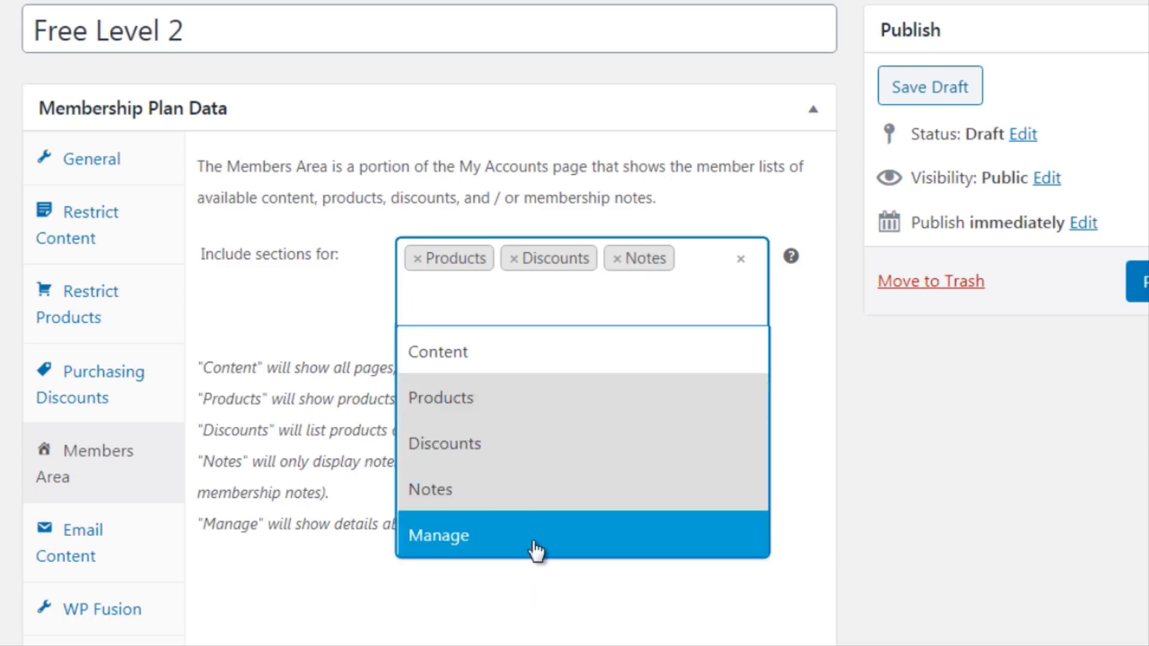
{"action": "left_click", "coordinate": [536, 548]}
{"action": "left_click", "coordinate": [457, 604]}
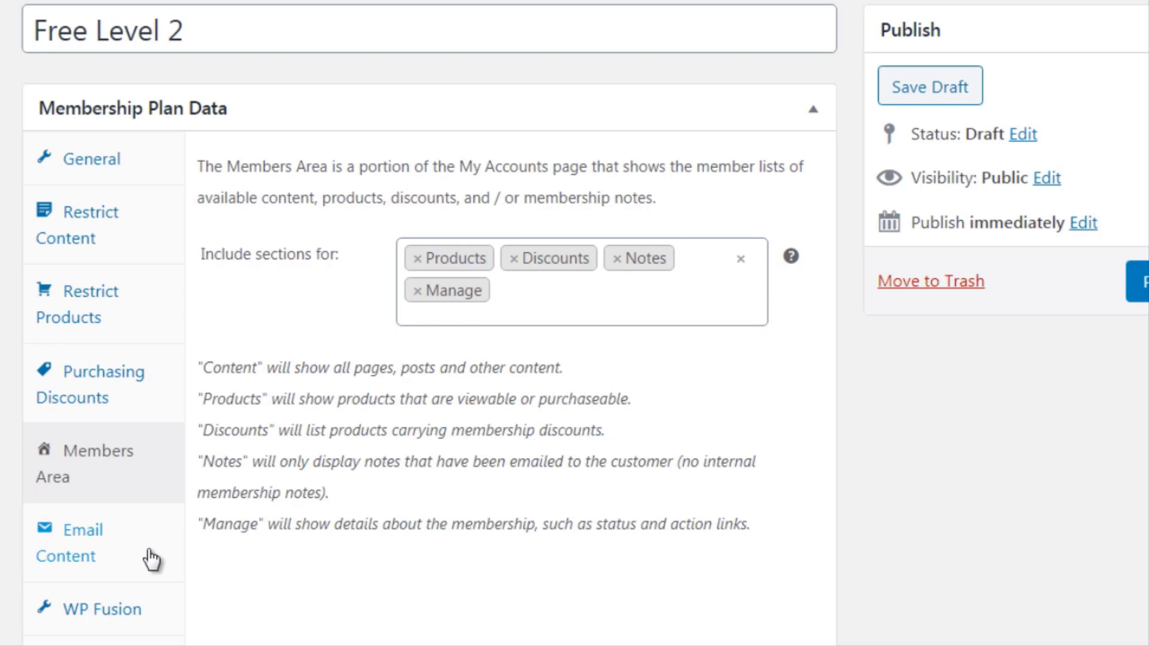
{"action": "left_click", "coordinate": [151, 559]}
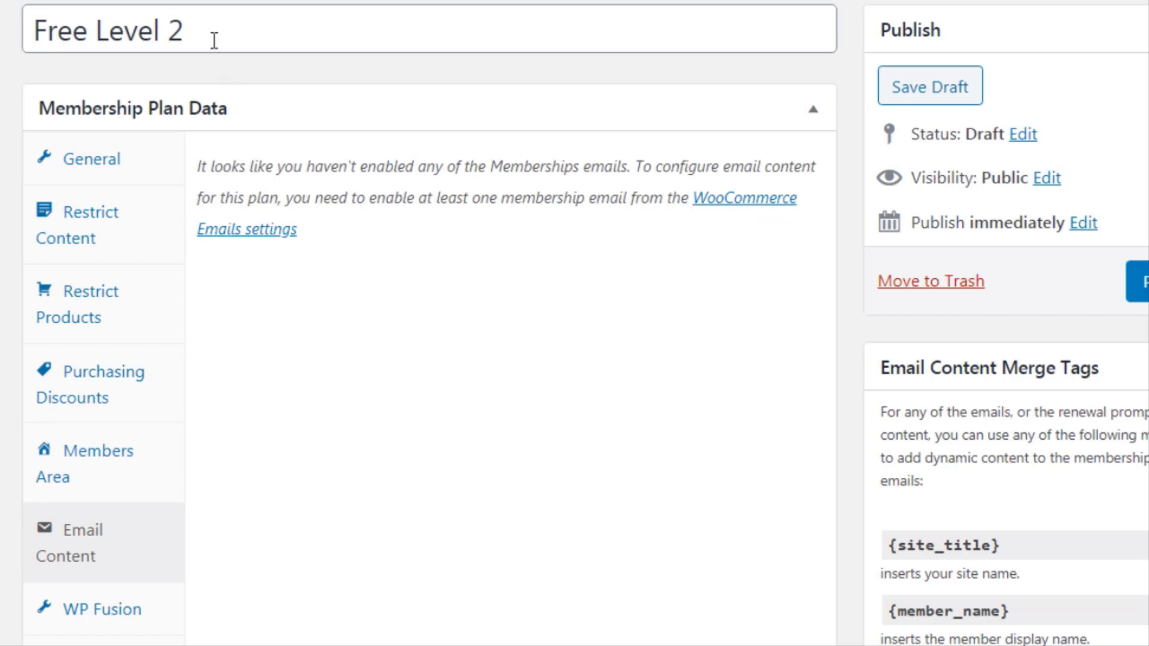
- Rename the membership plan as "Premium - $97 one time fee (all access pass)"
{"action": "left_click", "coordinate": [162, 164]}
{"action": "left_click_drag", "start_coordinate": [215, 37], "coordinate": [13, 45]}
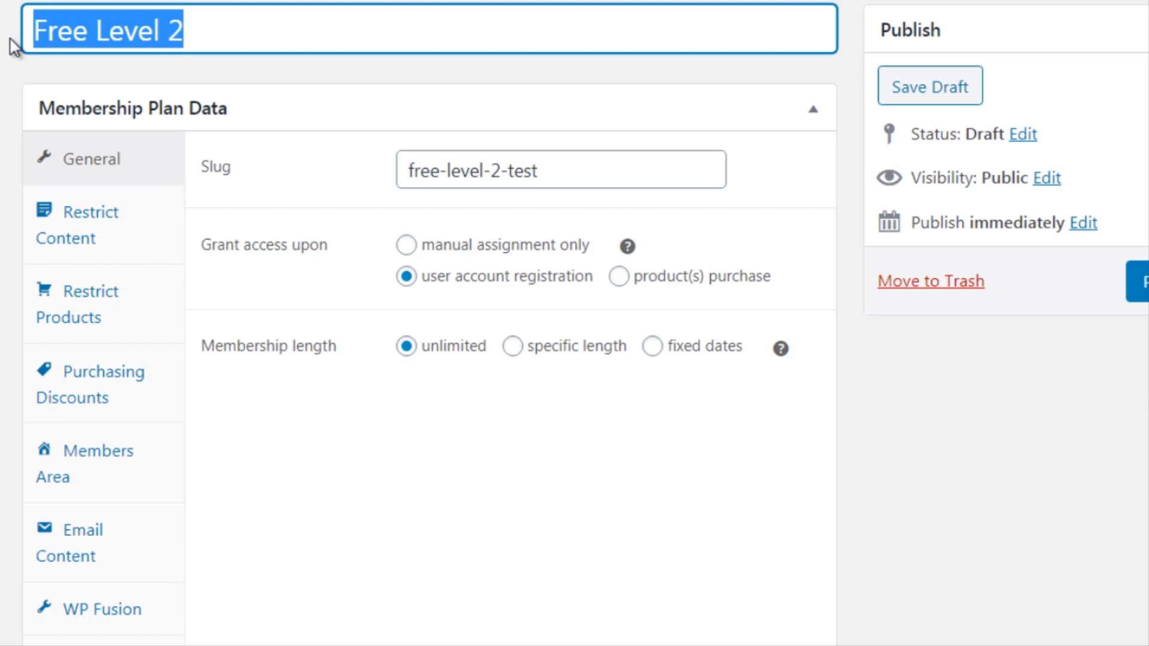
{"action": "type", "text": "Premium - $97"}
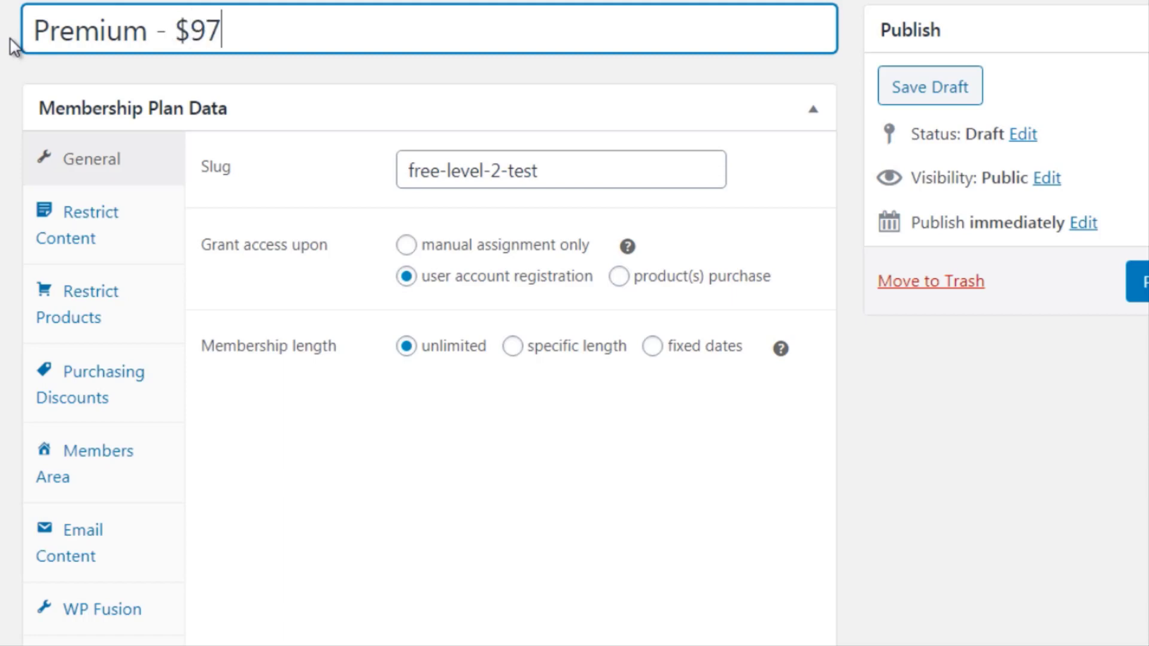
{"action": "type", "text": " one time fee"}
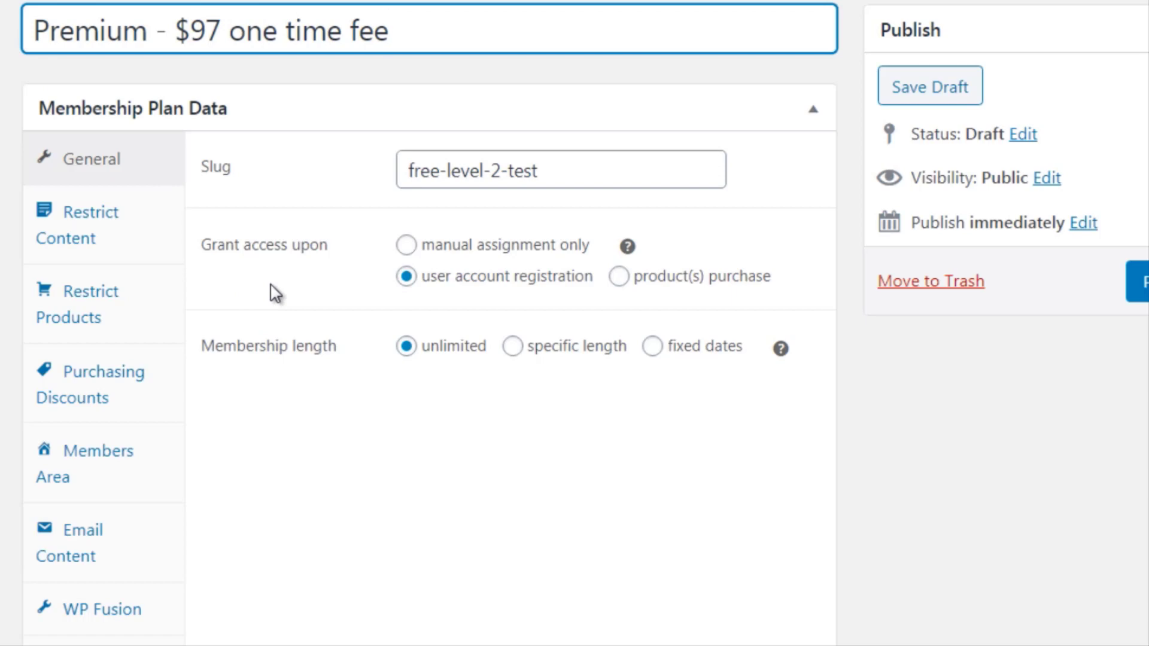
{"action": "type", "text": " (a"}
{"action": "type", "text": "ccess"}
{"action": "key", "text": "BackSpace"}
{"action": "key", "text": "BackSpace"}
{"action": "key", "text": "BackSpace"}
{"action": "key", "text": "BackSpace"}
{"action": "key", "text": "BackSpace"}
{"action": "type", "text": "ll access"}
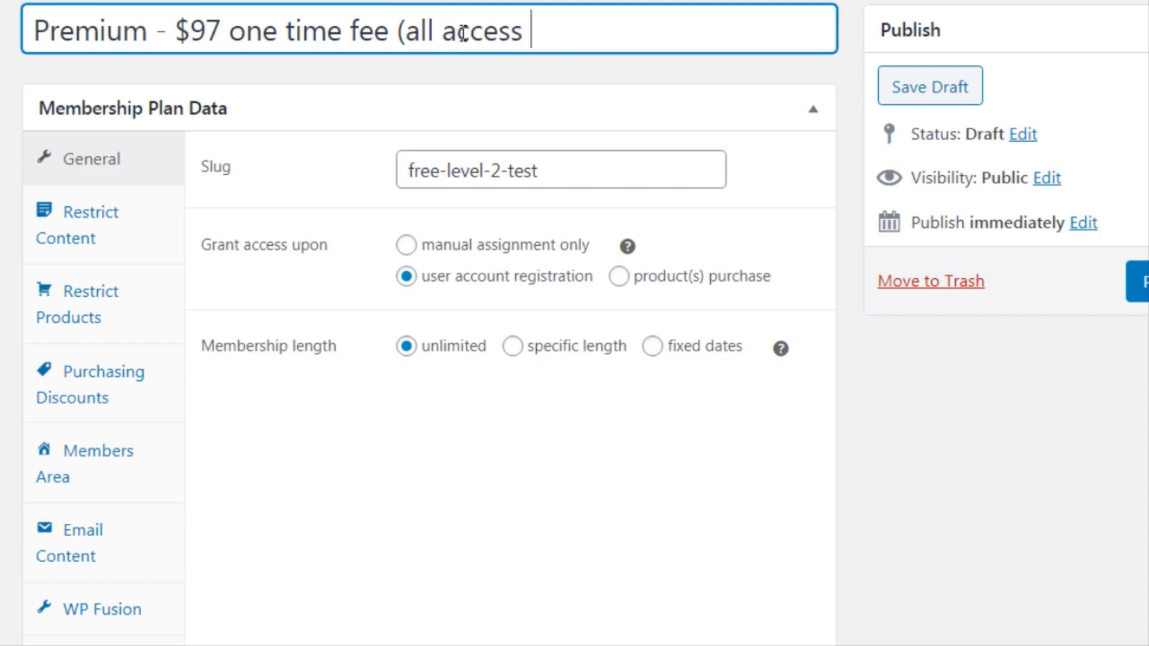
{"action": "type", "text": " pass)"}
{"action": "left_click", "coordinate": [392, 469]}
- Set the plan's slug to premium-level and grant access upon product(s) purchase
{"action": "left_click_drag", "start_coordinate": [576, 156], "coordinate": [368, 142]}
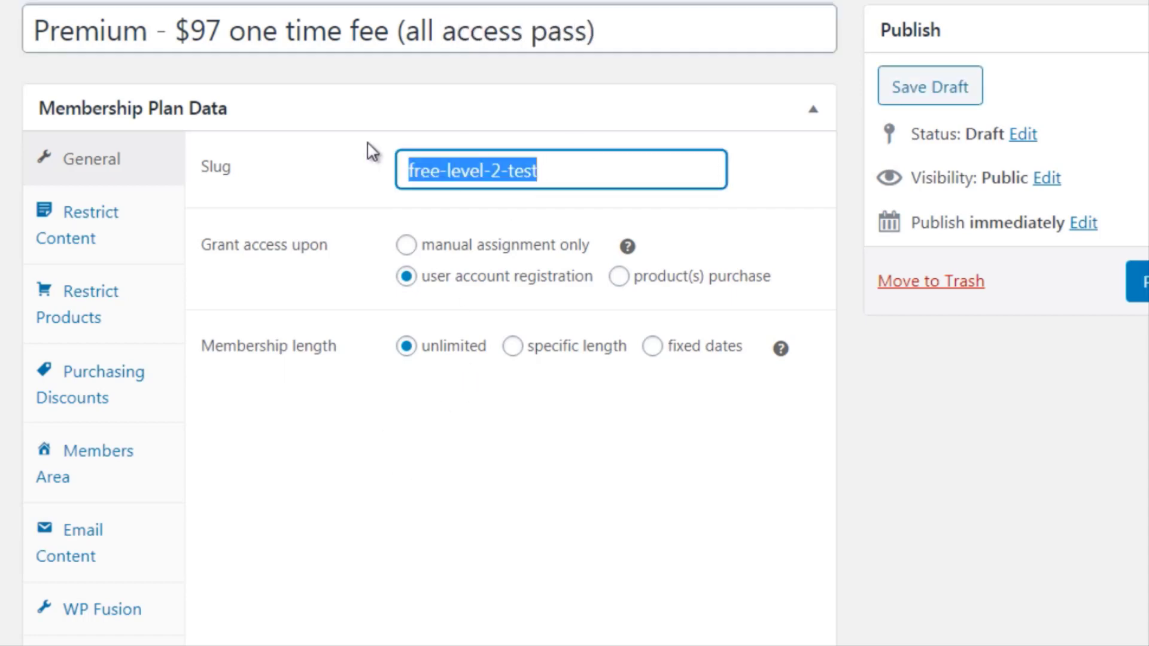
{"action": "type", "text": "prem"}
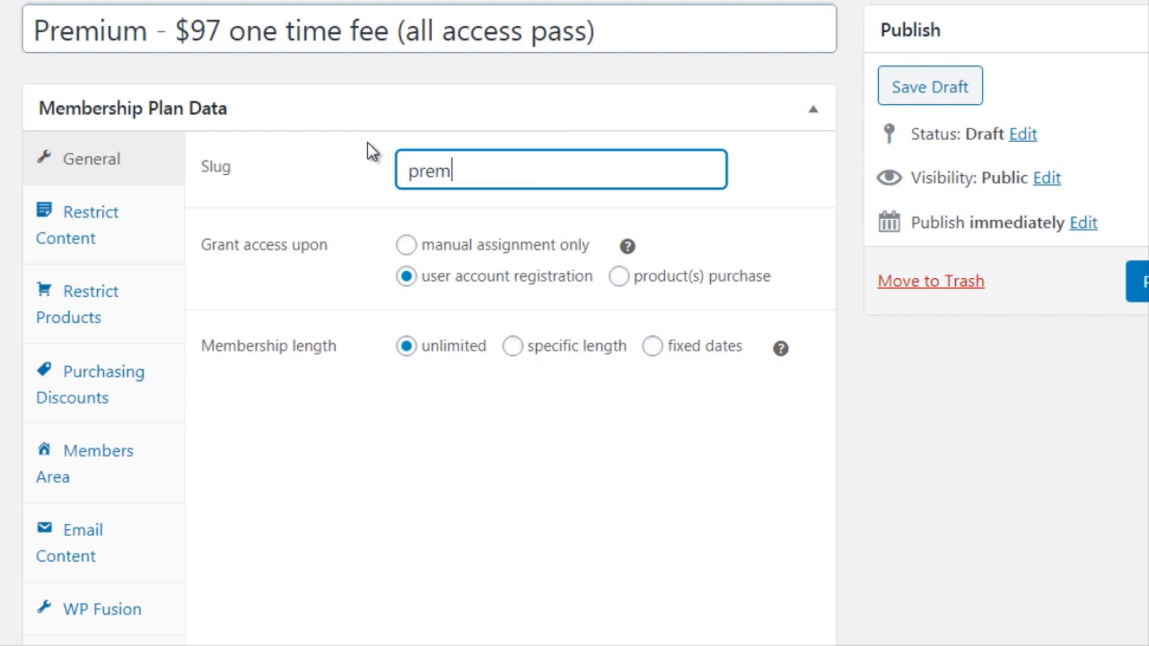
{"action": "type", "text": "ium-level"}
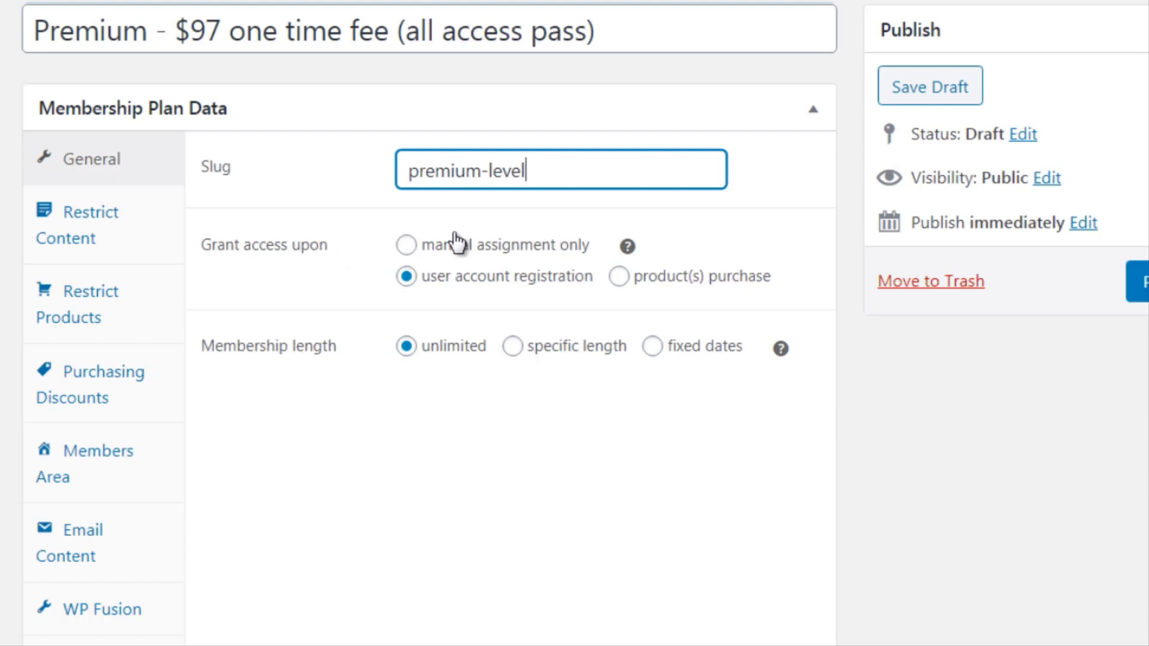
{"action": "left_click", "coordinate": [629, 278]}
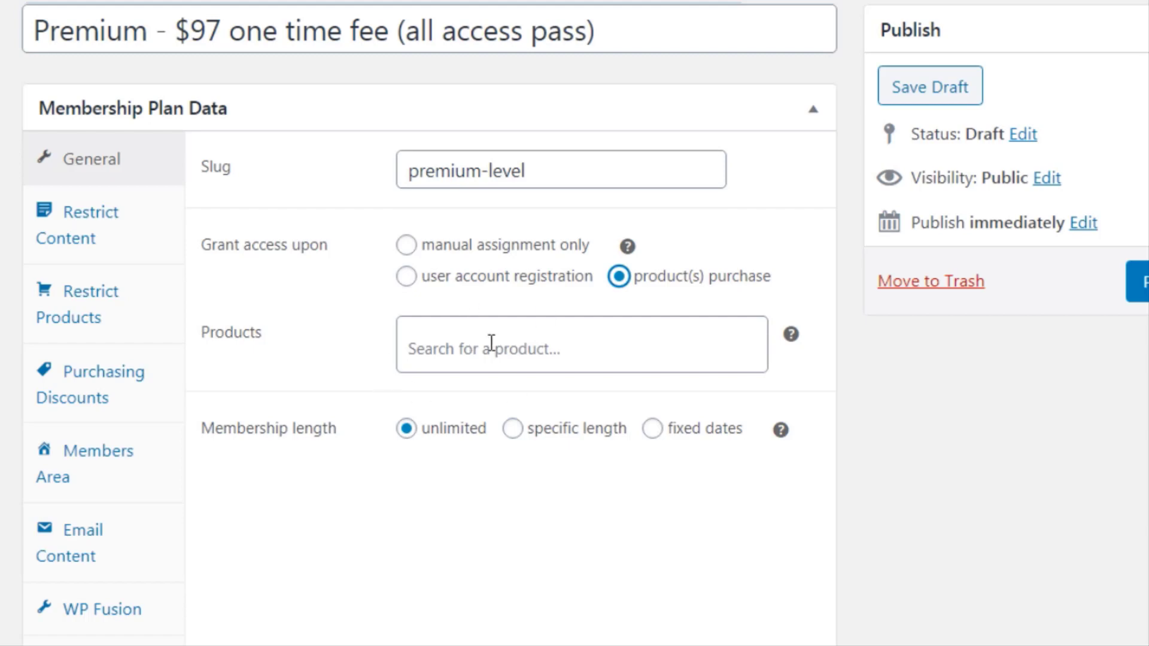
- Look through the content types offered for the plan's first content restriction rule, keeping Pages
{"action": "left_click", "coordinate": [160, 243]}
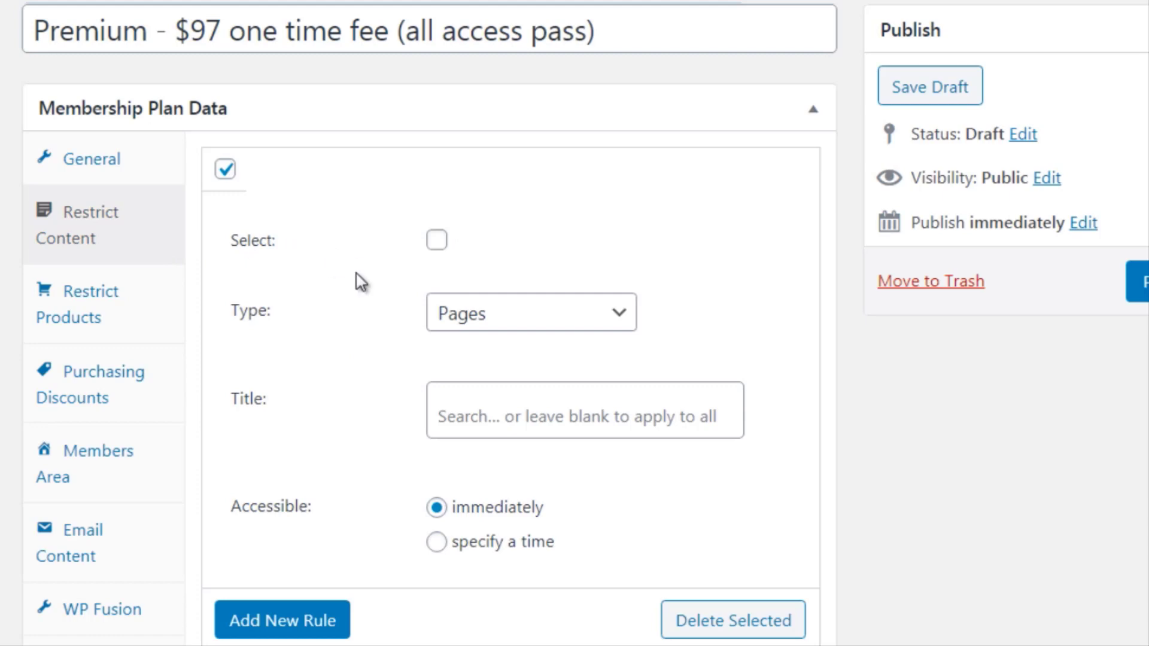
{"action": "left_click", "coordinate": [506, 317]}
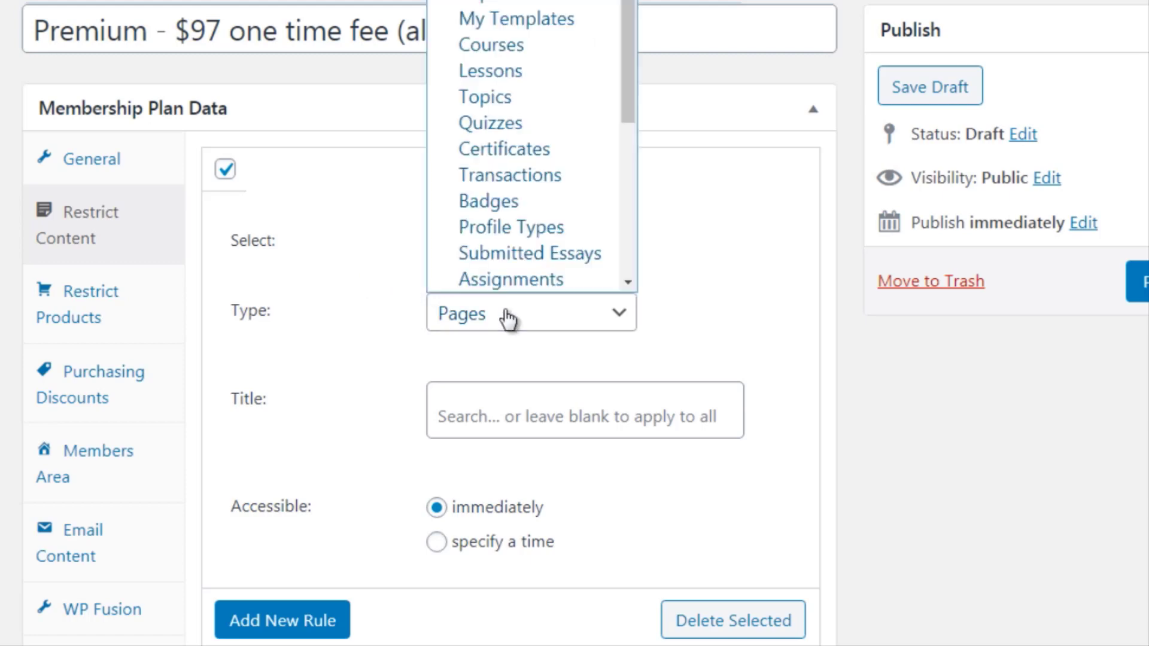
{"action": "left_click", "coordinate": [390, 327]}
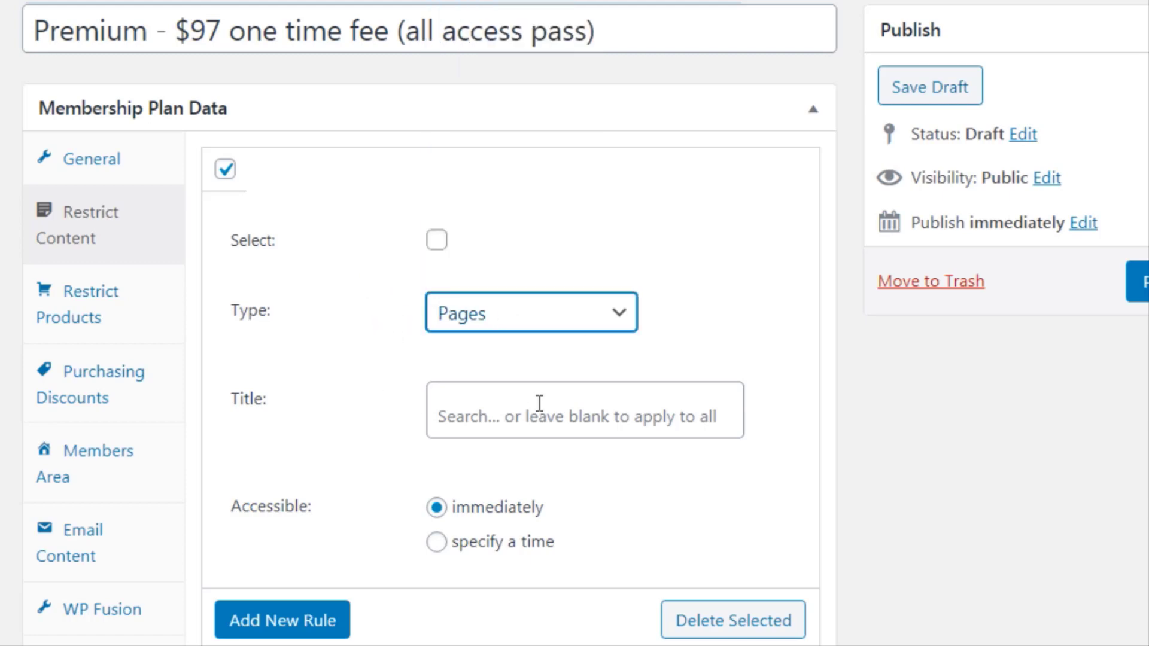
{"action": "left_click", "coordinate": [481, 315]}
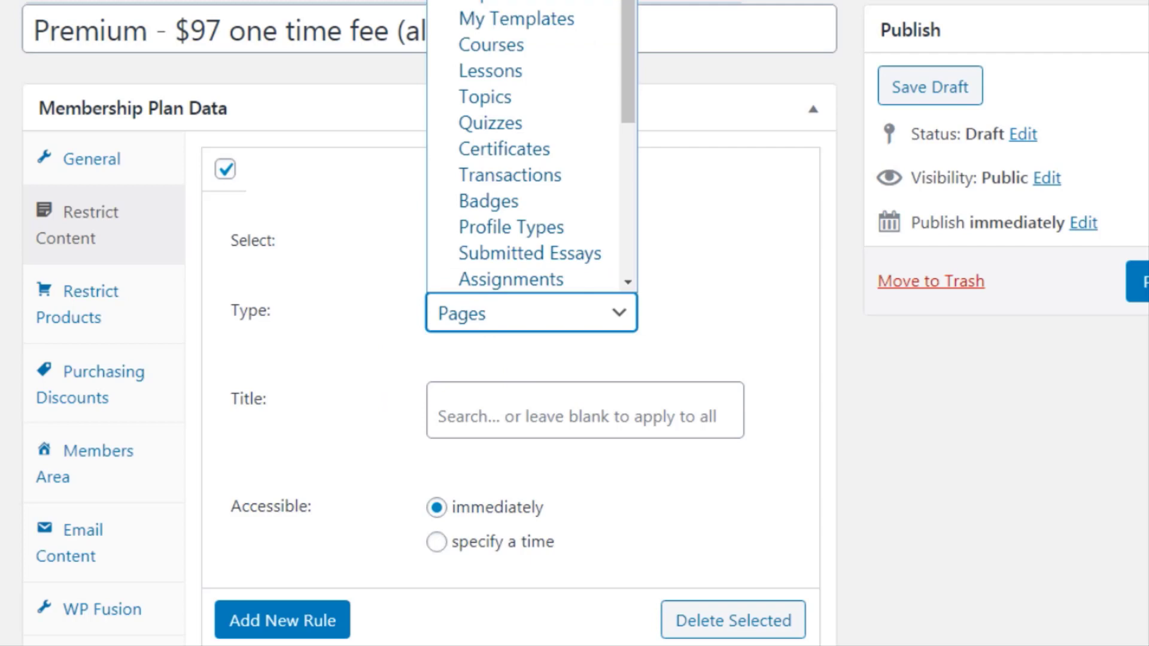
{"action": "left_click", "coordinate": [377, 478]}
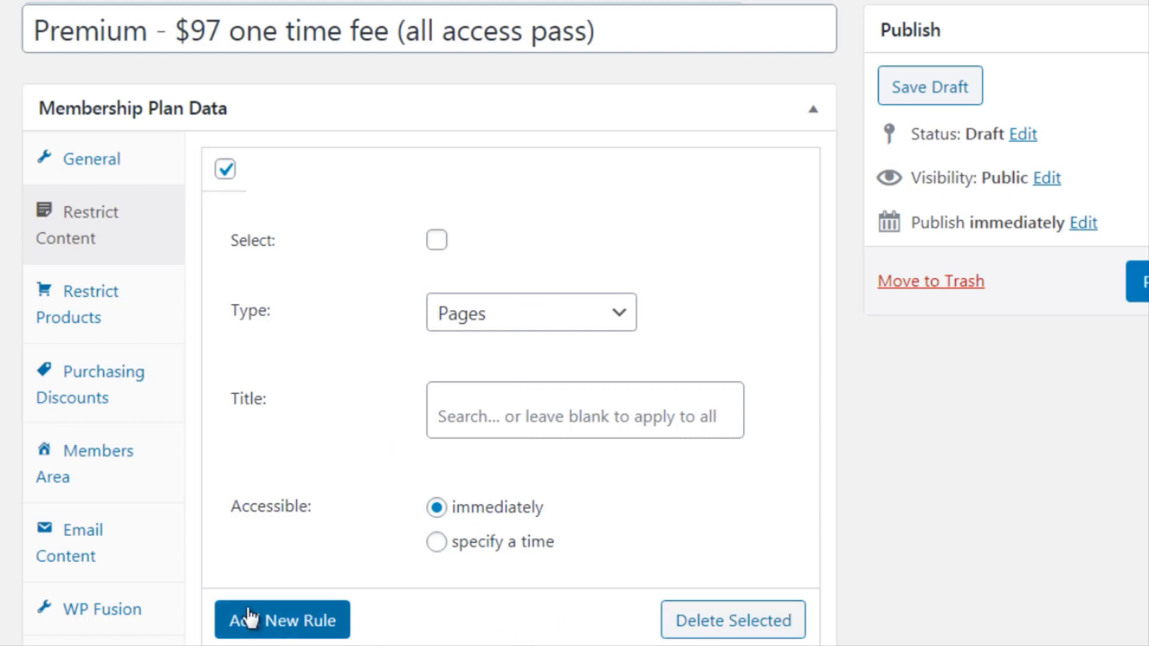
- Add a second content restriction rule to the plan, for Posts with immediate access
{"action": "left_click", "coordinate": [264, 626]}
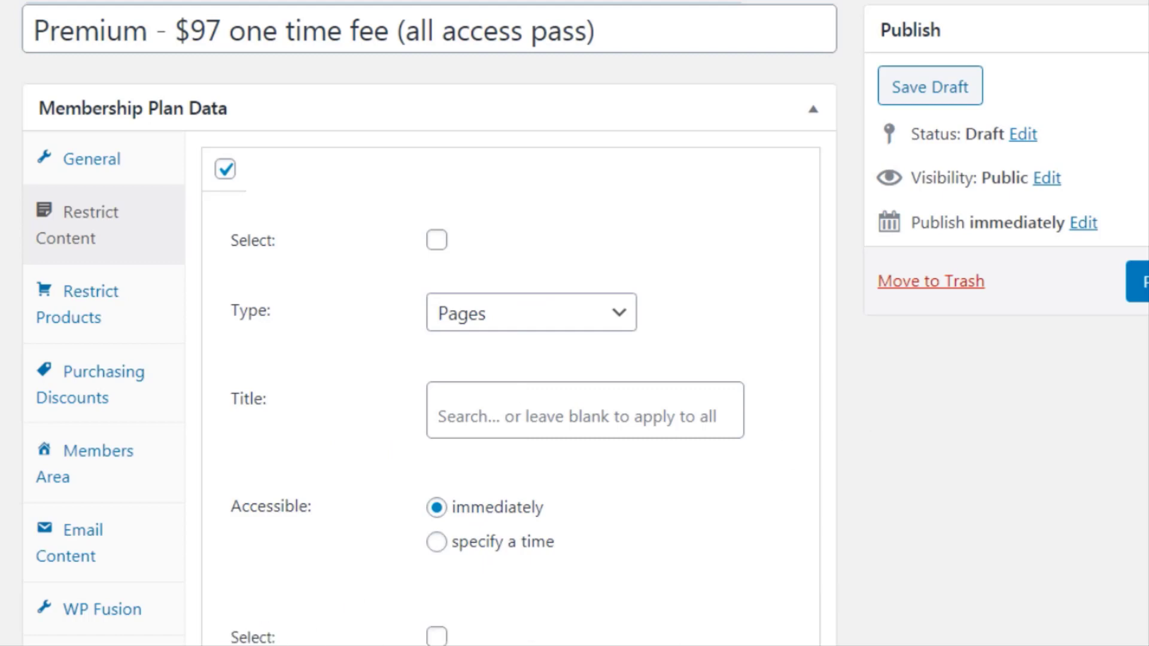
{"action": "scroll", "coordinate": [530, 412], "scroll_direction": "down", "scroll_amount": 5}
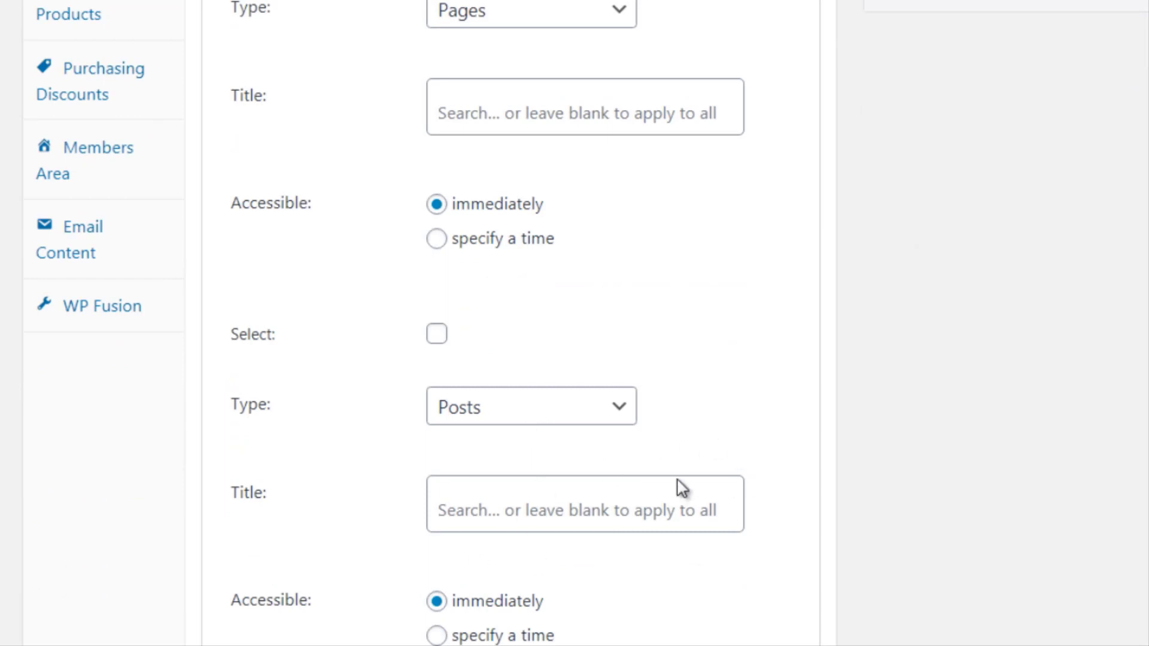
{"action": "scroll", "coordinate": [419, 323], "scroll_direction": "down", "scroll_amount": 2}
{"action": "scroll", "coordinate": [419, 323], "scroll_direction": "up", "scroll_amount": 6}
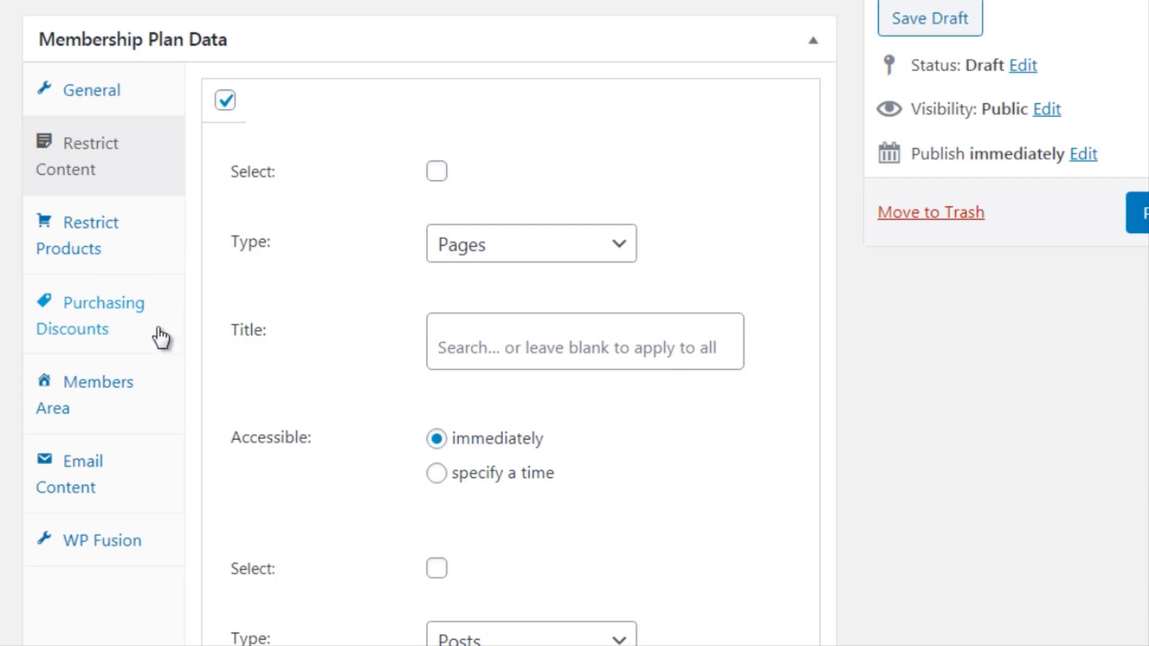
- Include the Content section in the plan's Members Area and publish the plan, accepting restriction rules that apply to all content
{"action": "left_click", "coordinate": [152, 411]}
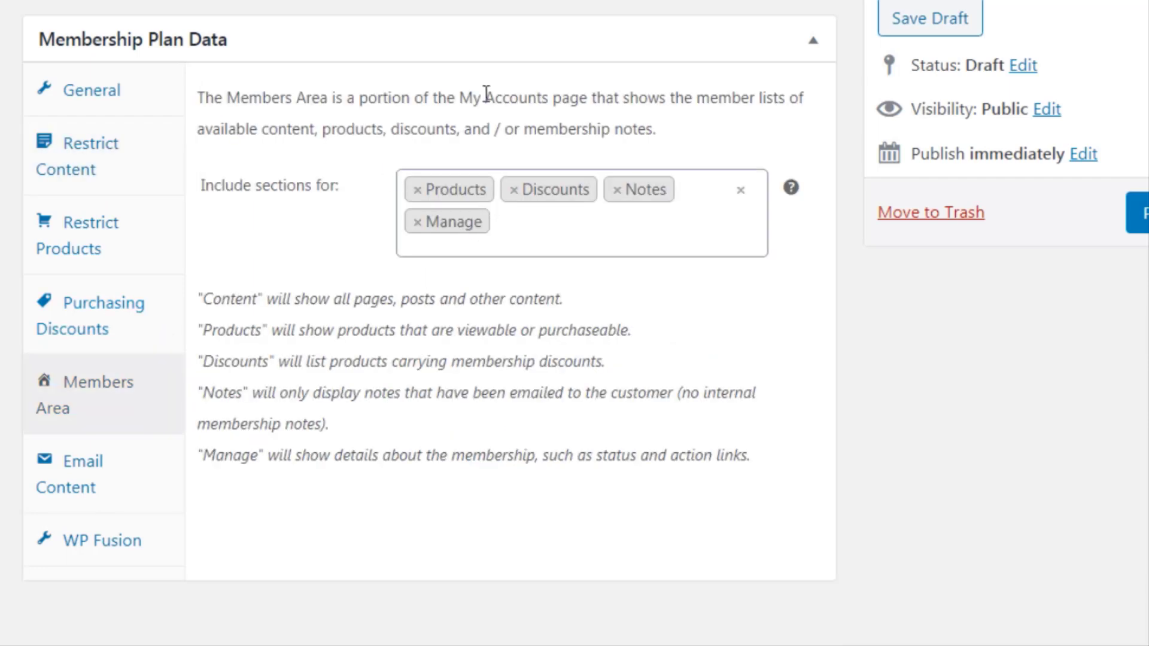
{"action": "left_click", "coordinate": [568, 239]}
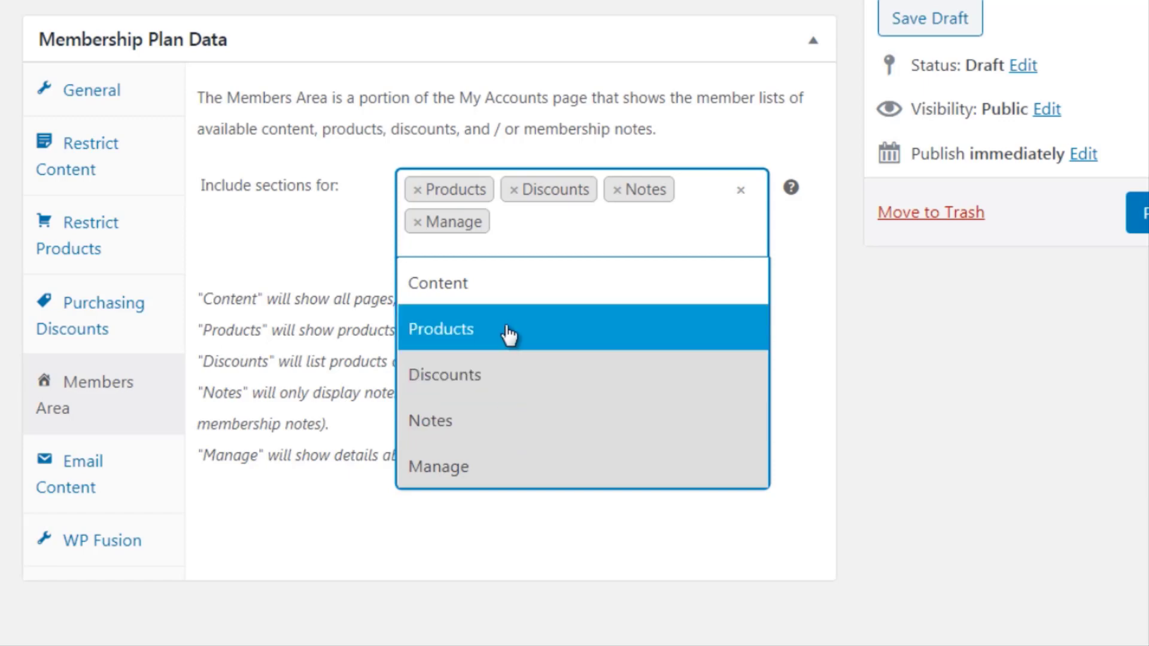
{"action": "left_click", "coordinate": [507, 289]}
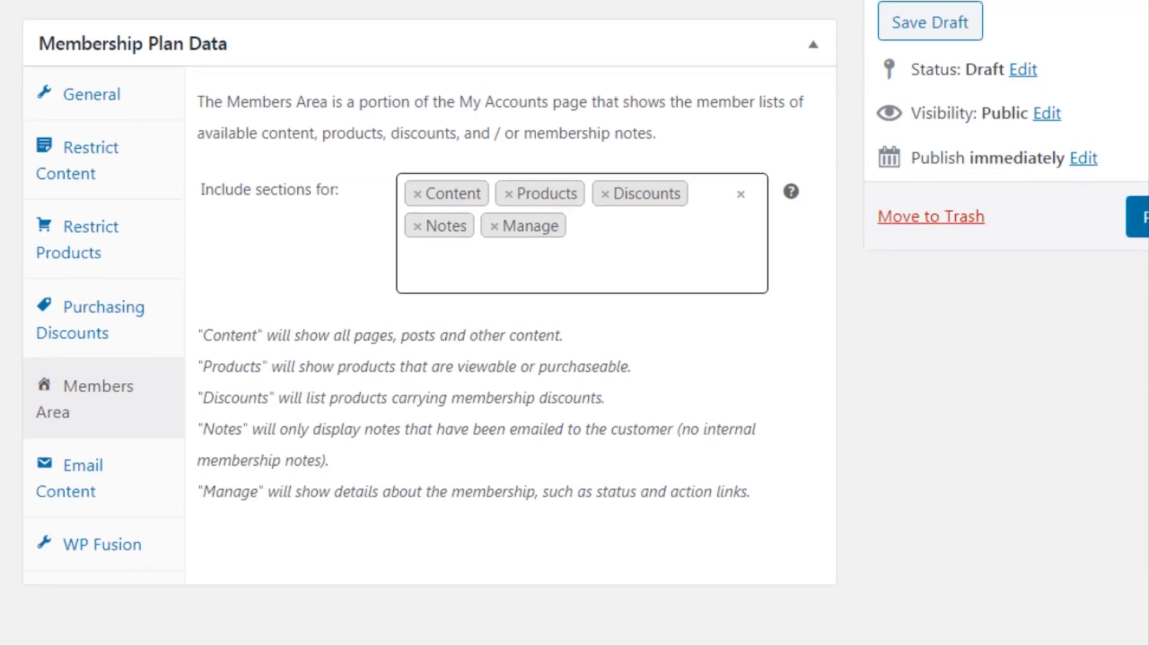
{"action": "left_click", "coordinate": [1138, 217]}
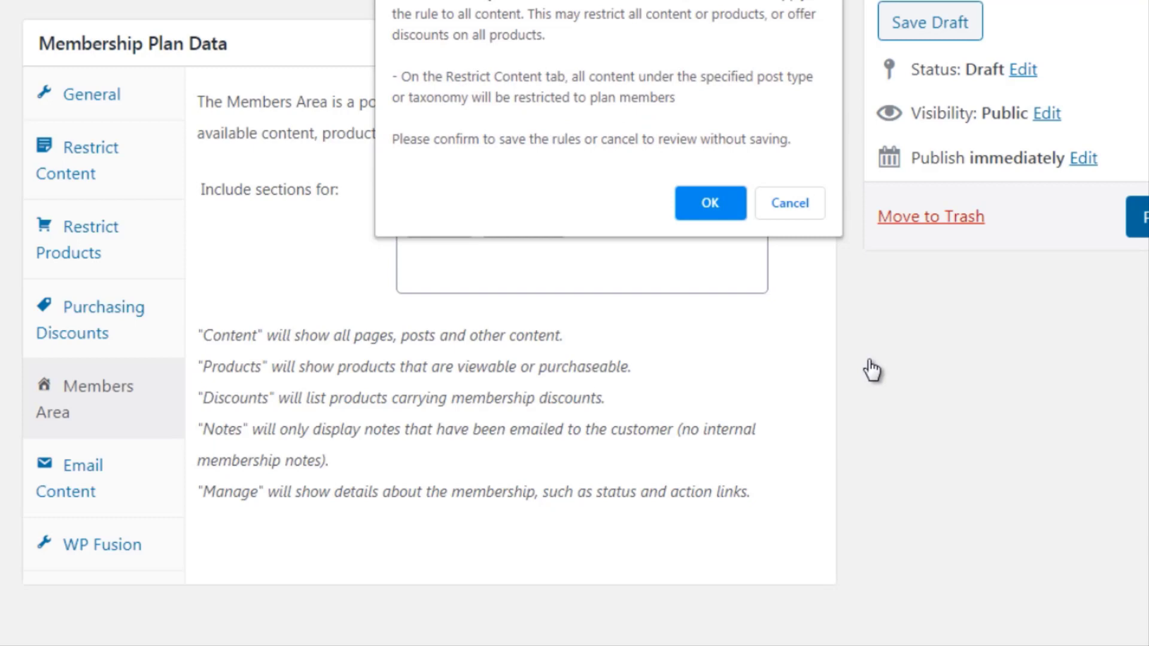
{"action": "left_click", "coordinate": [710, 203]}
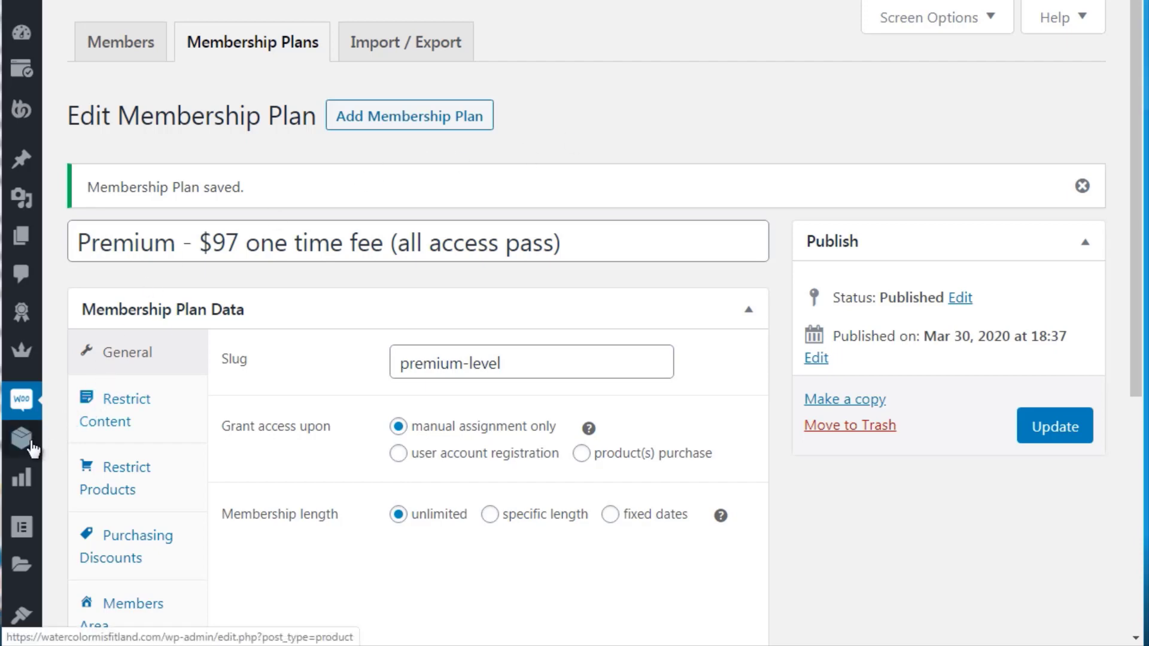
- Start a new product and name it with the plan title copied from the membership plan, "Premium - $97 one time fee (all access pass)"
{"action": "mouse_move", "coordinate": [24, 437]}
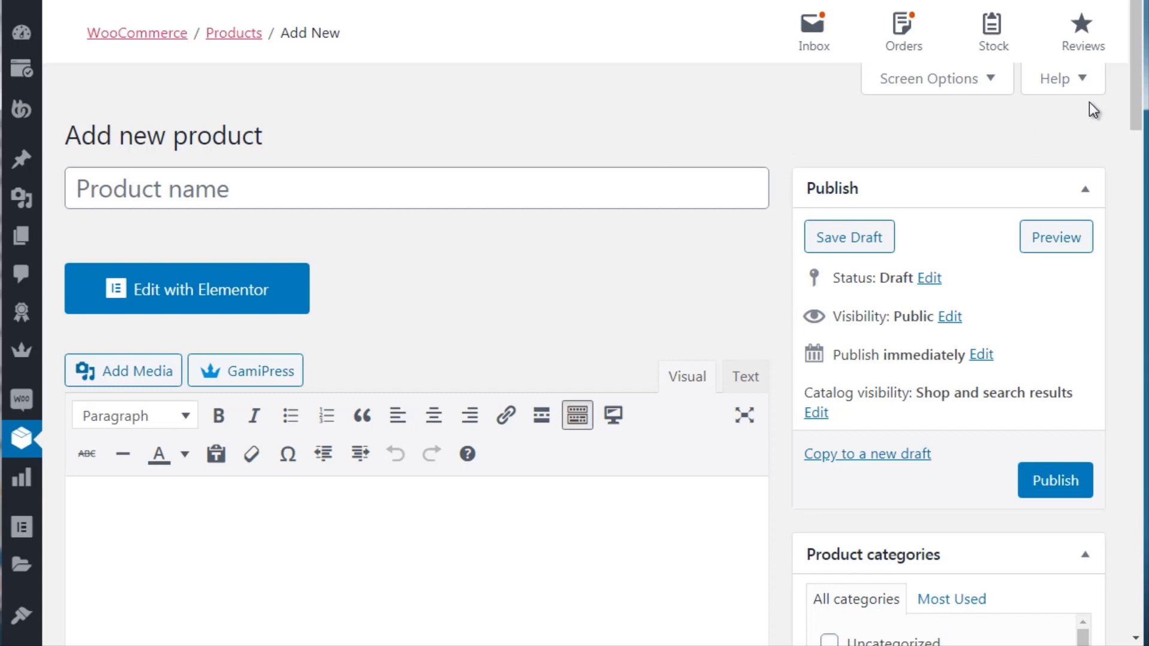
{"action": "scroll", "coordinate": [1137, 98], "scroll_direction": "down", "scroll_amount": 1}
{"action": "left_click", "coordinate": [398, 136]}
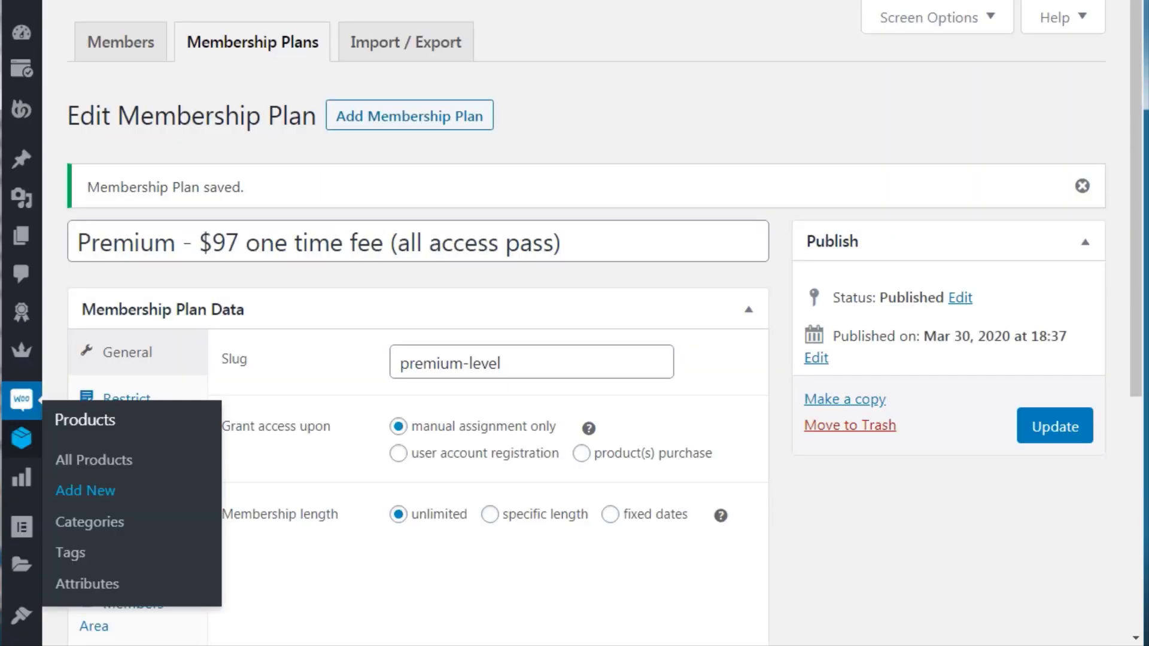
{"action": "left_click", "coordinate": [330, 244]}
{"action": "triple_click", "coordinate": [329, 244]}
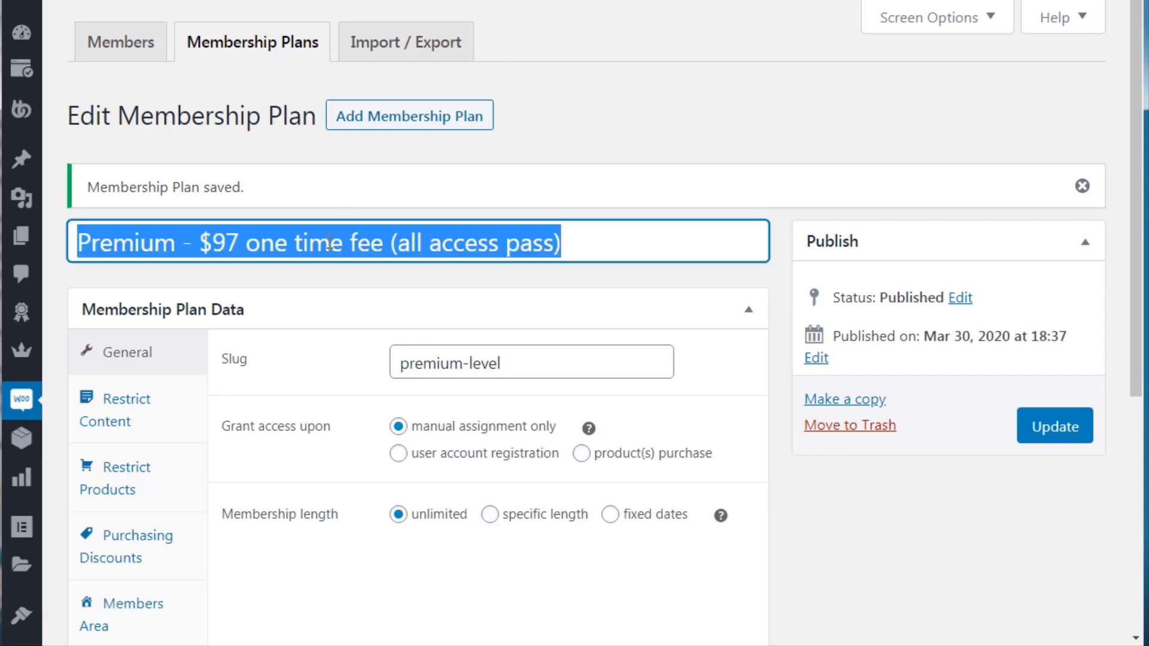
{"action": "right_click", "coordinate": [308, 245]}
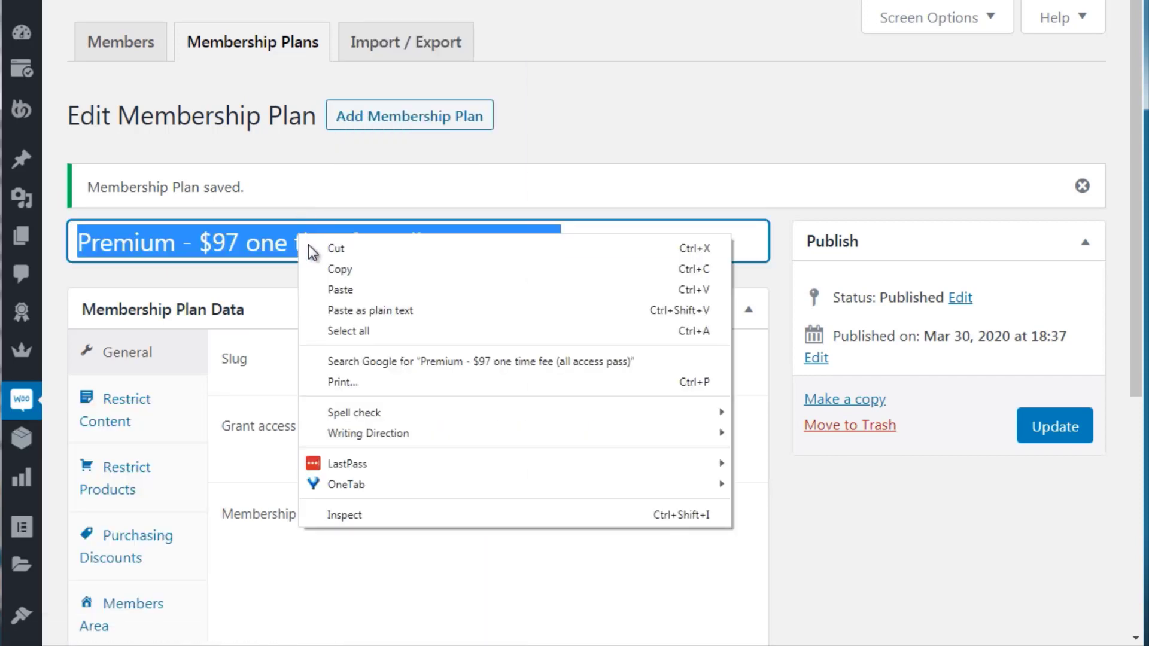
{"action": "left_click", "coordinate": [340, 269]}
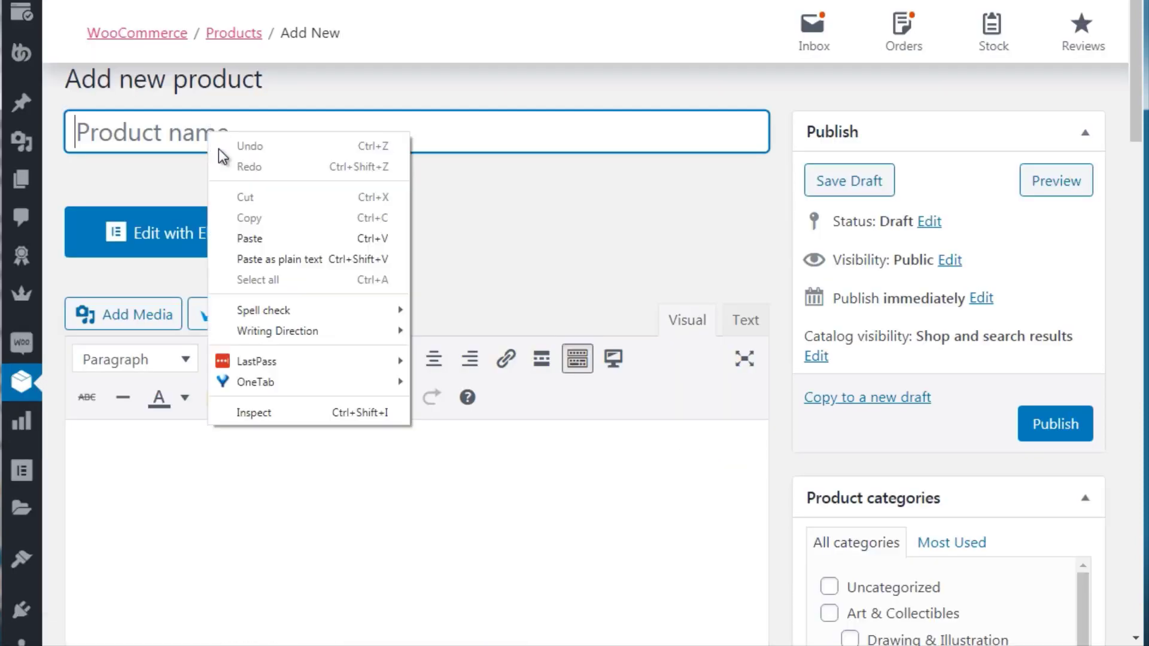
{"action": "left_click", "coordinate": [277, 240]}
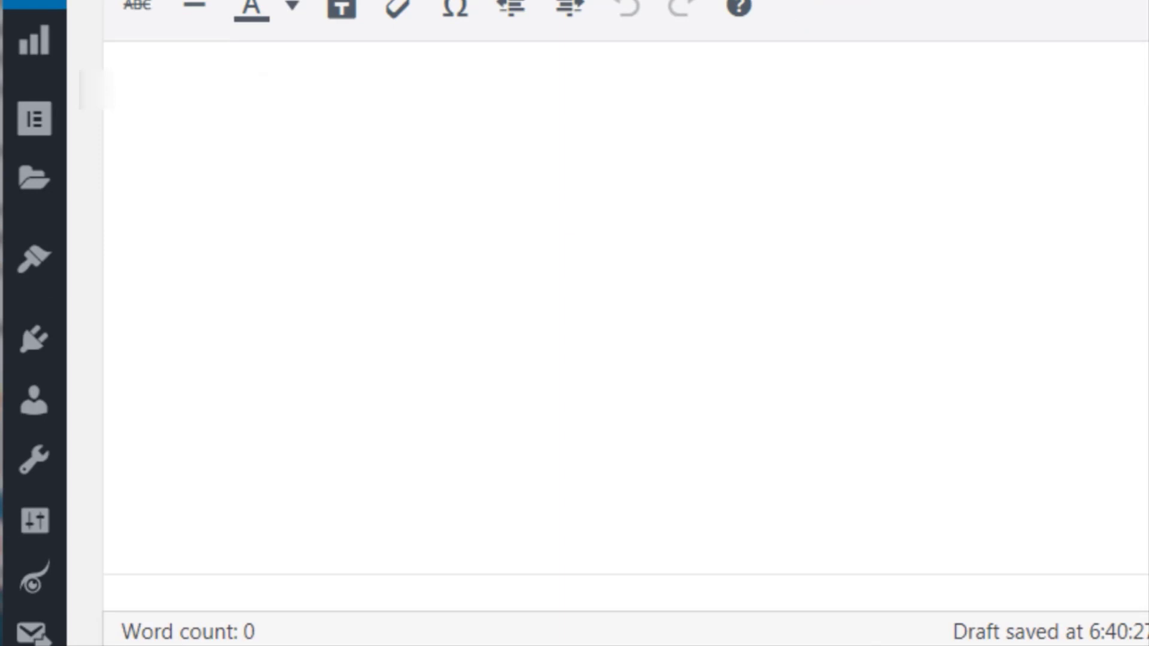
- Write the product description "The description of the Membership plan and the benefits of what people get."
{"action": "left_click", "coordinate": [803, 138]}
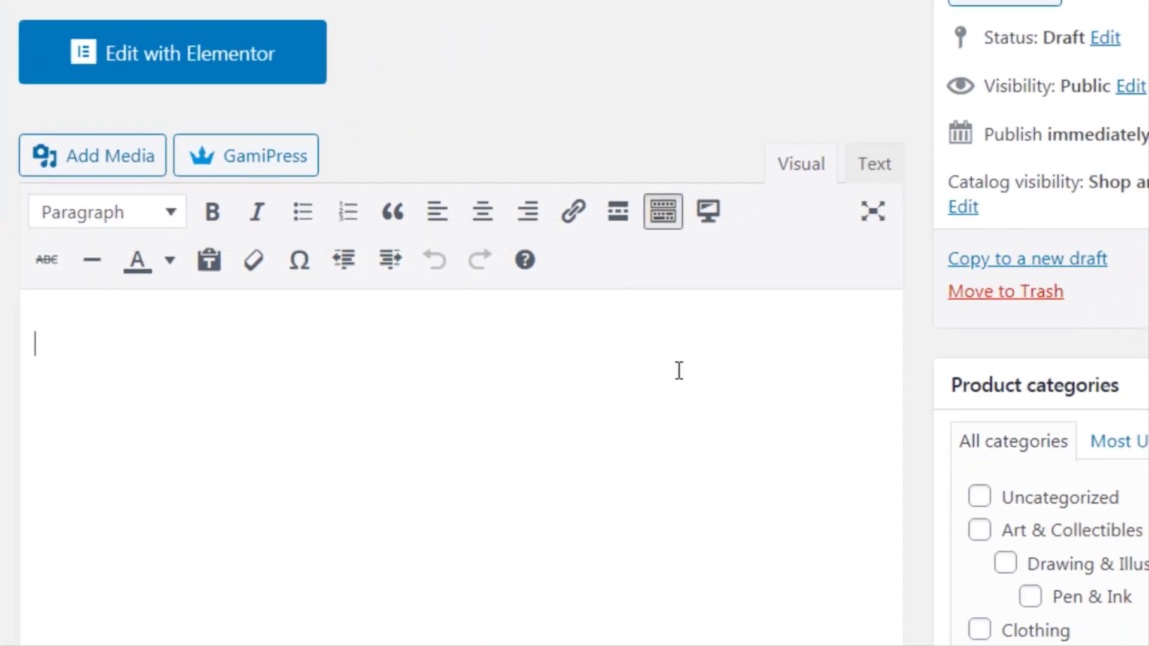
{"action": "type", "text": "The descrk"}
{"action": "key", "text": "BackSpace"}
{"action": "type", "text": "iption of the Membership plan and the benefits of what people get."}
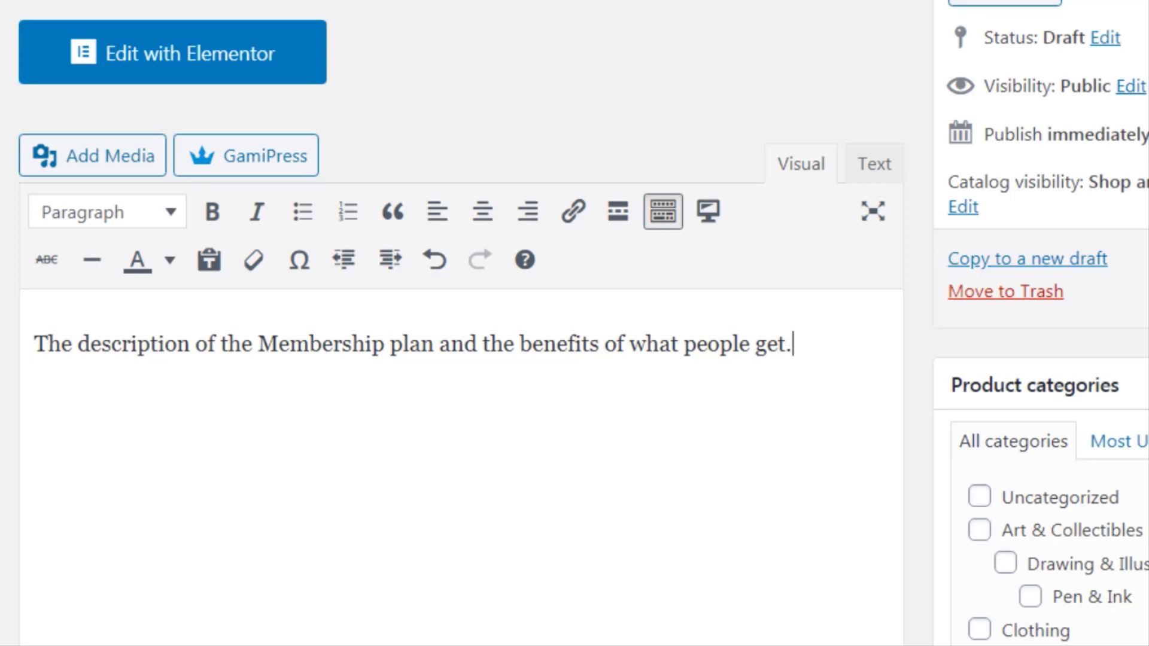
- Begin a new product category and name it "Membership plans"
{"action": "scroll", "coordinate": [461, 323], "scroll_direction": "down", "scroll_amount": 5}
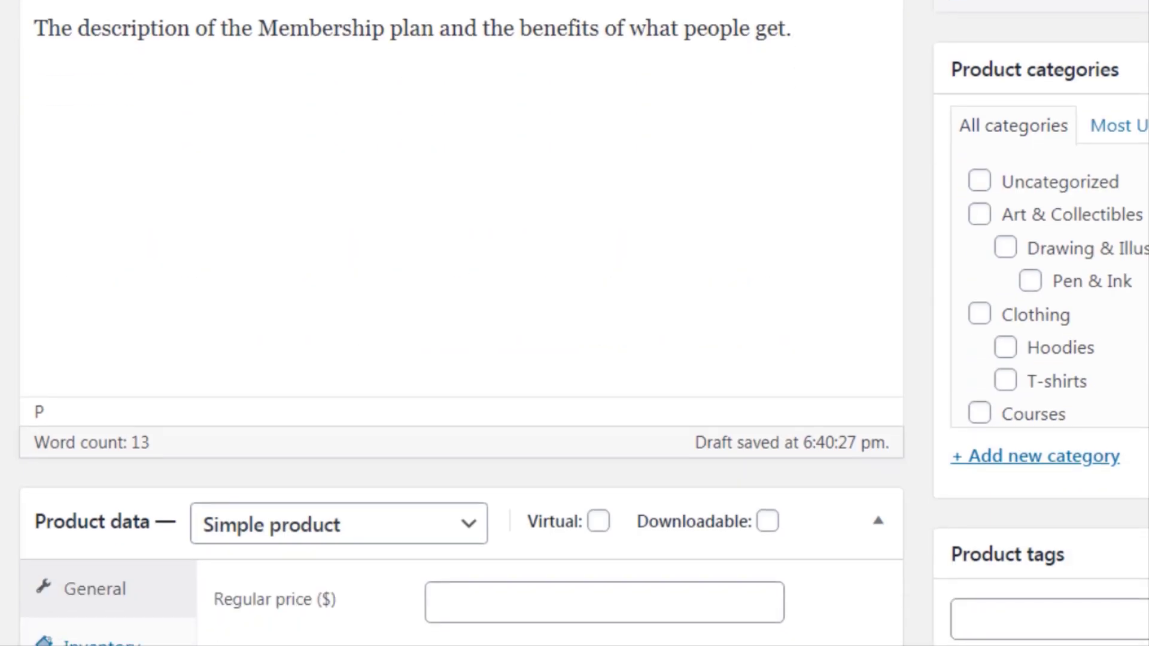
{"action": "scroll", "coordinate": [461, 324], "scroll_direction": "down", "scroll_amount": 1}
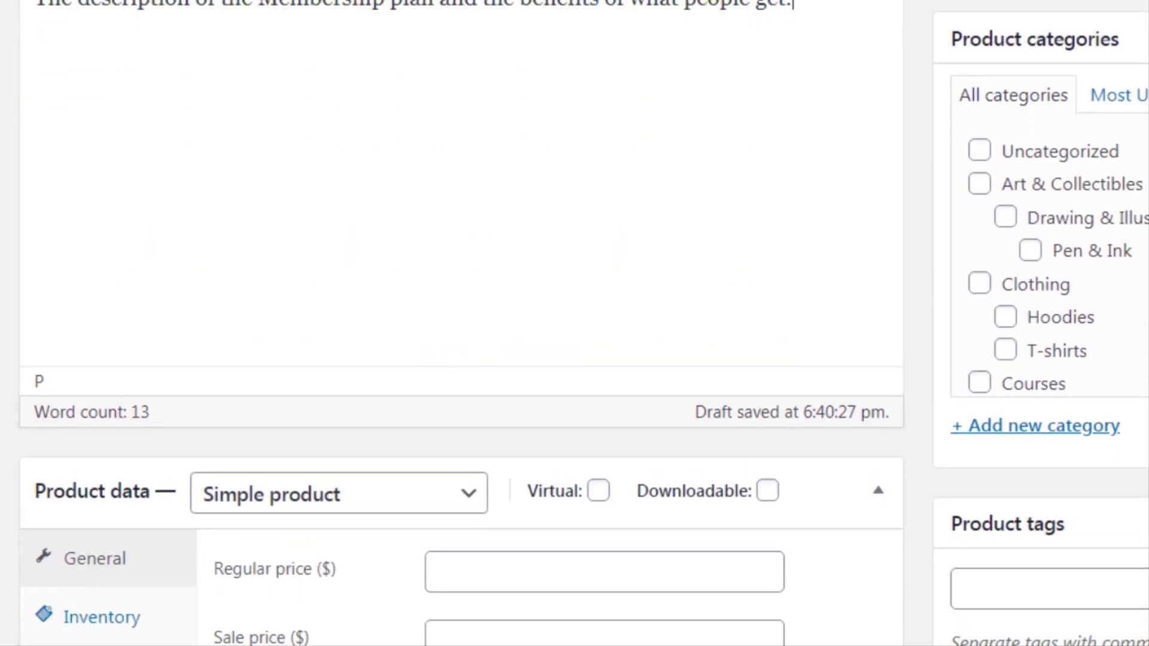
{"action": "scroll", "coordinate": [461, 323], "scroll_direction": "up", "scroll_amount": 1}
{"action": "left_click", "coordinate": [1083, 459]}
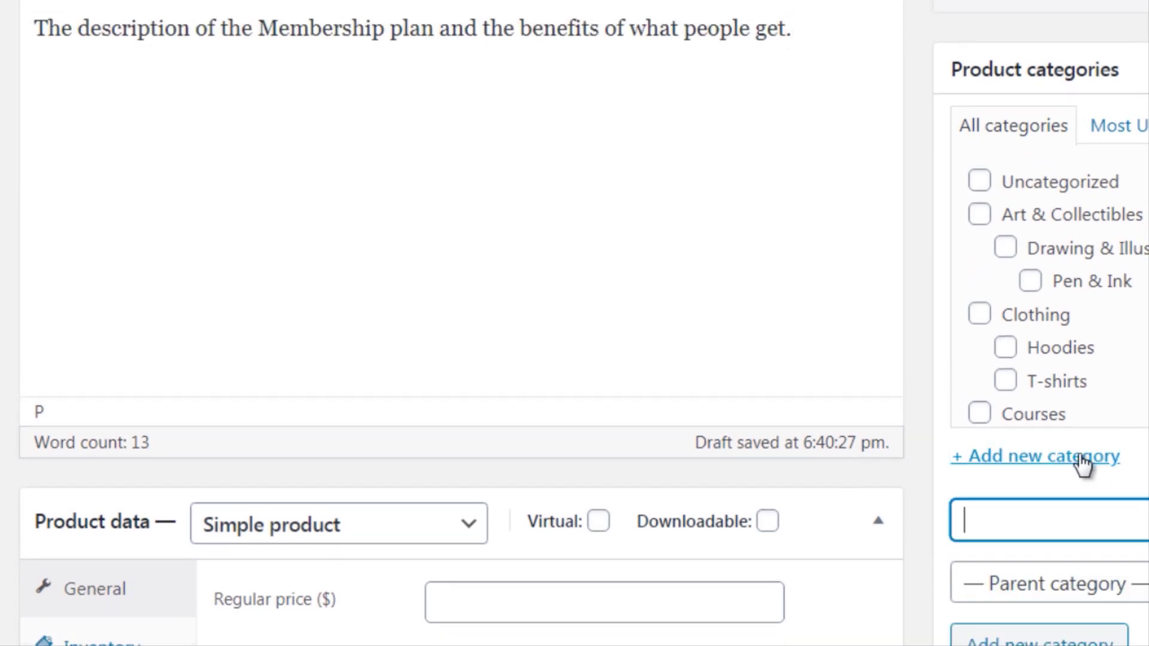
{"action": "type", "text": "Membership plans"}
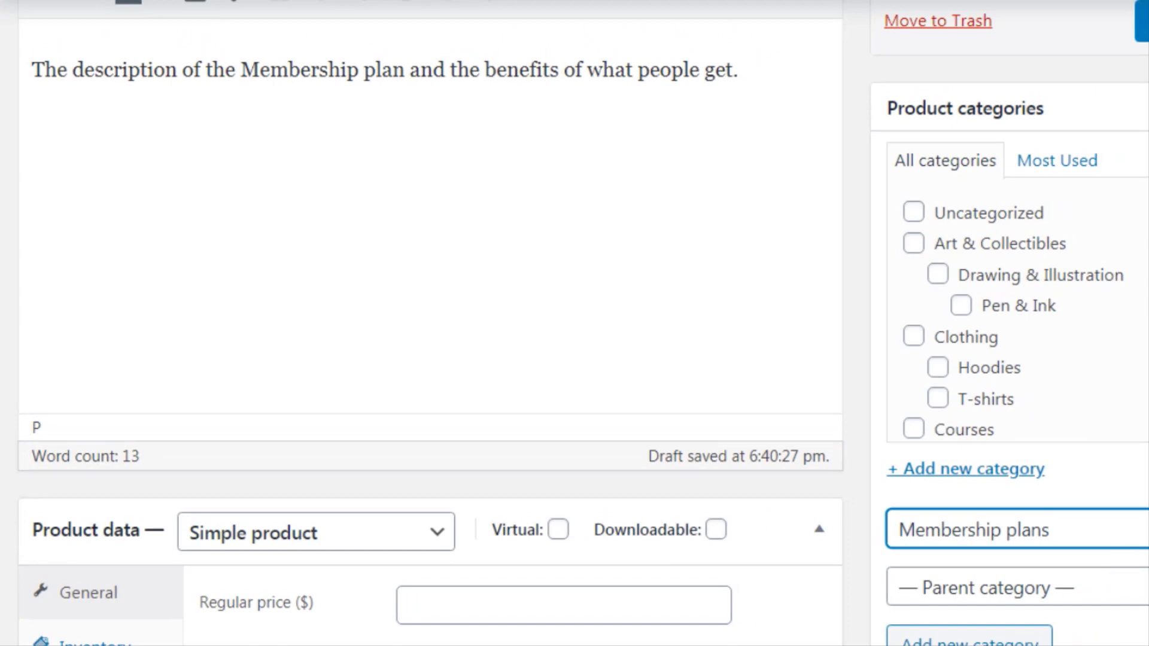
- Keep the product type as Simple product and mark the product as virtual
{"action": "scroll", "coordinate": [574, 323], "scroll_direction": "down", "scroll_amount": 8}
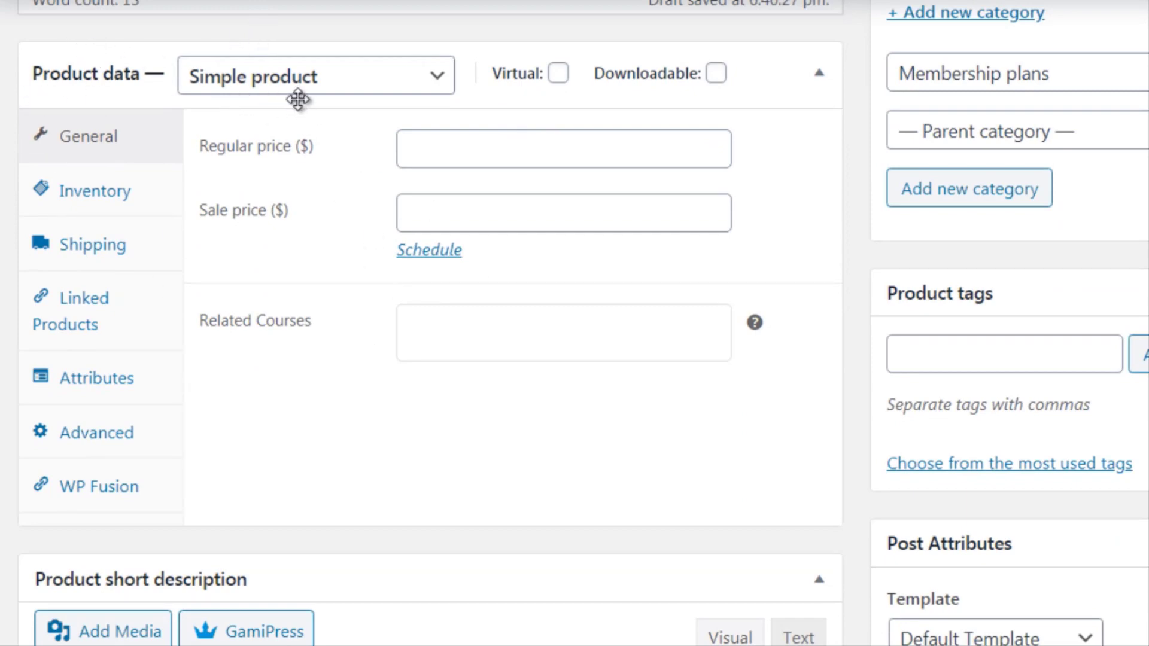
{"action": "left_click", "coordinate": [299, 81]}
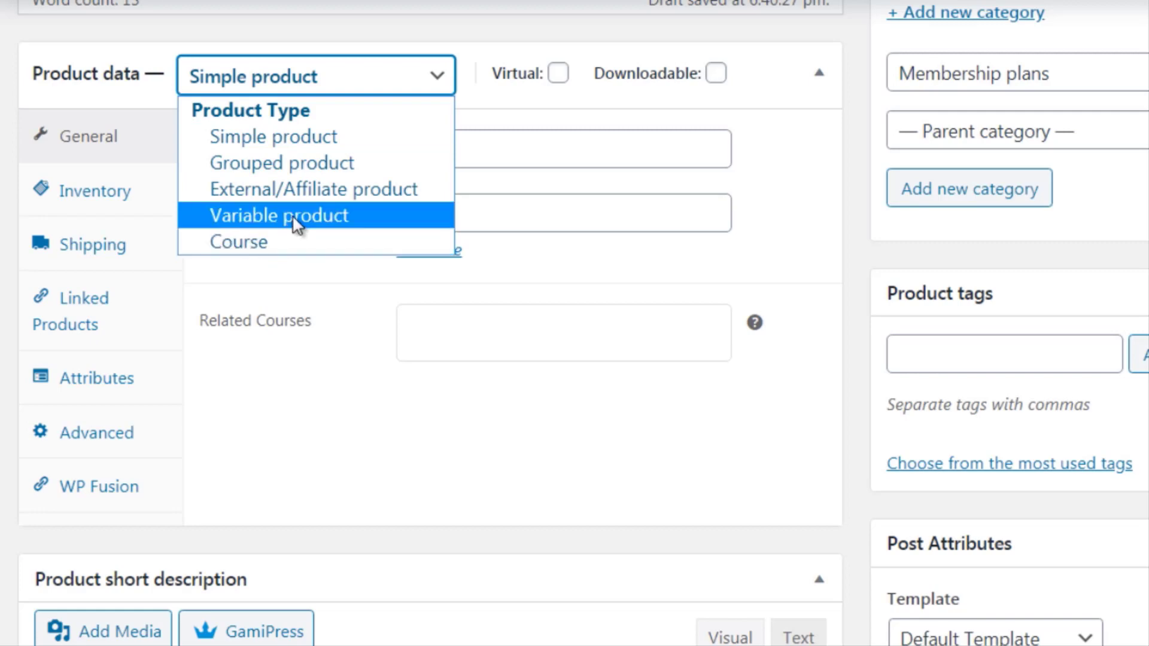
{"action": "left_click", "coordinate": [308, 137]}
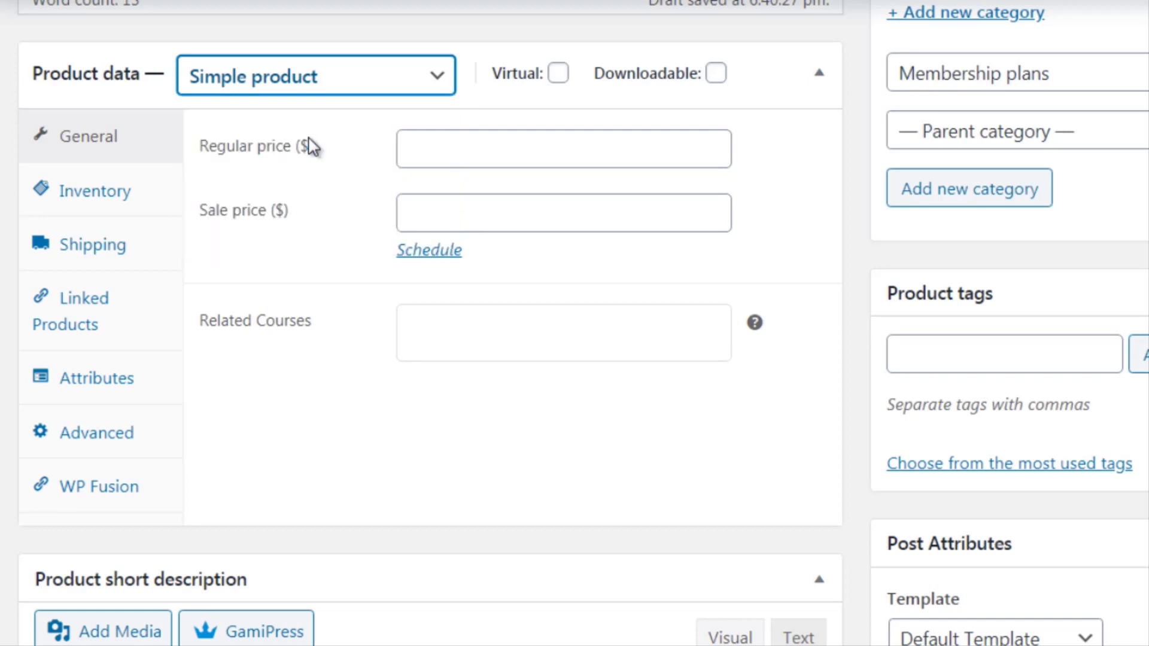
{"action": "left_click", "coordinate": [558, 73]}
- Set the product's regular price to $197 and its sale price to $97
{"action": "left_click", "coordinate": [434, 146]}
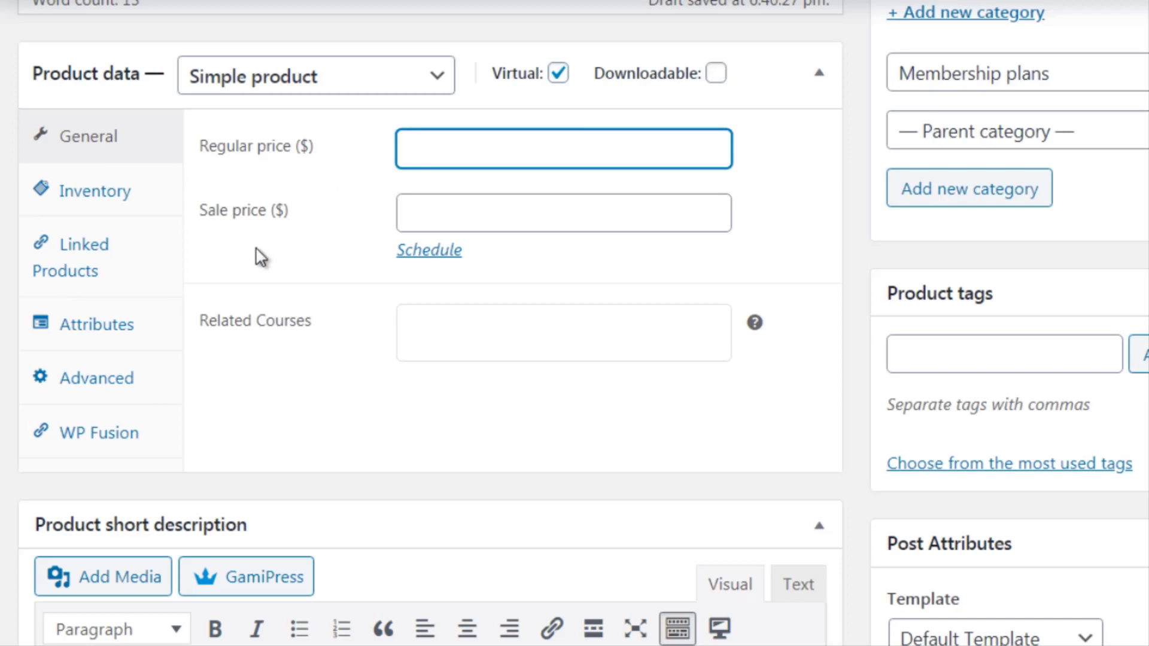
{"action": "type", "text": "$"}
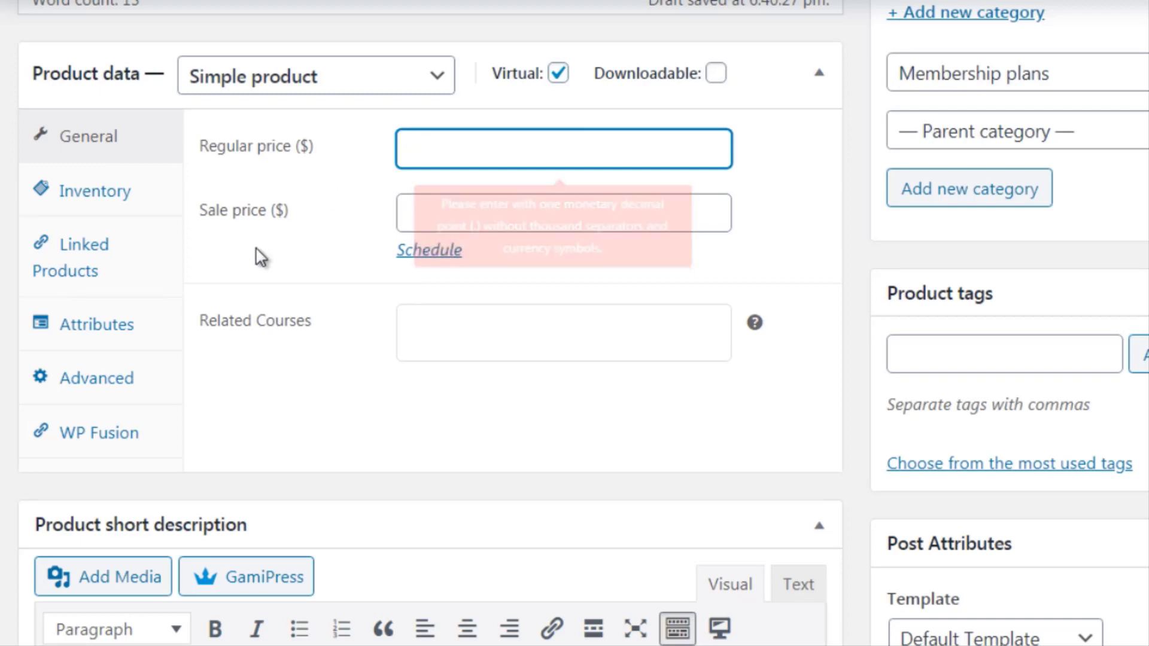
{"action": "type", "text": "197"}
{"action": "key", "text": "Tab"}
{"action": "type", "text": "97"}
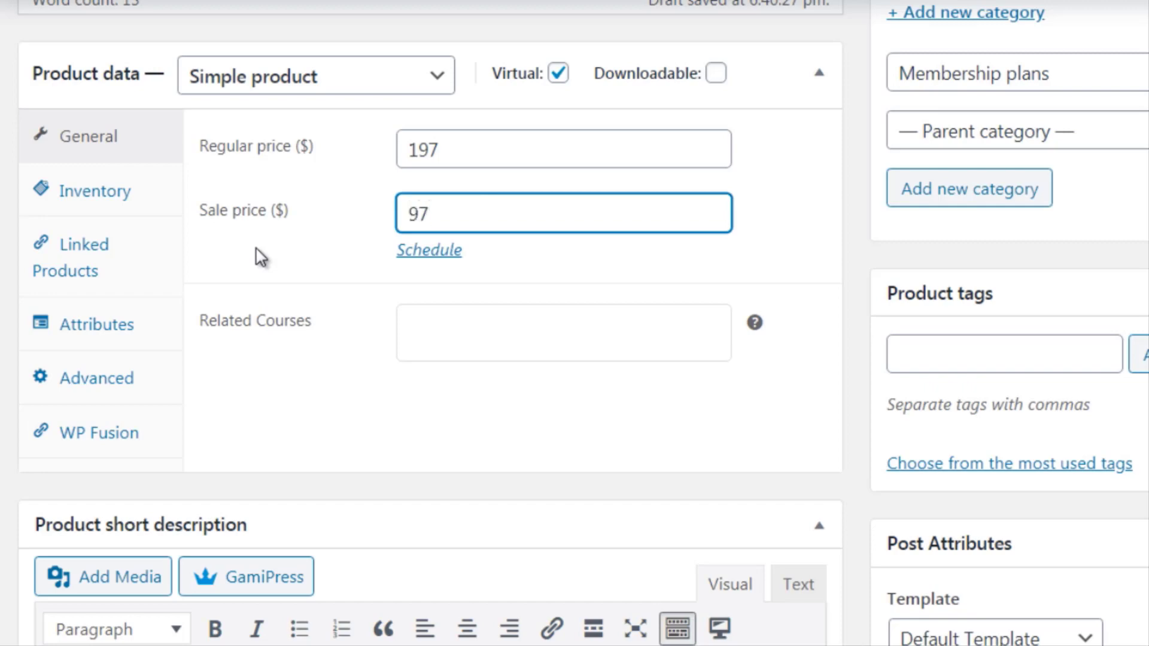
{"action": "left_click", "coordinate": [192, 216]}
{"action": "mouse_move", "coordinate": [653, 84]}
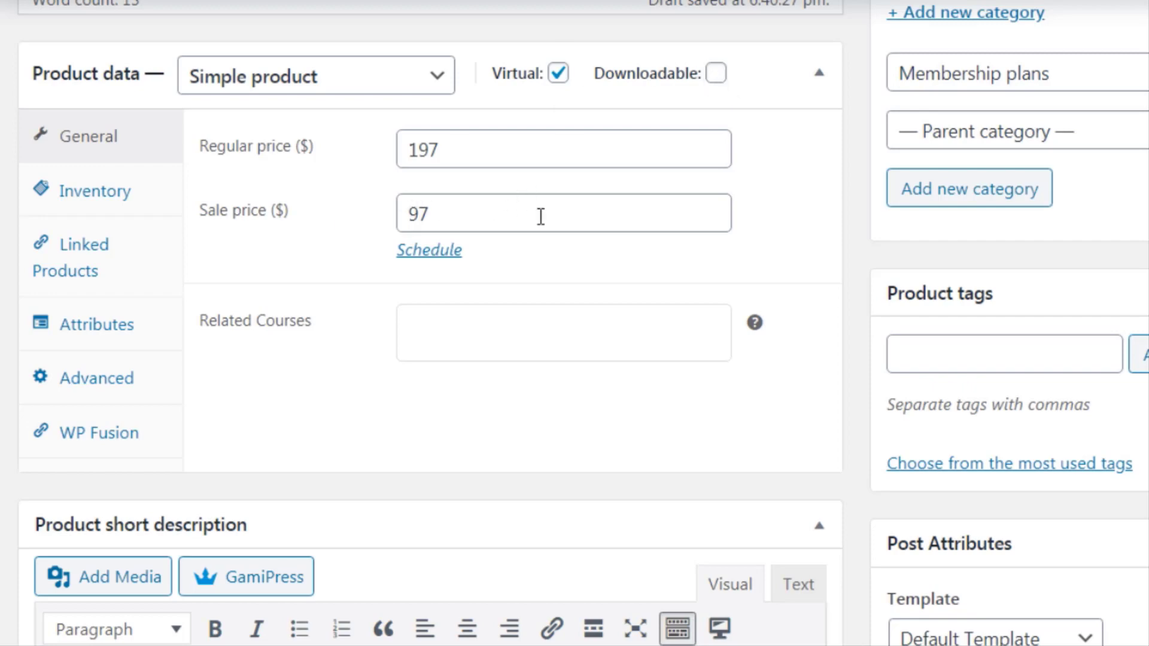
{"action": "left_click_drag", "start_coordinate": [443, 216], "coordinate": [399, 215]}
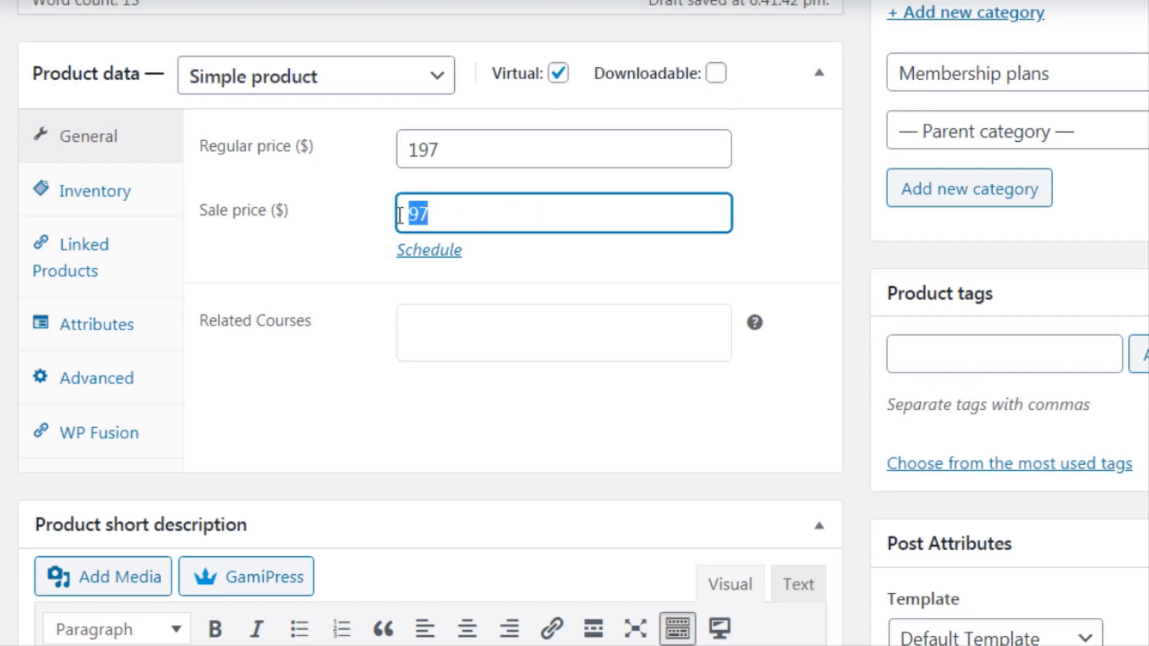
{"action": "left_click", "coordinate": [447, 153]}
{"action": "left_click_drag", "start_coordinate": [443, 155], "coordinate": [386, 170]}
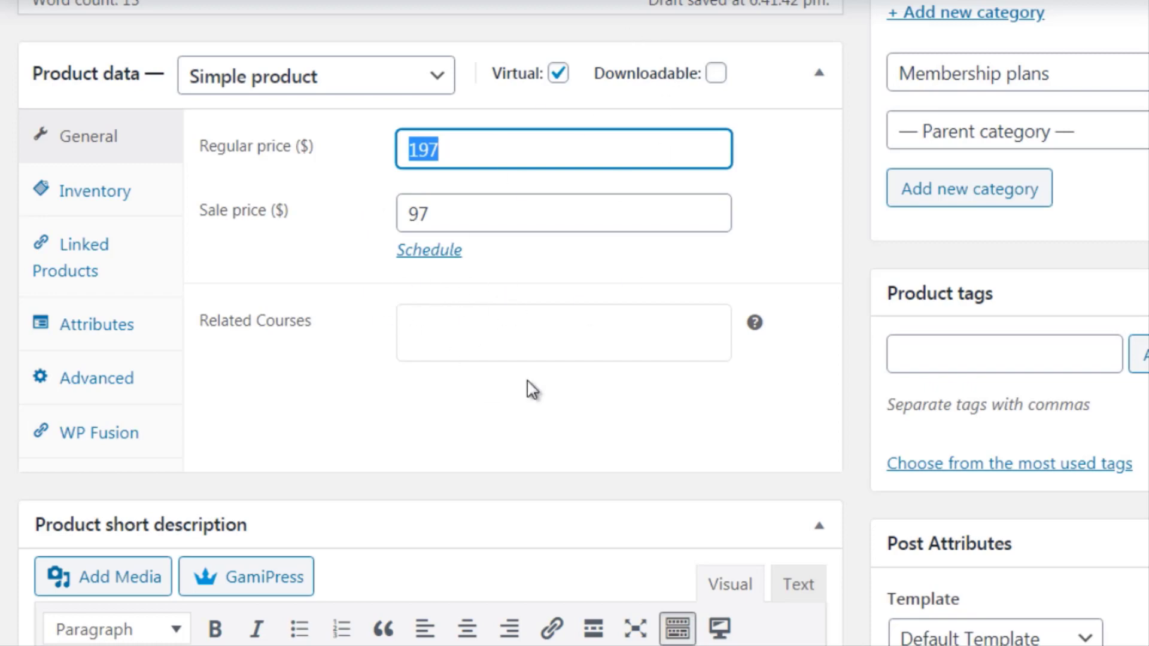
{"action": "left_click", "coordinate": [861, 214]}
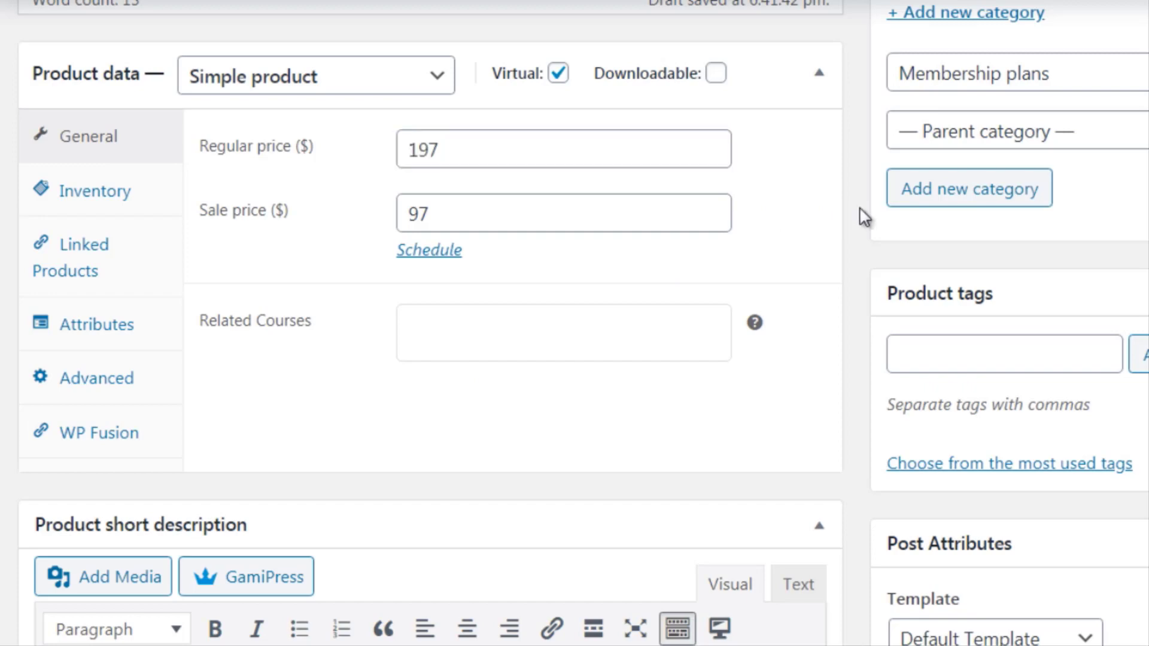
- Review the product's inventory, linked products, attributes and advanced settings, including the purchase note
{"action": "left_click", "coordinate": [147, 205]}
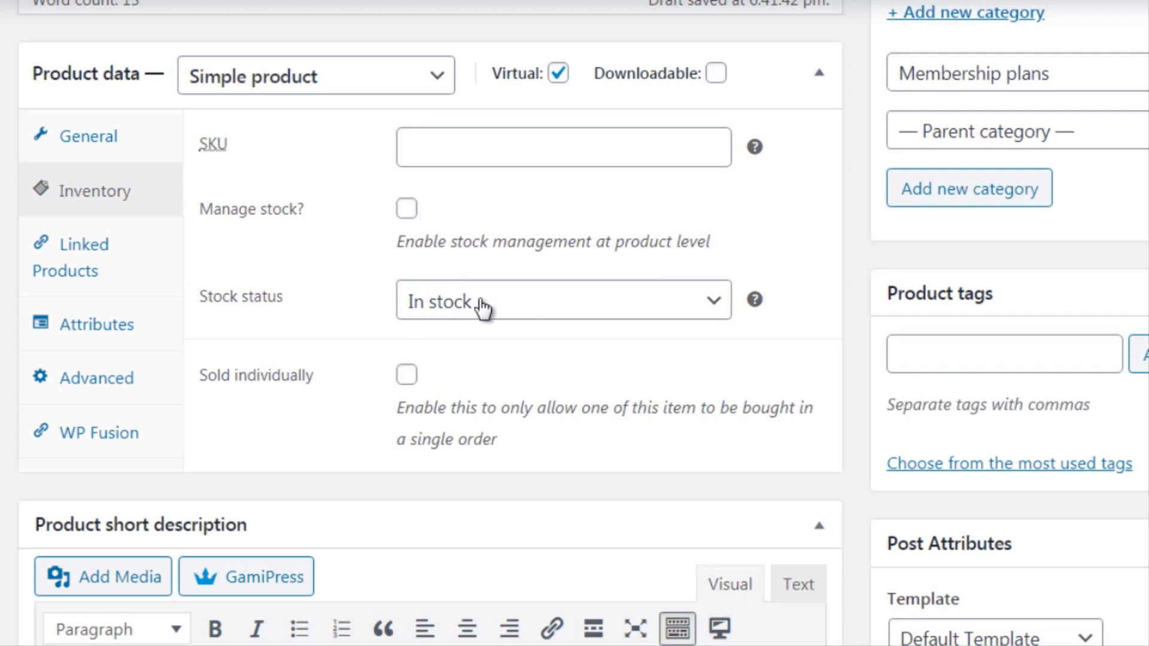
{"action": "left_click", "coordinate": [124, 272]}
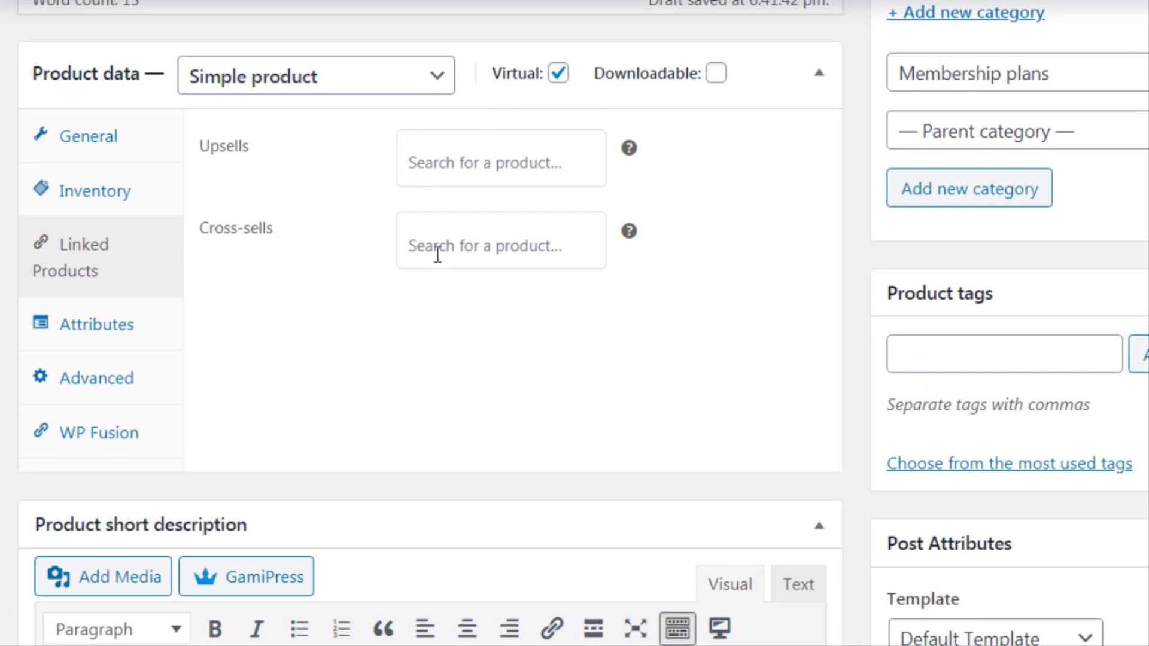
{"action": "left_click", "coordinate": [161, 335]}
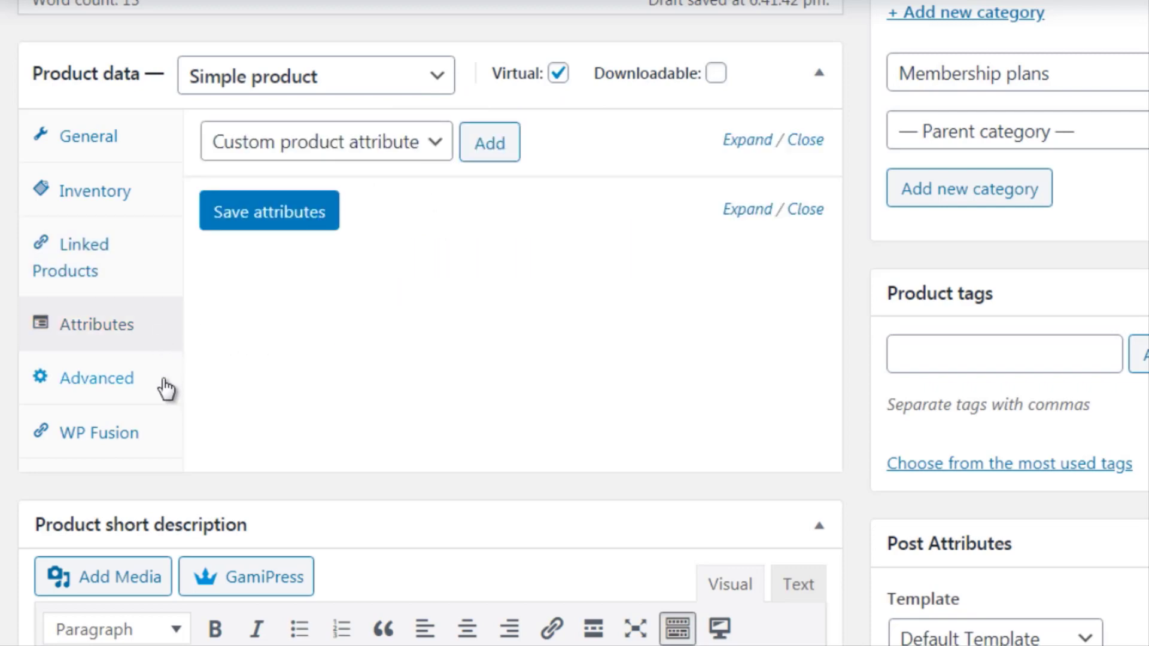
{"action": "left_click", "coordinate": [166, 390]}
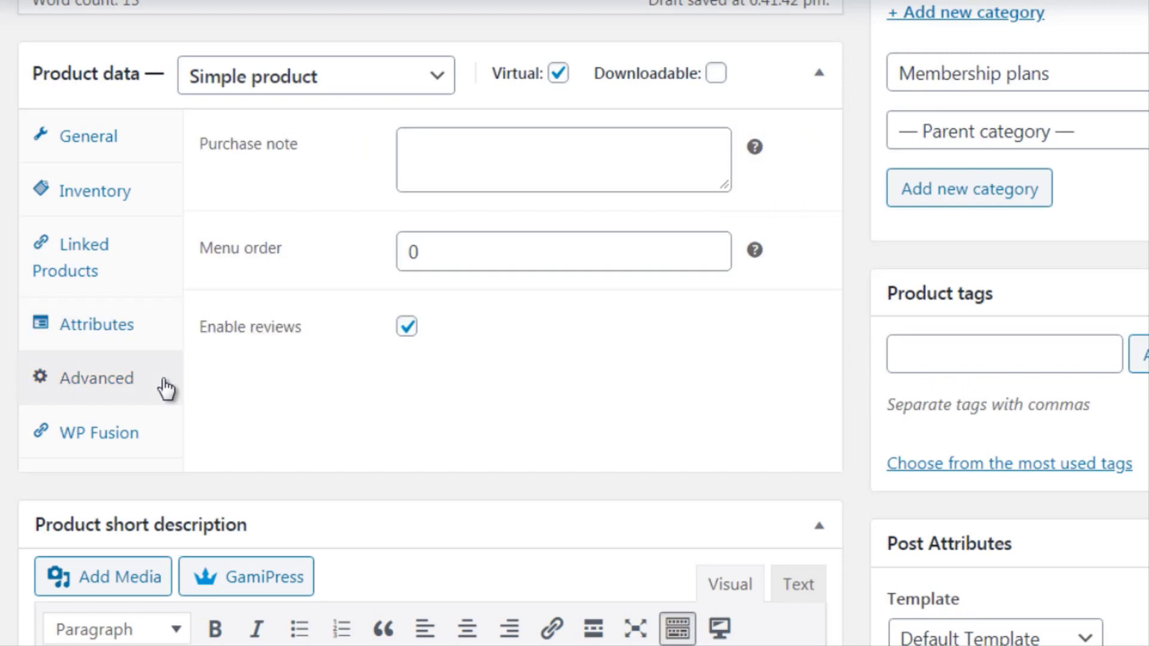
{"action": "left_click", "coordinate": [458, 162]}
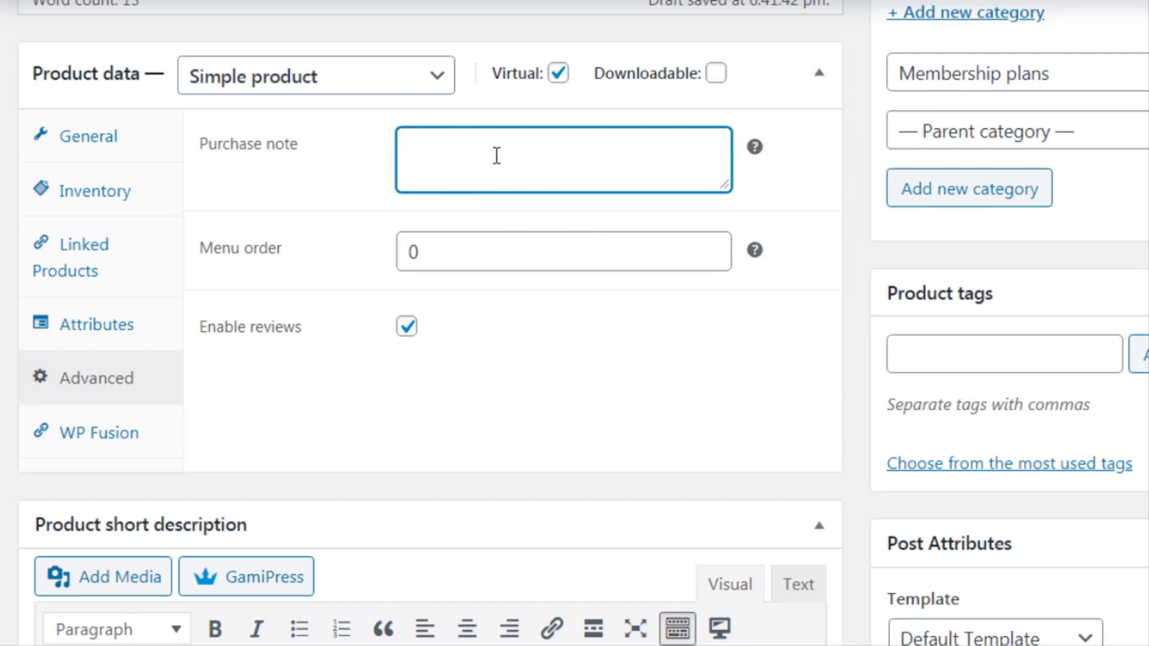
- Copy the full product description text into the product short description
{"action": "scroll", "coordinate": [802, 82], "scroll_direction": "up", "scroll_amount": 5}
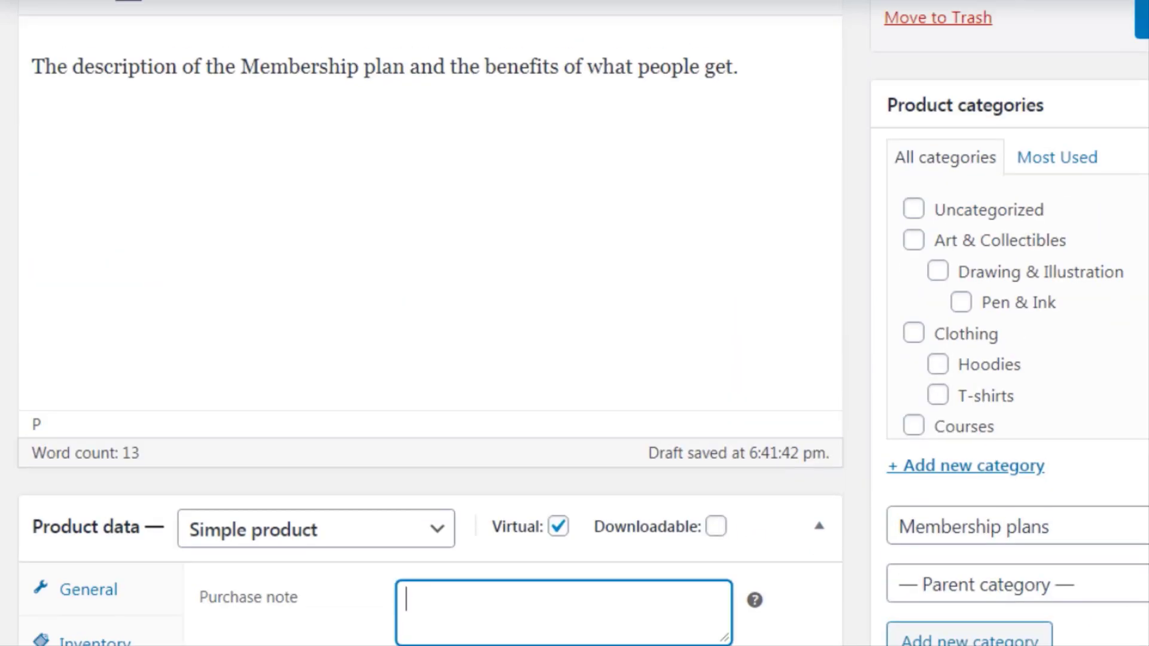
{"action": "left_click", "coordinate": [783, 82]}
{"action": "key", "text": "ctrl+a"}
{"action": "key", "text": "ctrl+c"}
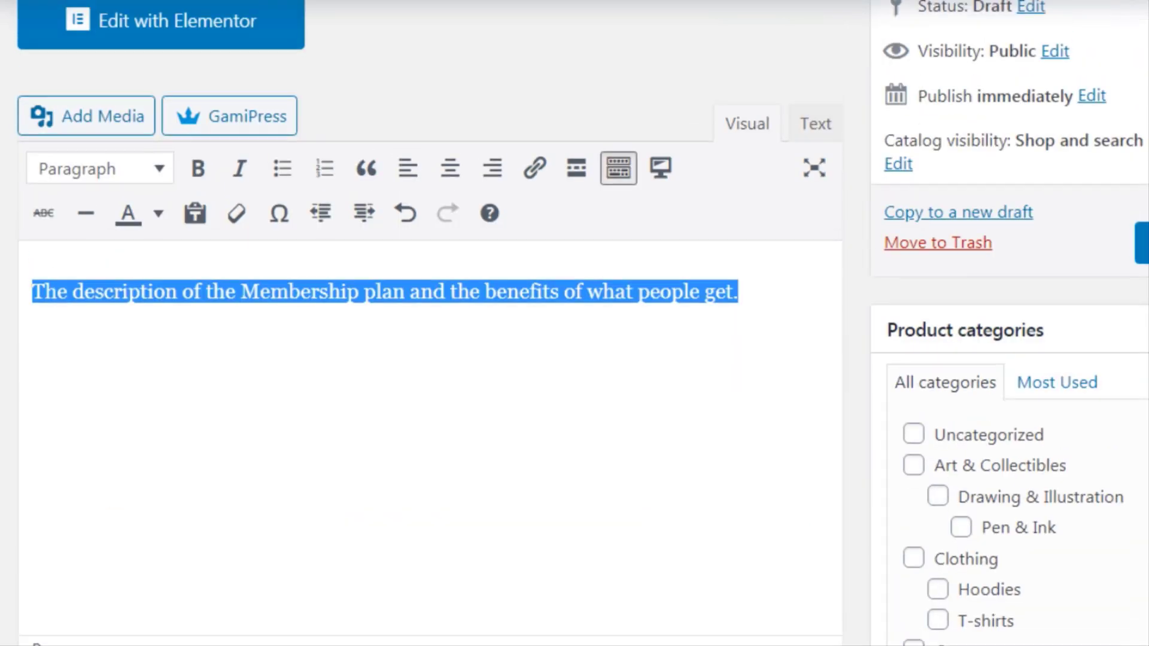
{"action": "scroll", "coordinate": [419, 323], "scroll_direction": "down", "scroll_amount": 15}
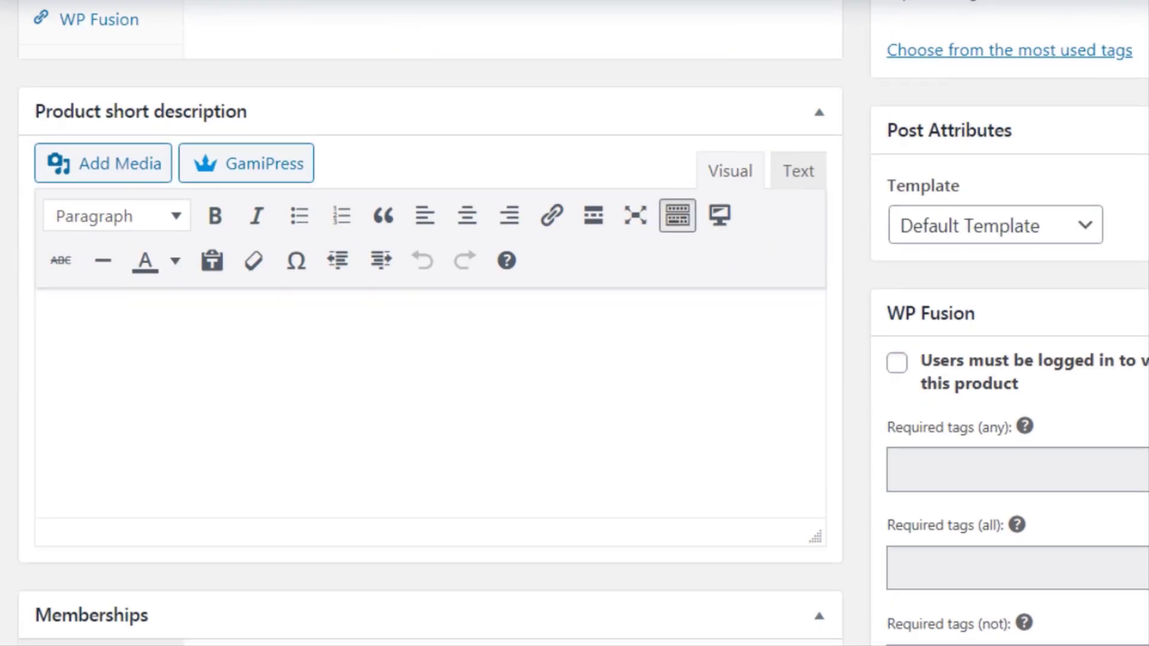
{"action": "scroll", "coordinate": [591, 354], "scroll_direction": "down", "scroll_amount": 1}
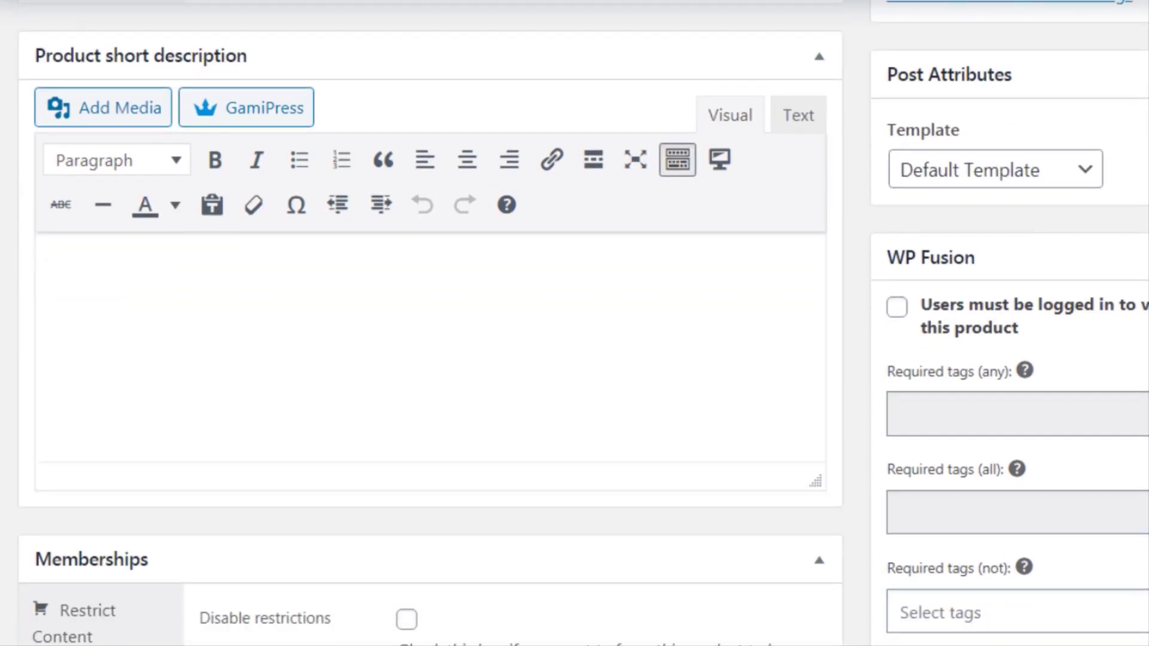
{"action": "key", "text": "ctrl+v"}
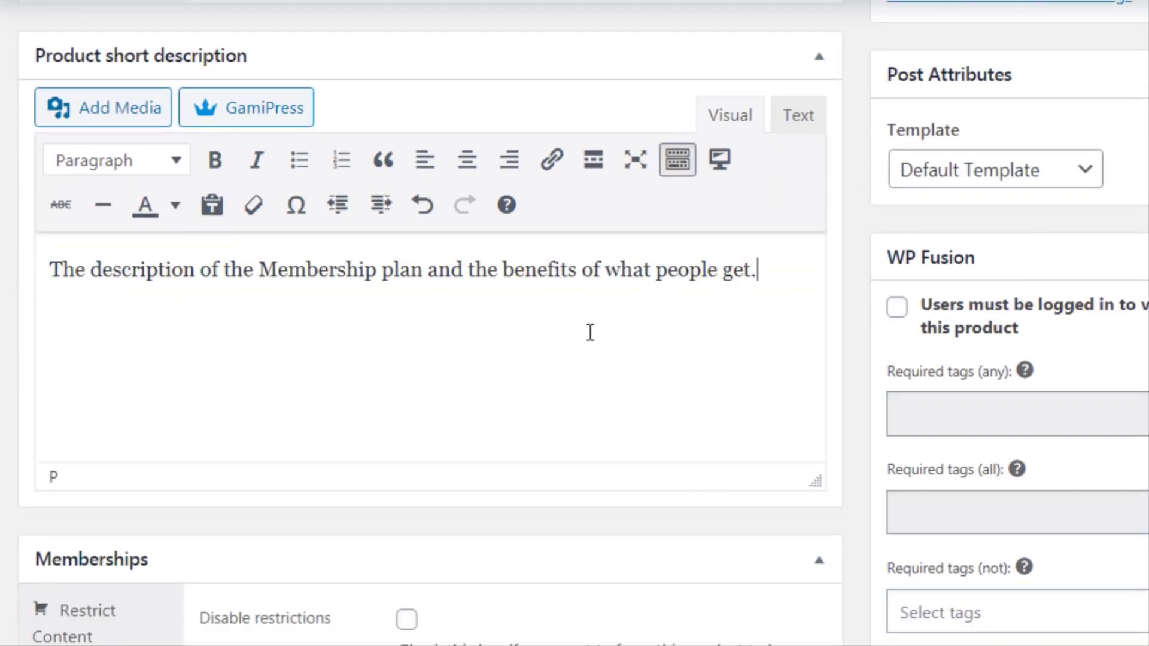
- Add a membership restriction rule to the product for the plan "Premium - $97 one time fee (all access pass)" so only members can purchase
{"action": "scroll", "coordinate": [590, 332], "scroll_direction": "down", "scroll_amount": 1}
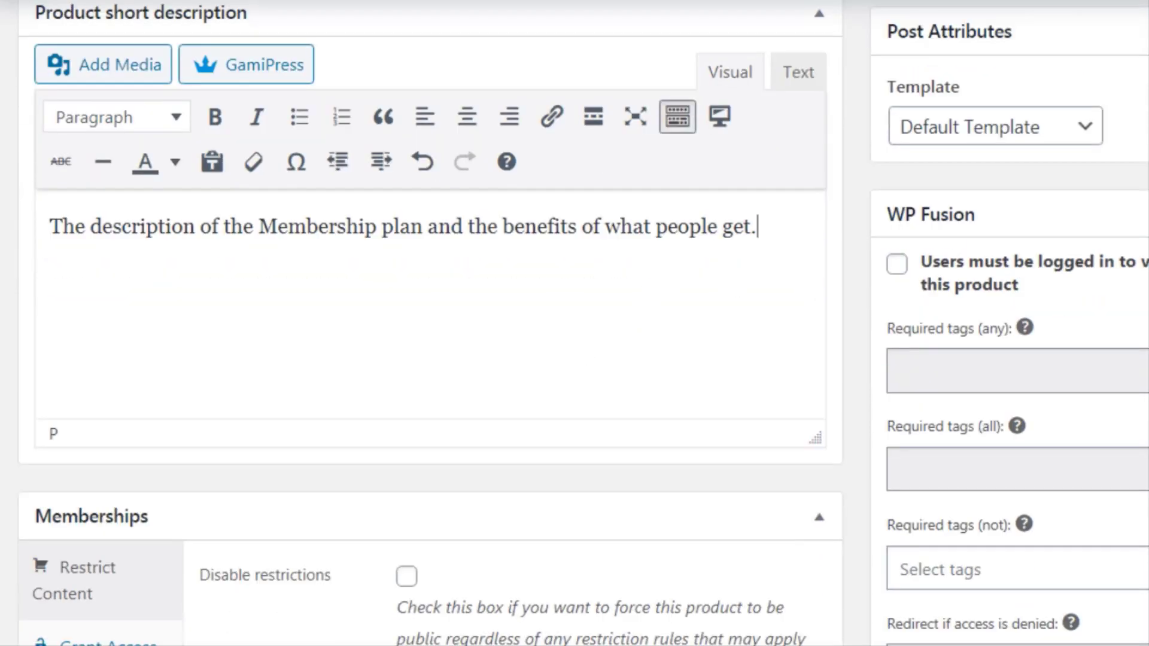
{"action": "scroll", "coordinate": [975, 326], "scroll_direction": "down", "scroll_amount": 4}
{"action": "scroll", "coordinate": [976, 326], "scroll_direction": "up", "scroll_amount": 4}
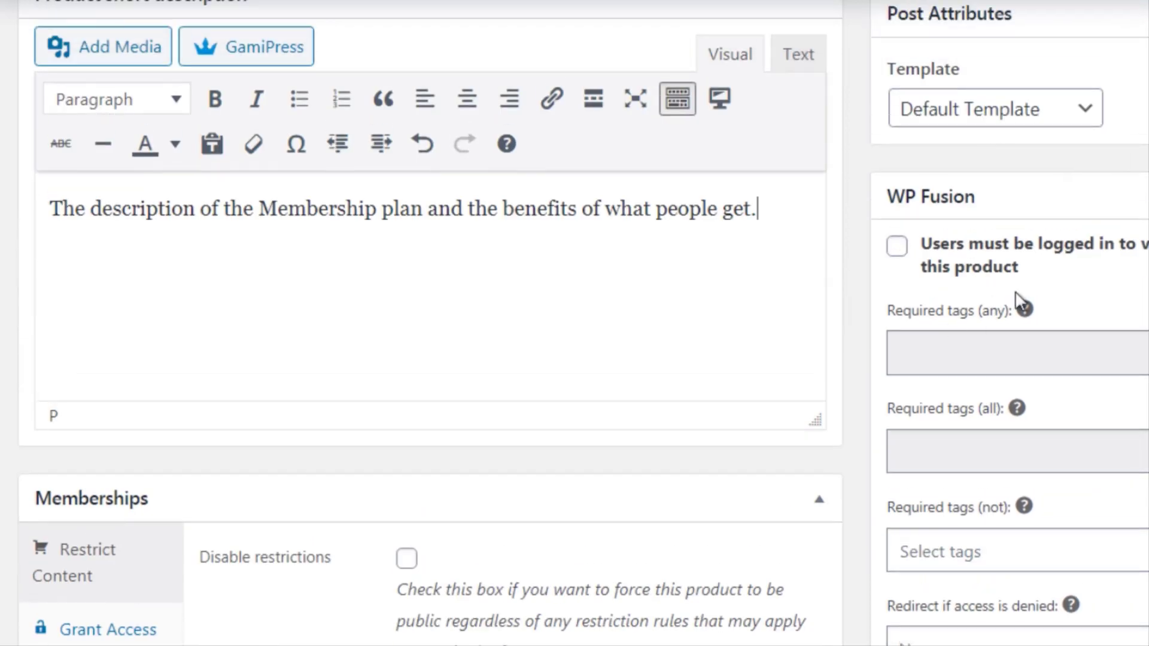
{"action": "scroll", "coordinate": [574, 323], "scroll_direction": "down", "scroll_amount": 5}
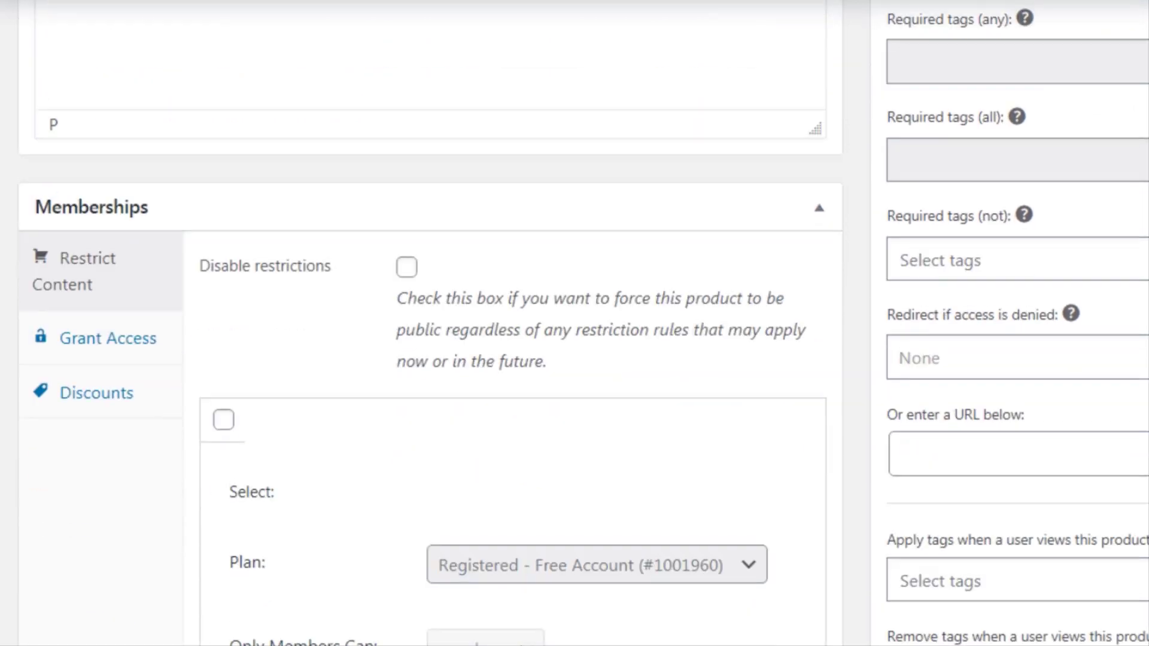
{"action": "scroll", "coordinate": [402, 128], "scroll_direction": "down", "scroll_amount": 2}
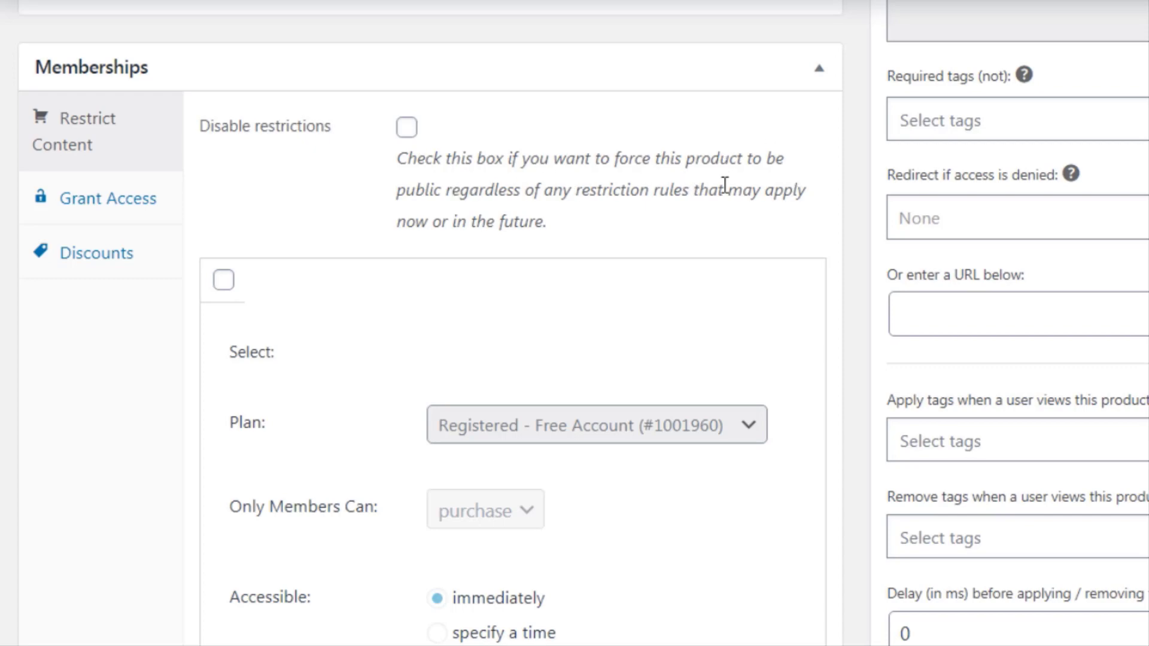
{"action": "scroll", "coordinate": [854, 208], "scroll_direction": "down", "scroll_amount": 3}
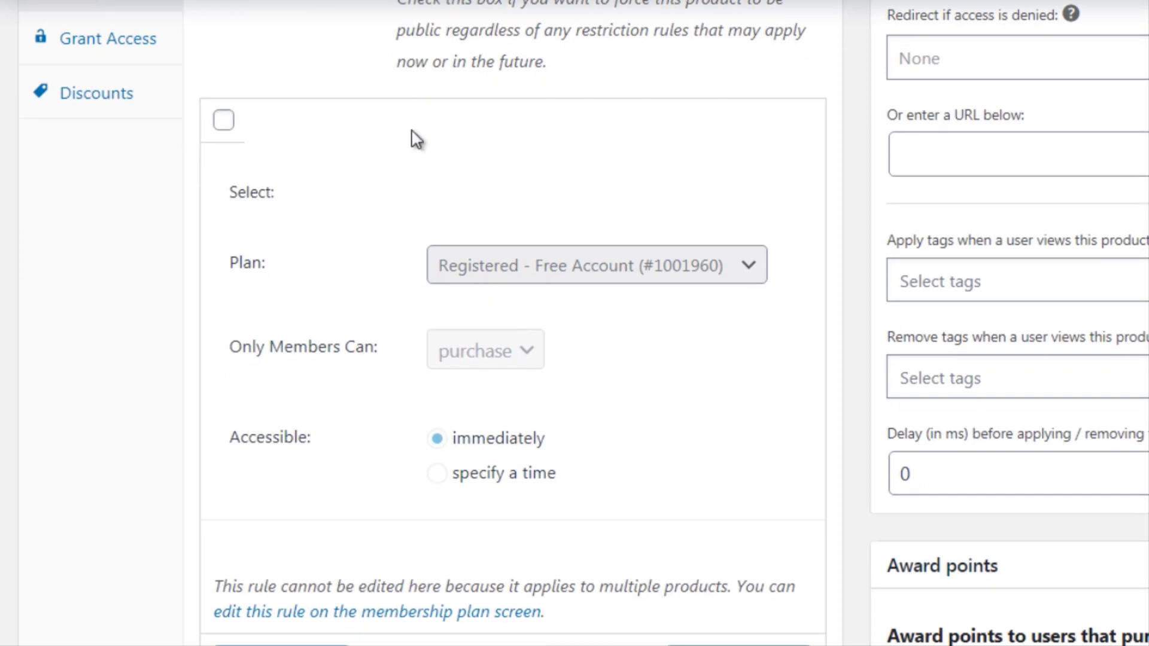
{"action": "left_click", "coordinate": [223, 120]}
{"action": "left_click", "coordinate": [602, 257]}
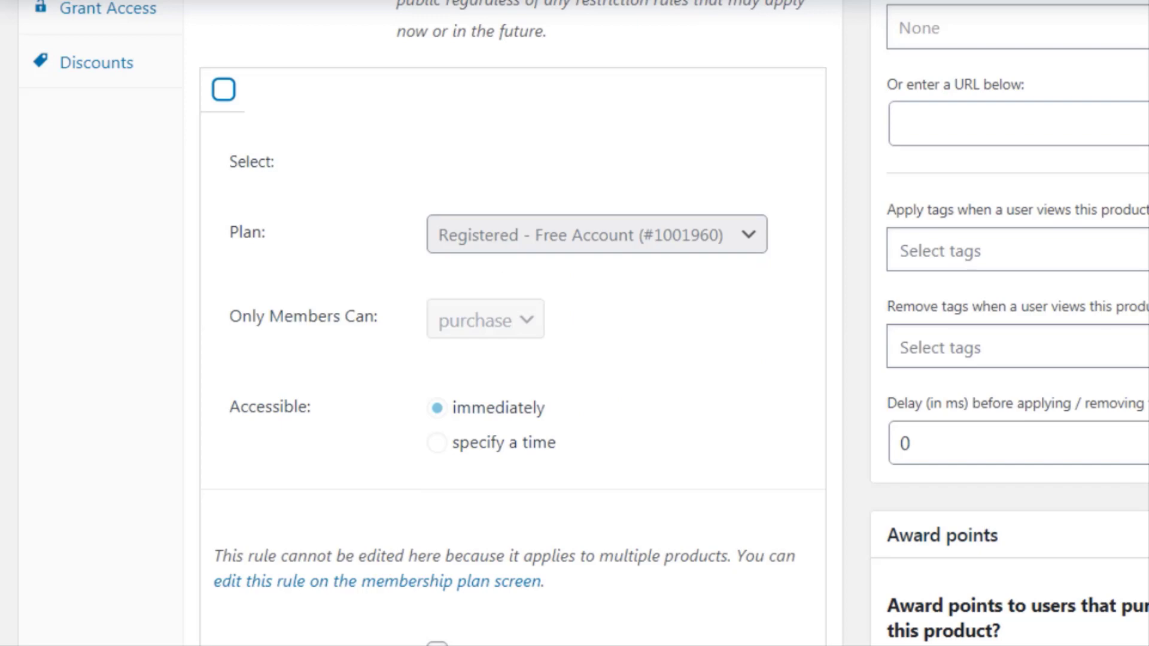
{"action": "scroll", "coordinate": [574, 324], "scroll_direction": "down", "scroll_amount": 5}
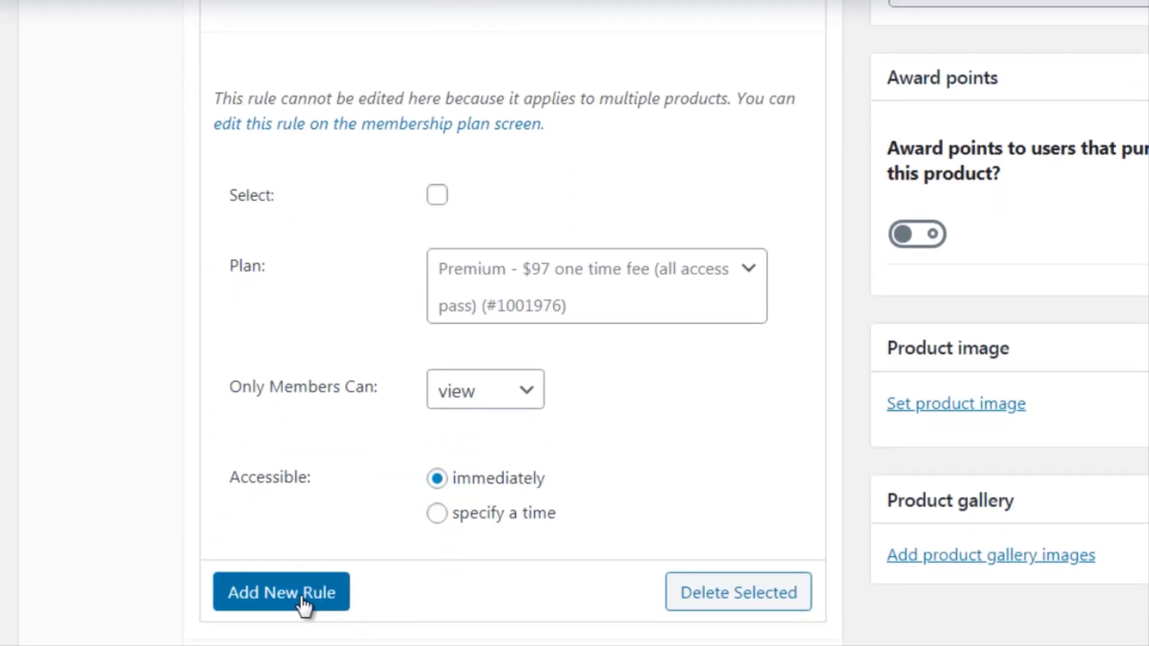
{"action": "left_click", "coordinate": [436, 195]}
{"action": "left_click", "coordinate": [526, 303]}
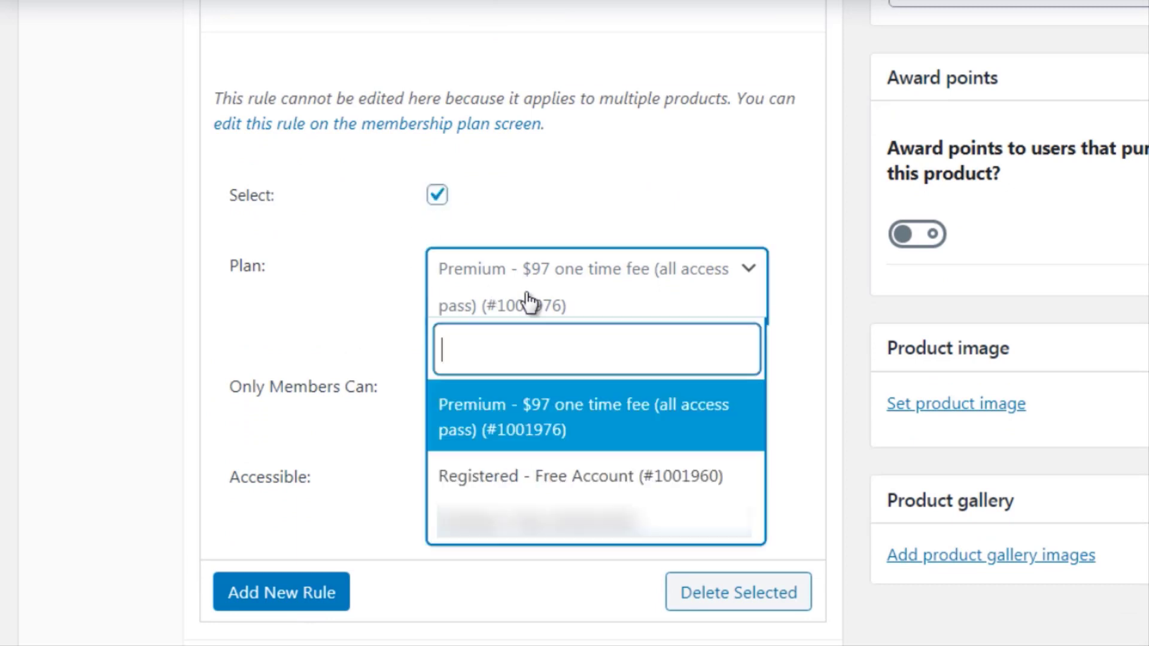
{"action": "left_click", "coordinate": [528, 408]}
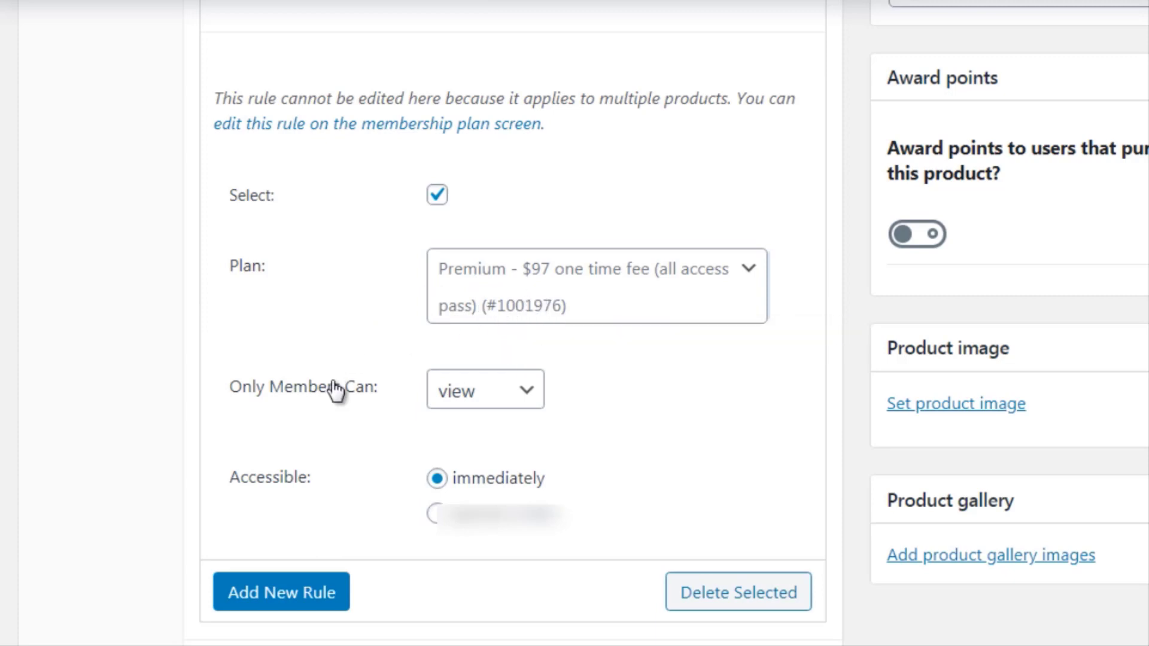
{"action": "left_click", "coordinate": [467, 402]}
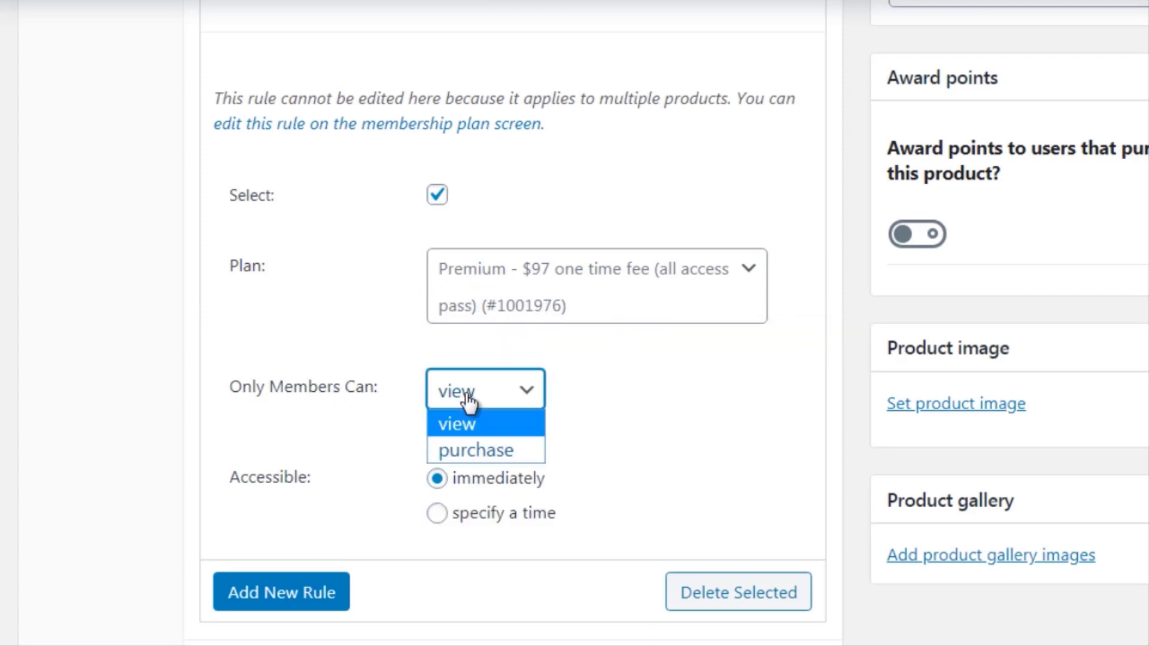
{"action": "left_click", "coordinate": [473, 449]}
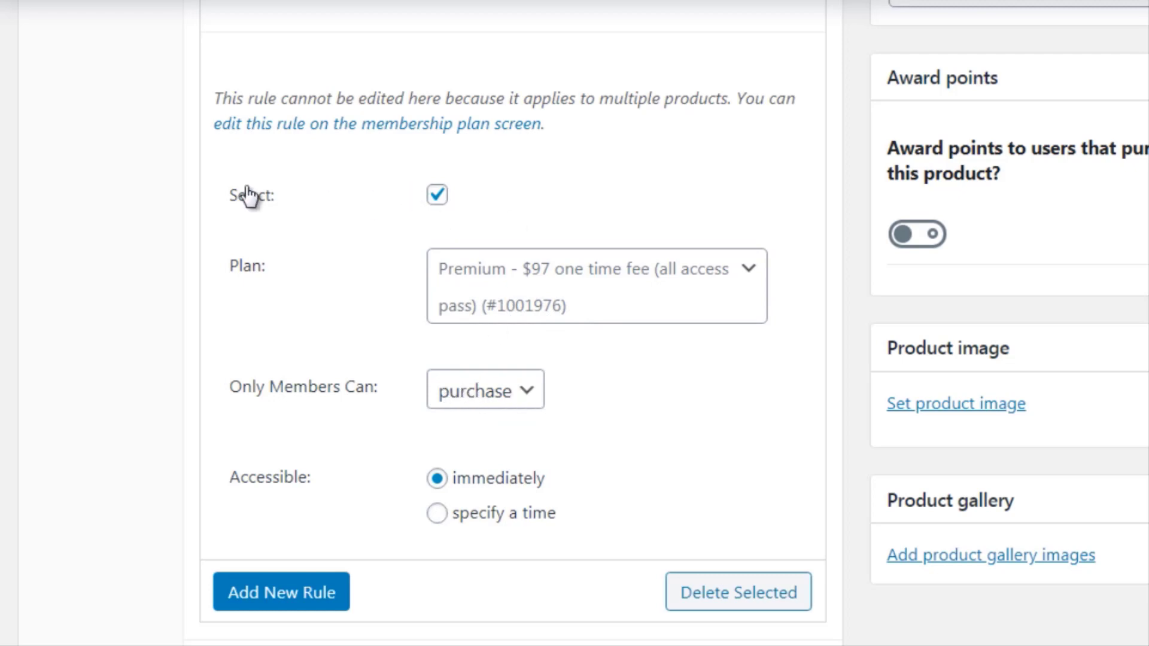
- Change the product's membership restriction rule so that only members can view the product
{"action": "left_click", "coordinate": [494, 393]}
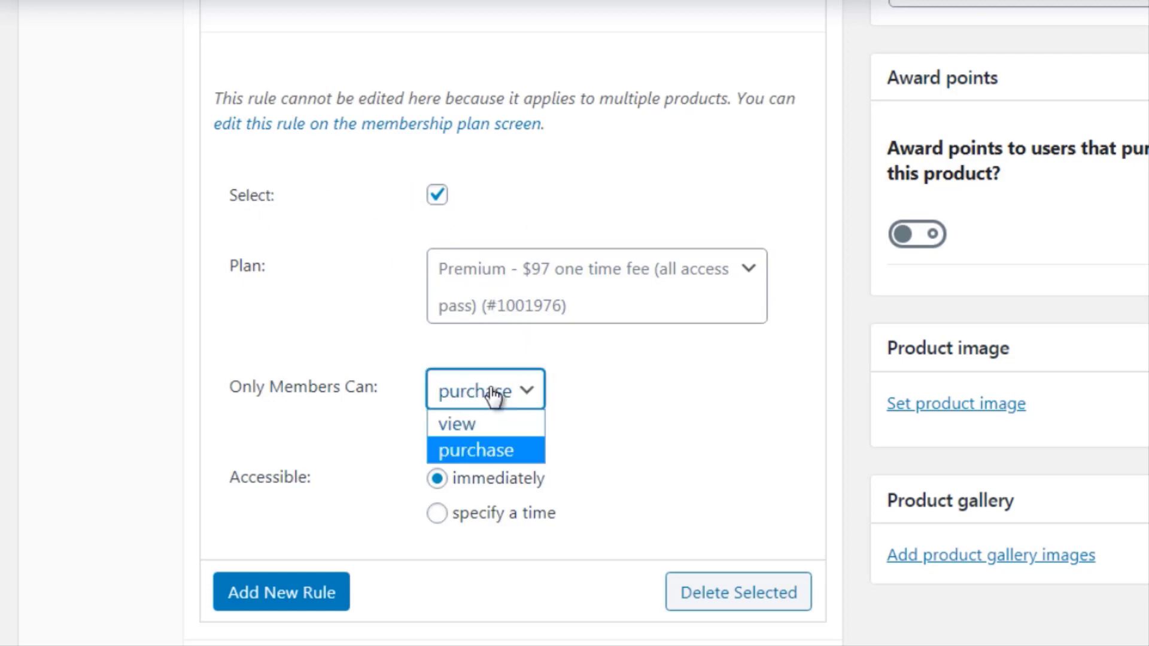
{"action": "left_click", "coordinate": [489, 425]}
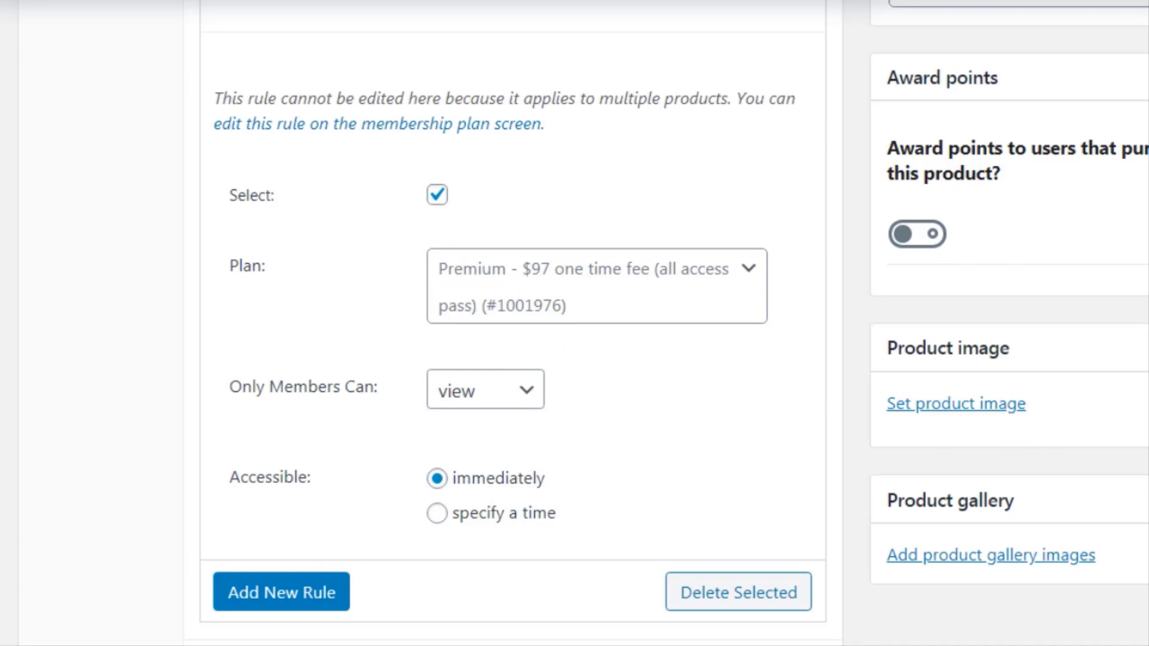
{"action": "scroll", "coordinate": [515, 323], "scroll_direction": "up", "scroll_amount": 10}
{"action": "scroll", "coordinate": [514, 323], "scroll_direction": "down", "scroll_amount": 14}
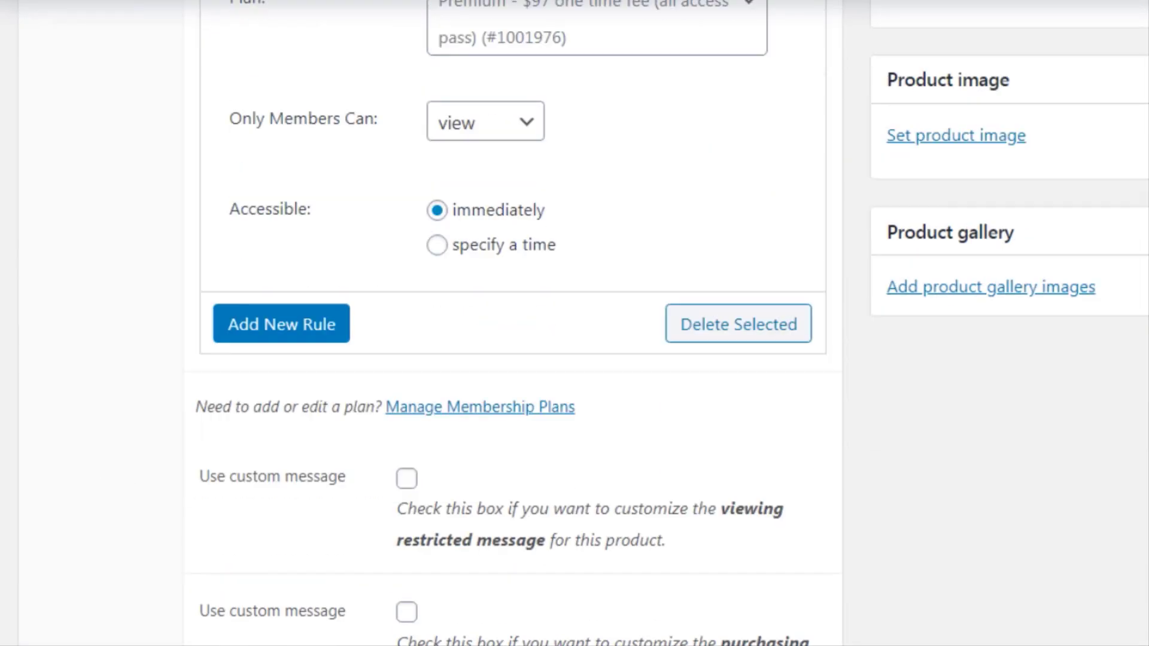
- Examine the custom message option for the product's viewing restriction and leave it turned off
{"action": "scroll", "coordinate": [515, 323], "scroll_direction": "down", "scroll_amount": 4}
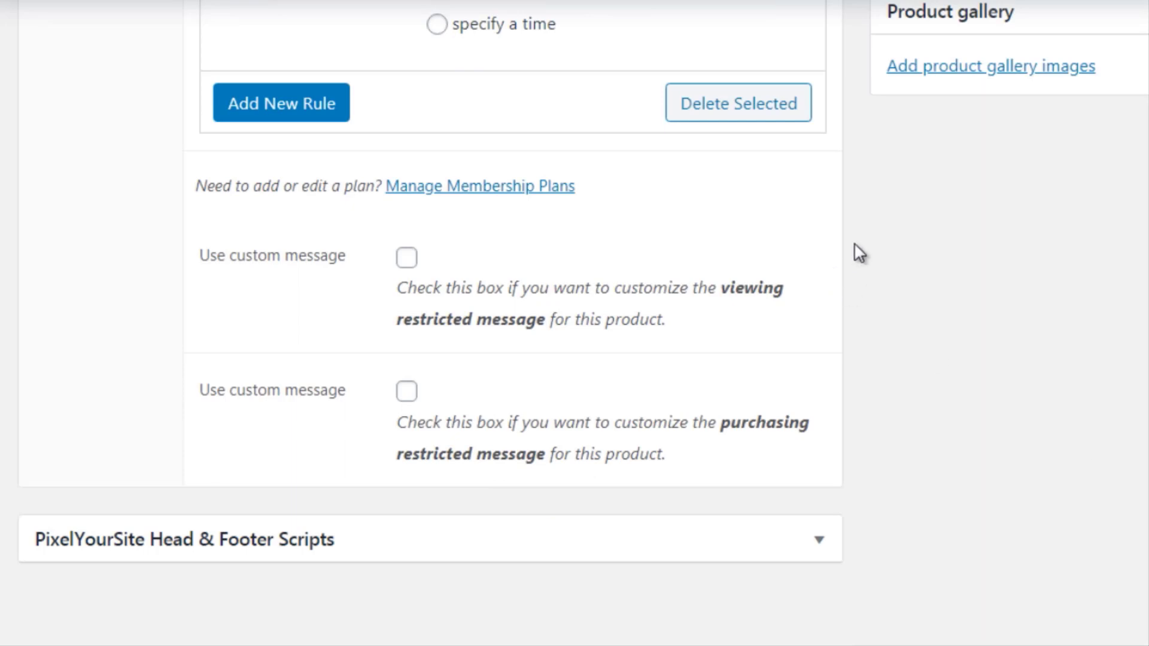
{"action": "left_click", "coordinate": [407, 259]}
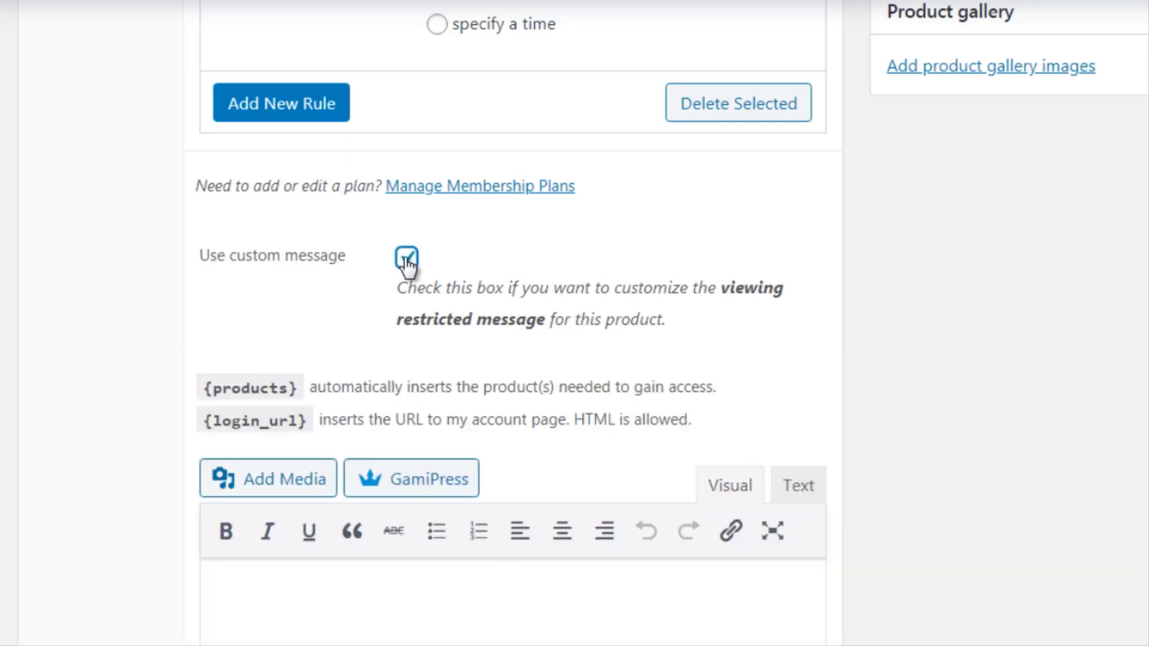
{"action": "left_click", "coordinate": [405, 258]}
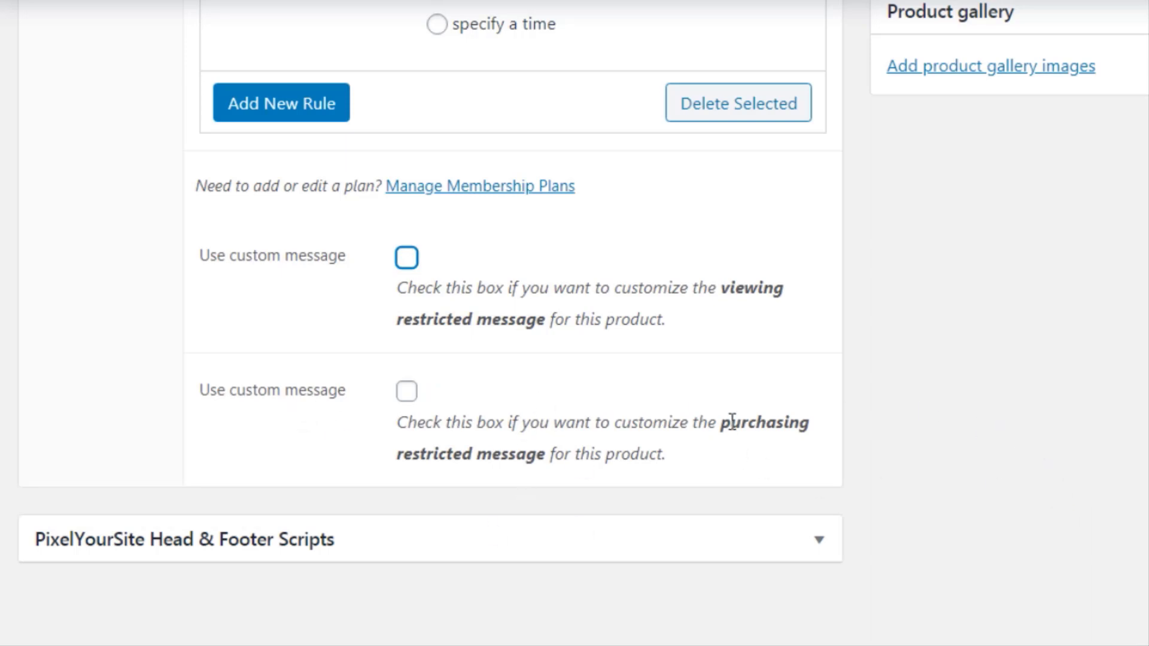
- Publish the membership product
{"action": "scroll", "coordinate": [952, 559], "scroll_direction": "up", "scroll_amount": 1}
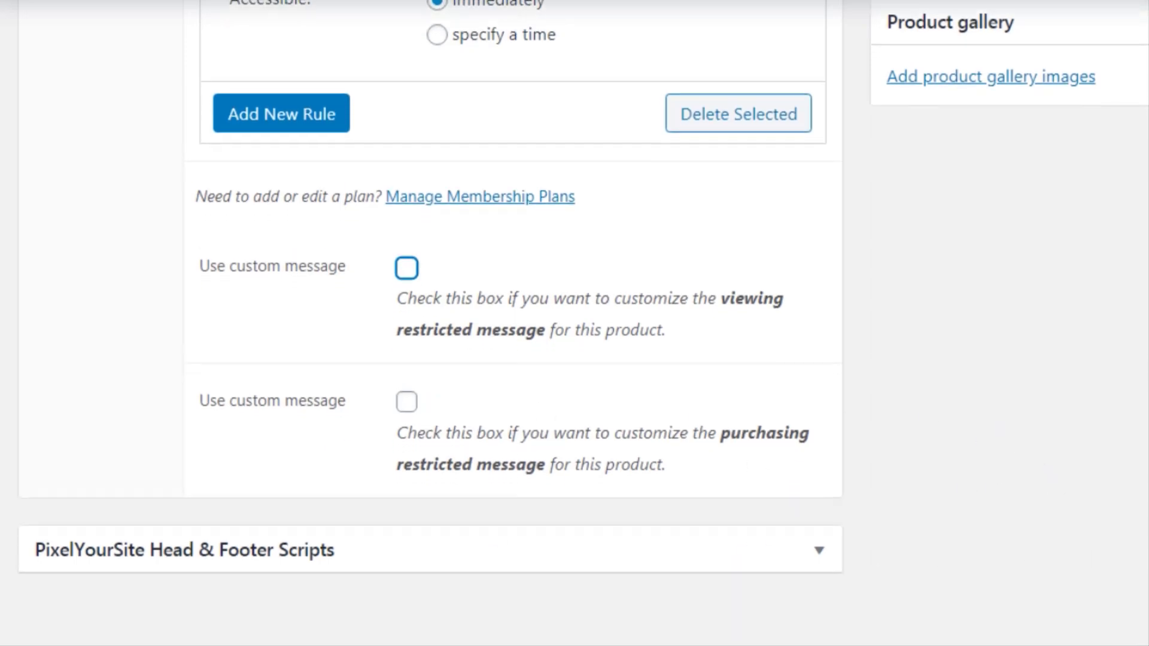
{"action": "scroll", "coordinate": [277, 567], "scroll_direction": "up", "scroll_amount": 1}
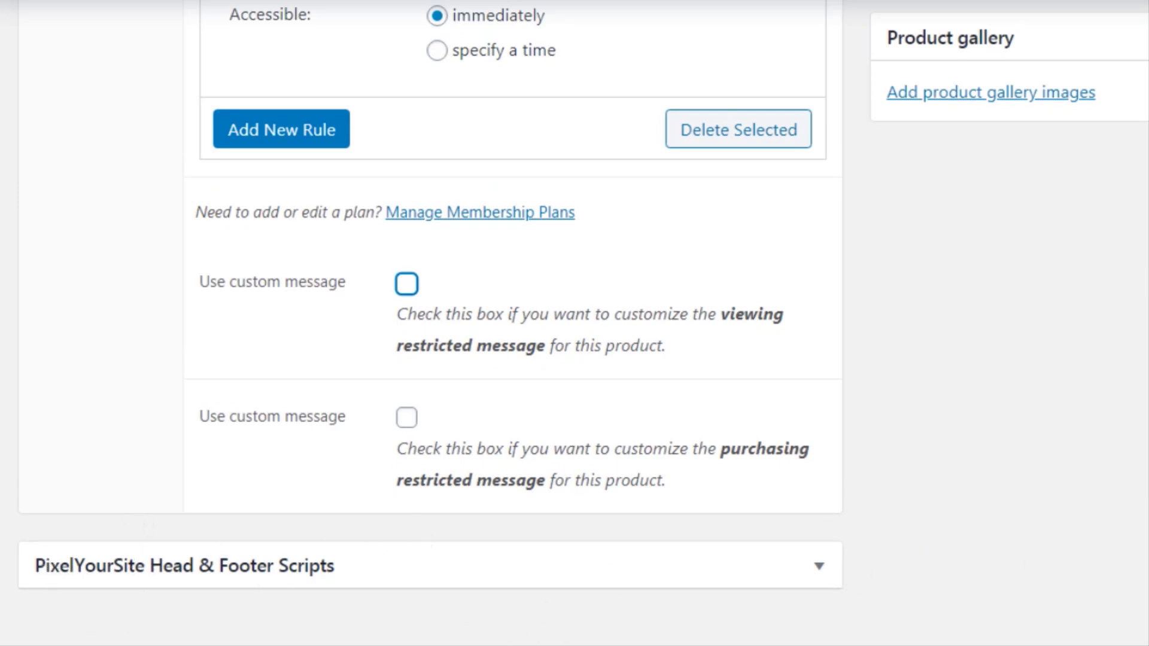
{"action": "scroll", "coordinate": [574, 323], "scroll_direction": "up", "scroll_amount": 10}
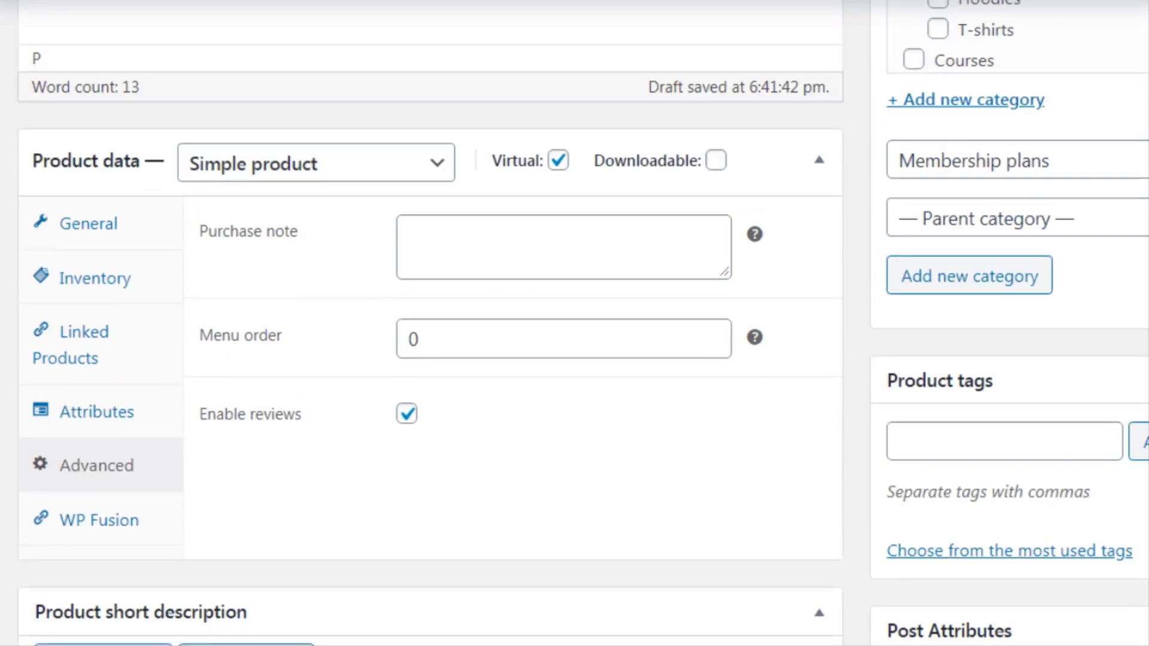
{"action": "scroll", "coordinate": [430, 323], "scroll_direction": "up", "scroll_amount": 7}
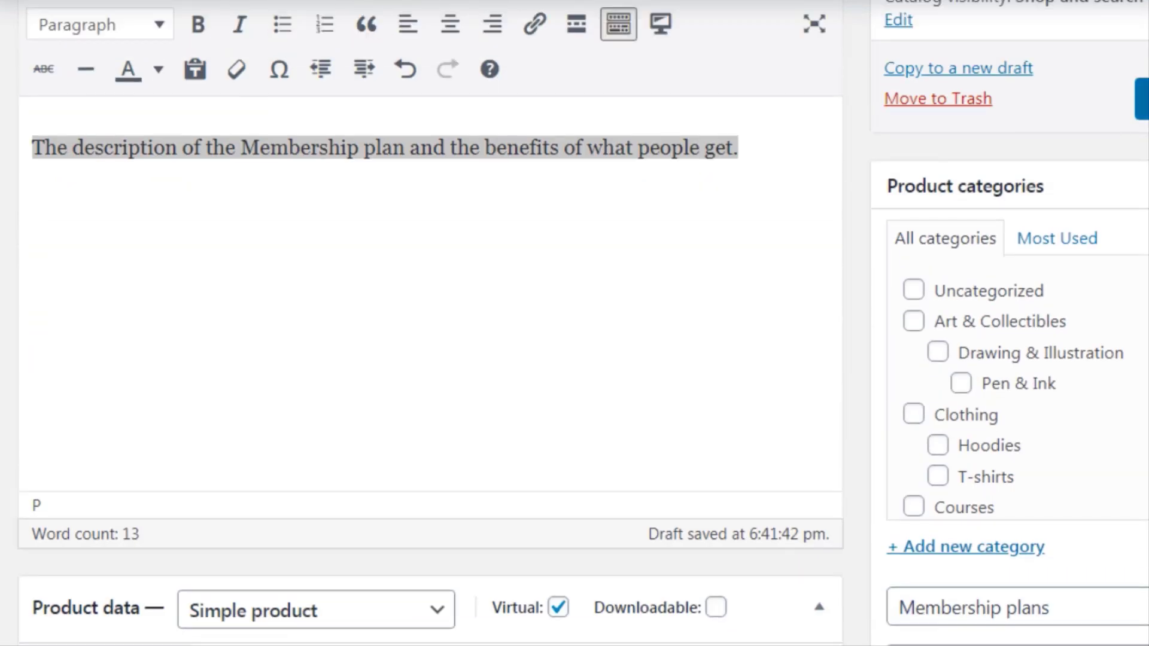
{"action": "left_click", "coordinate": [1142, 99]}
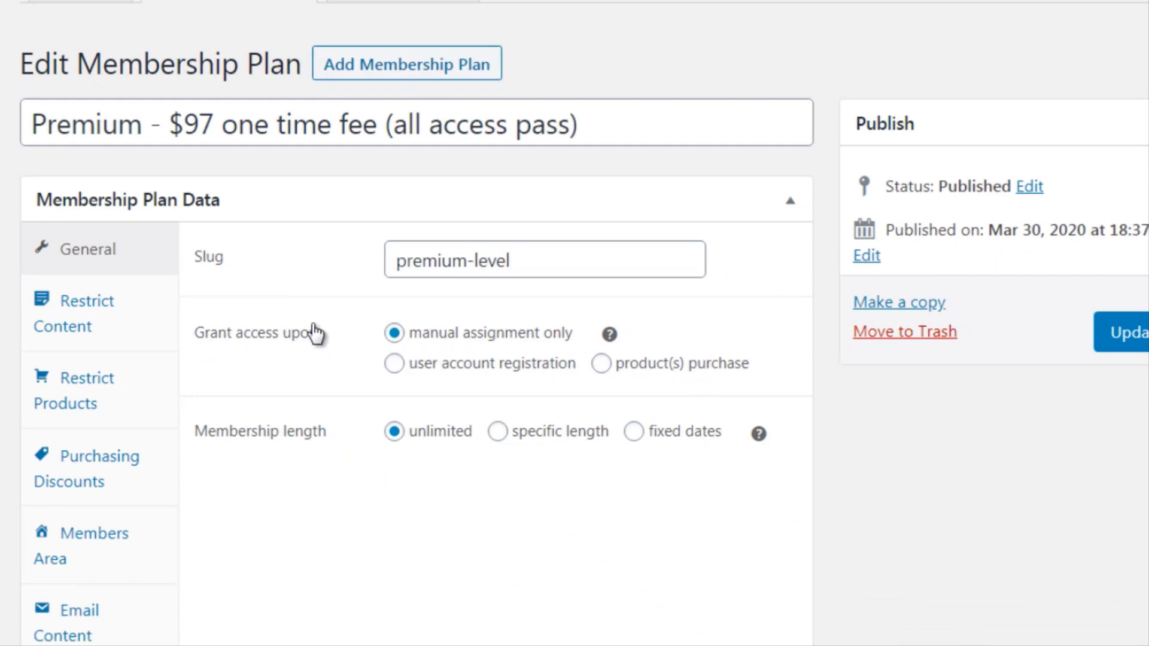
- Grant the plan's access upon purchase of the product "Premium - $97 one time fee (all access pass)" and save the plan
{"action": "left_click", "coordinate": [601, 363]}
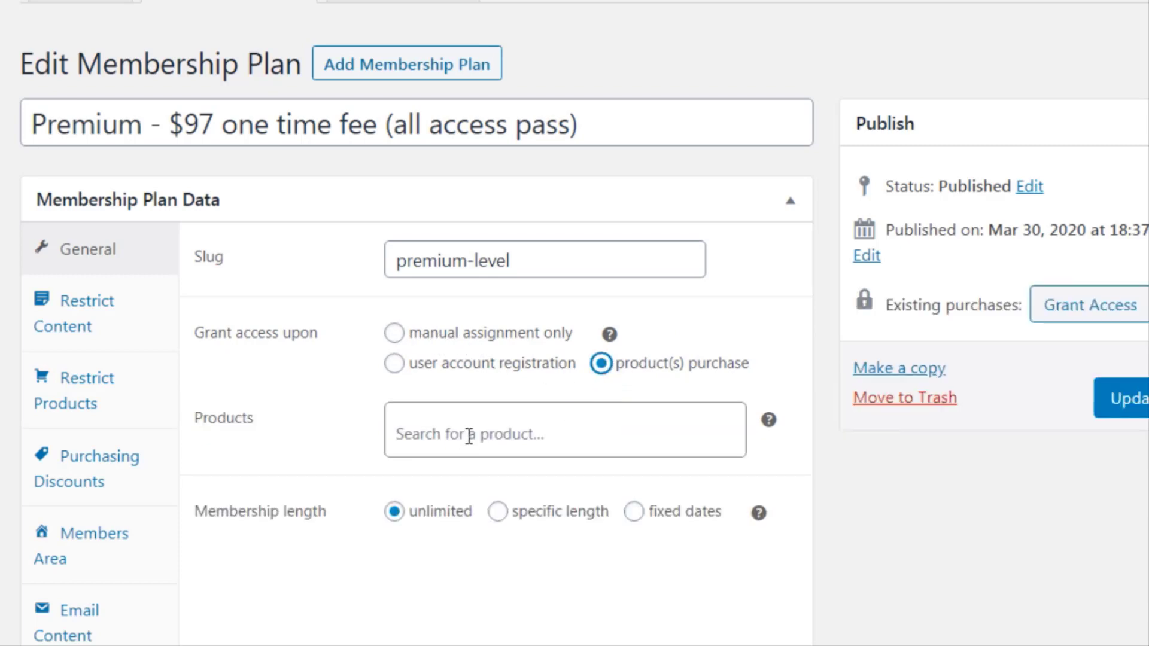
{"action": "double_click", "coordinate": [33, 103]}
{"action": "key", "text": "ctrl+c"}
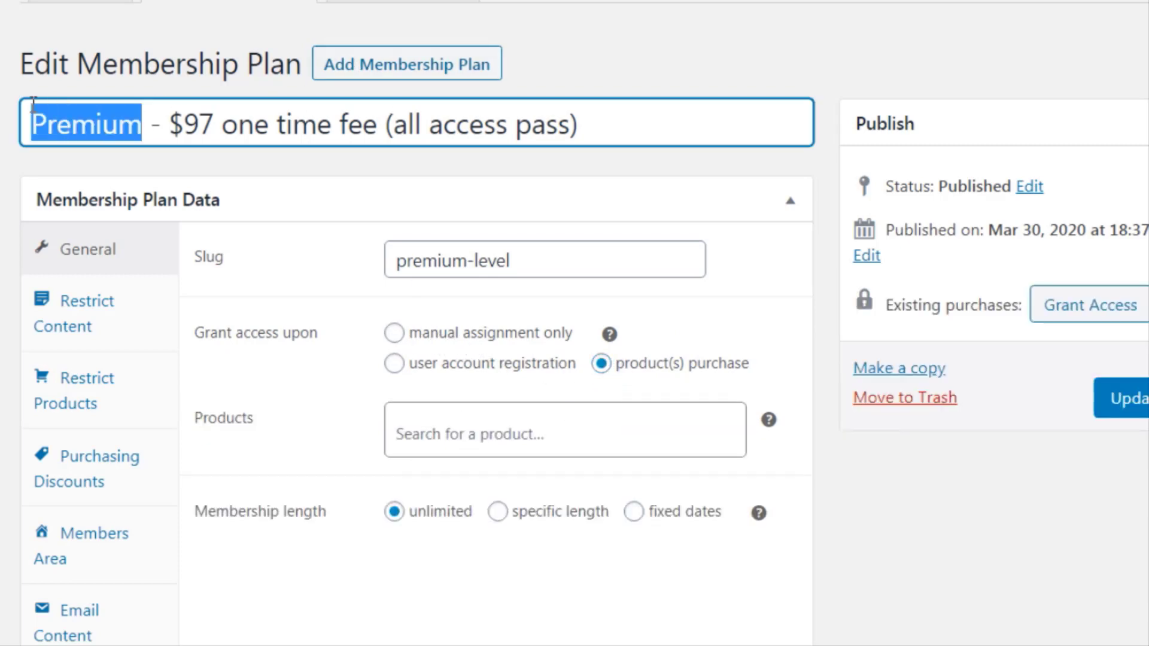
{"action": "left_click", "coordinate": [458, 434]}
{"action": "key", "text": "ctrl+v"}
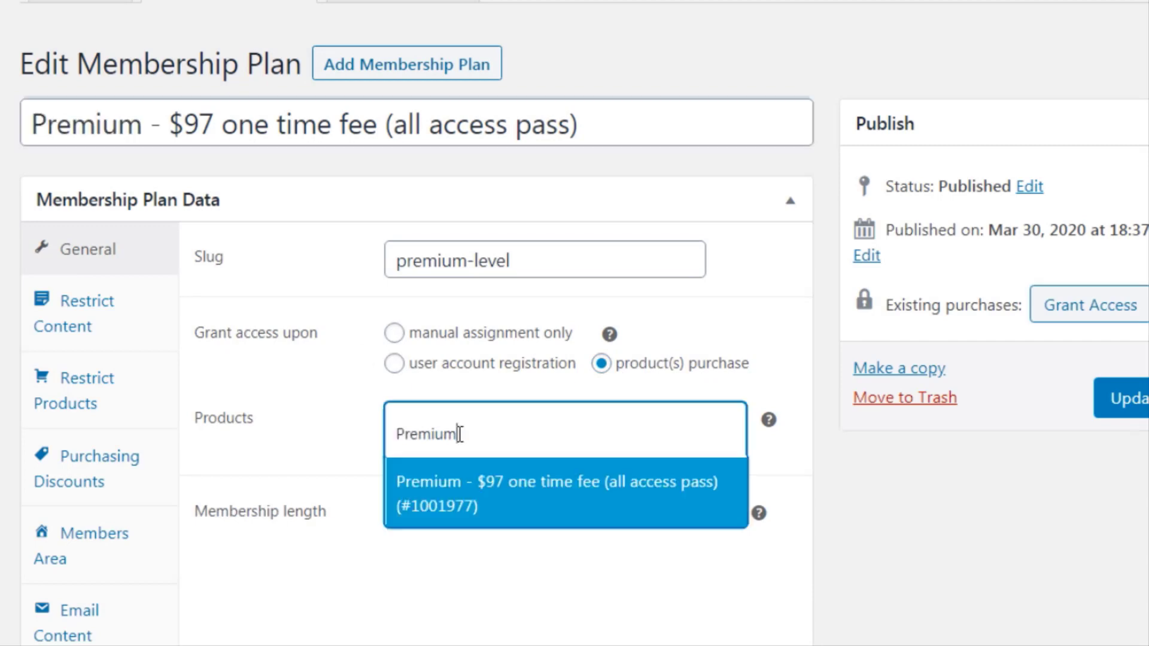
{"action": "left_click", "coordinate": [490, 487]}
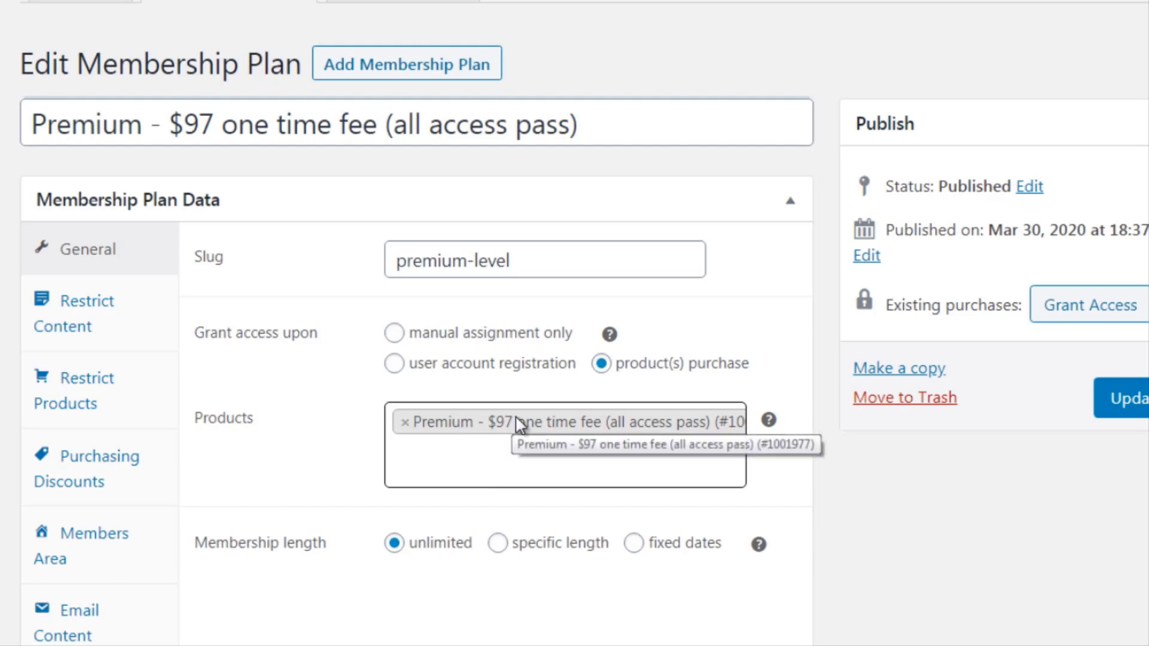
{"action": "left_click", "coordinate": [829, 456]}
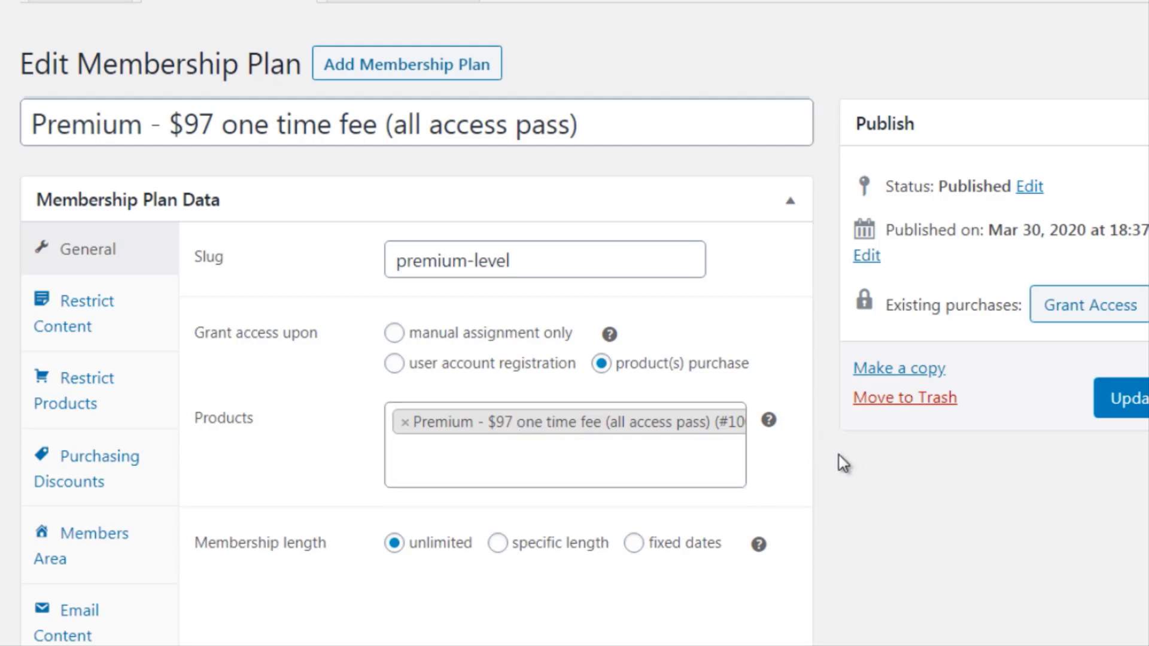
{"action": "left_click", "coordinate": [1128, 401]}
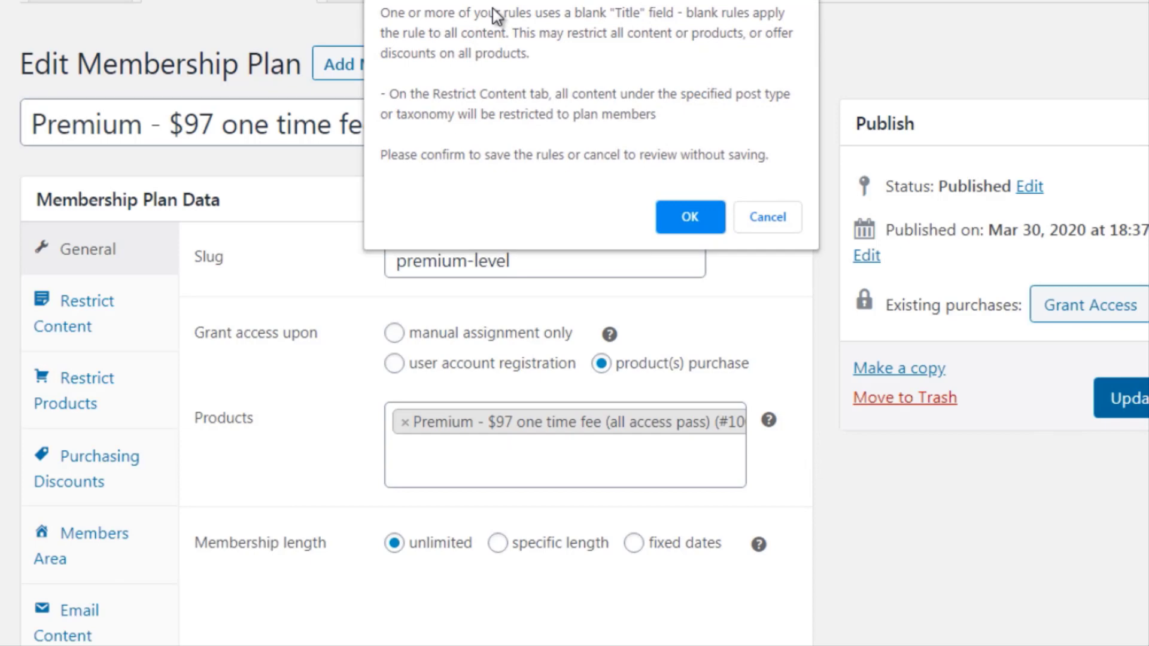
{"action": "left_click", "coordinate": [685, 213]}
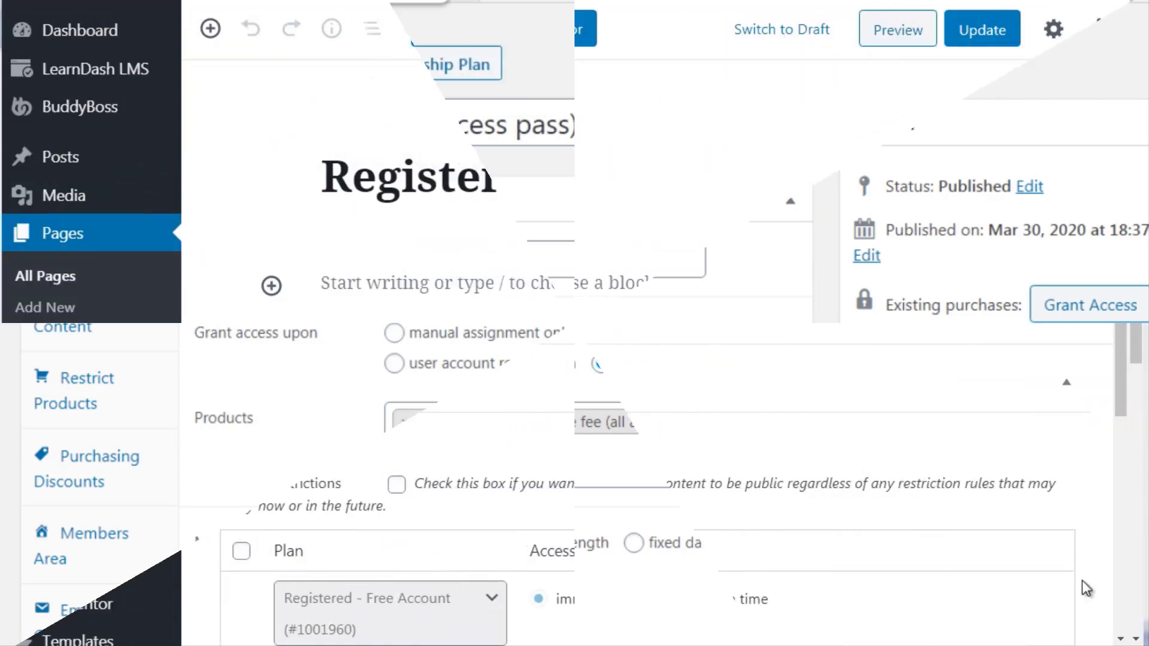
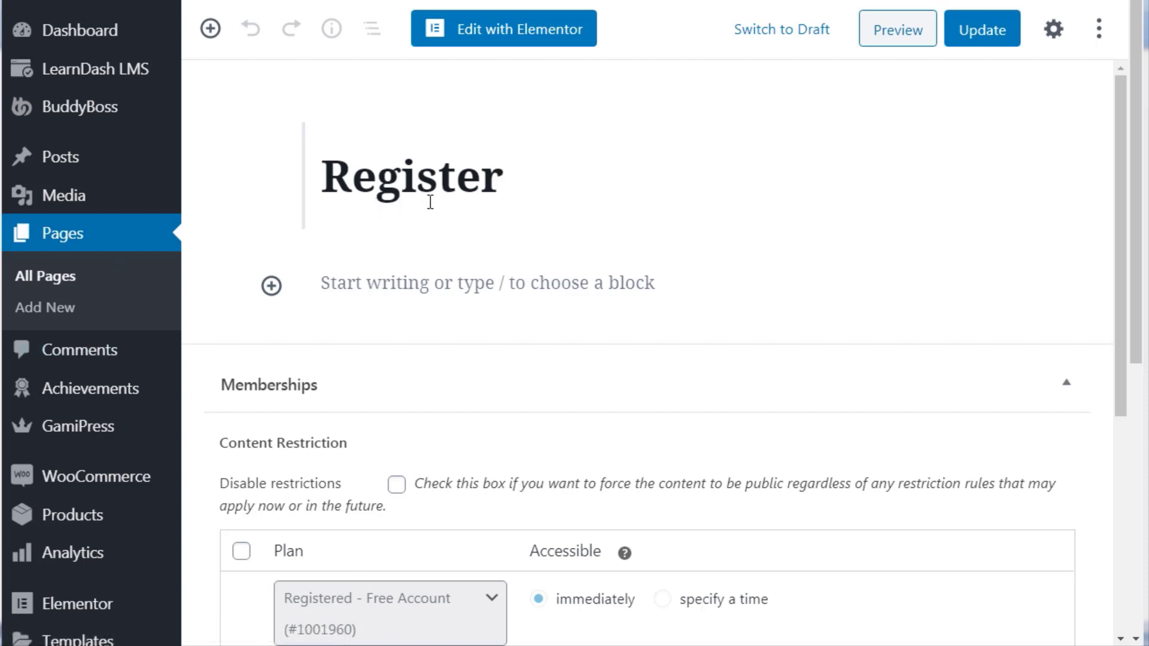
- Add a content restriction rule for "Registered - Free Account" to the Register page, and delete that new rule again
{"action": "left_click_drag", "start_coordinate": [1122, 178], "coordinate": [1122, 347]}
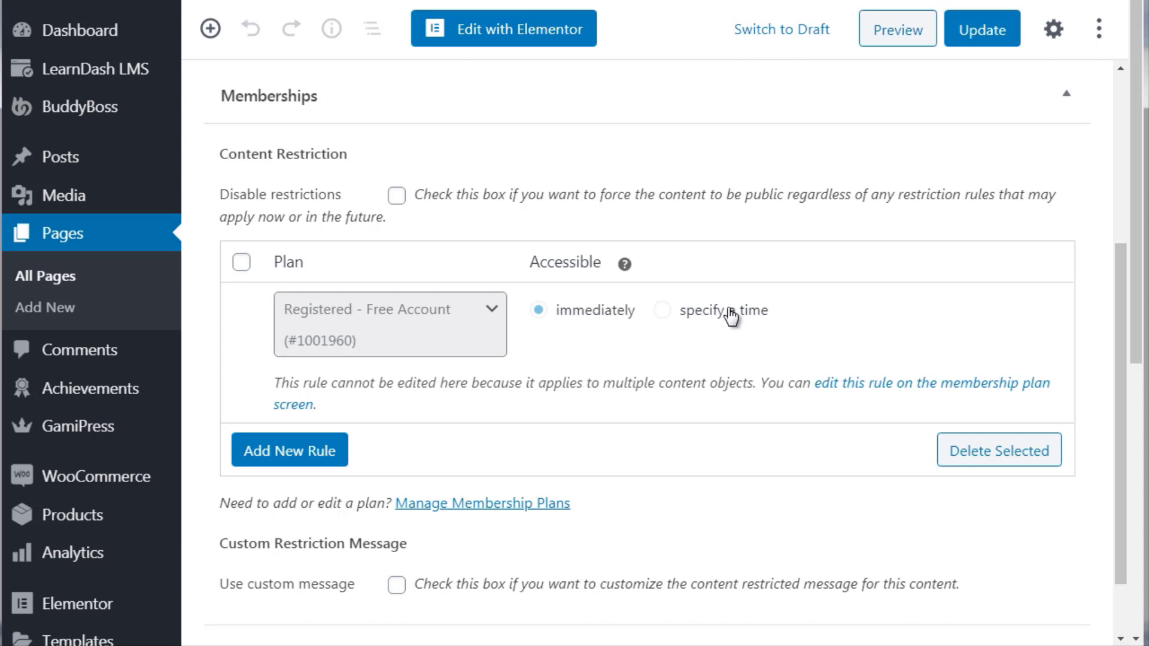
{"action": "left_click", "coordinate": [322, 455]}
{"action": "left_click", "coordinate": [241, 448]}
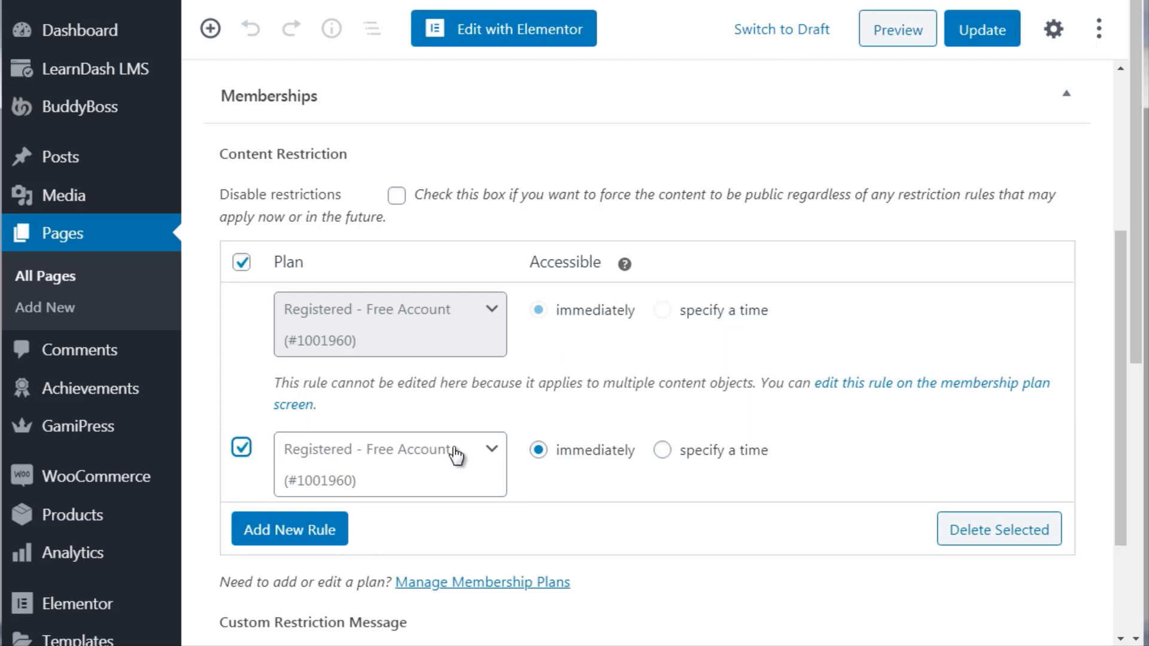
{"action": "left_click", "coordinate": [474, 463]}
{"action": "left_click", "coordinate": [481, 461]}
{"action": "left_click", "coordinate": [241, 448]}
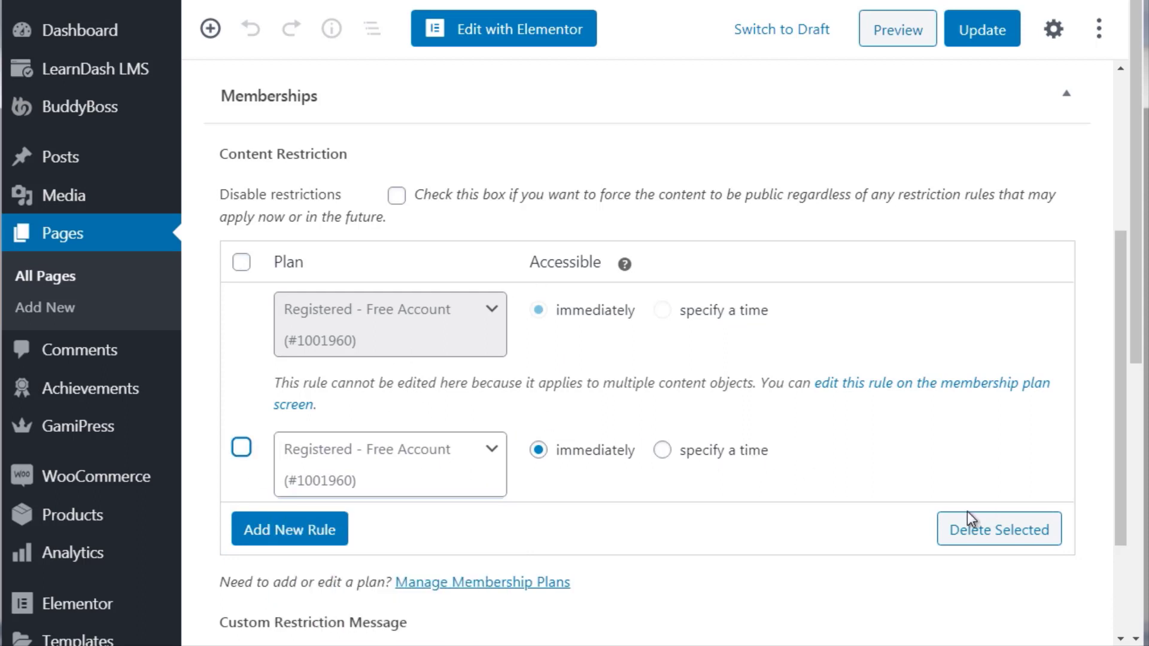
{"action": "left_click", "coordinate": [241, 448]}
{"action": "left_click", "coordinate": [1034, 532]}
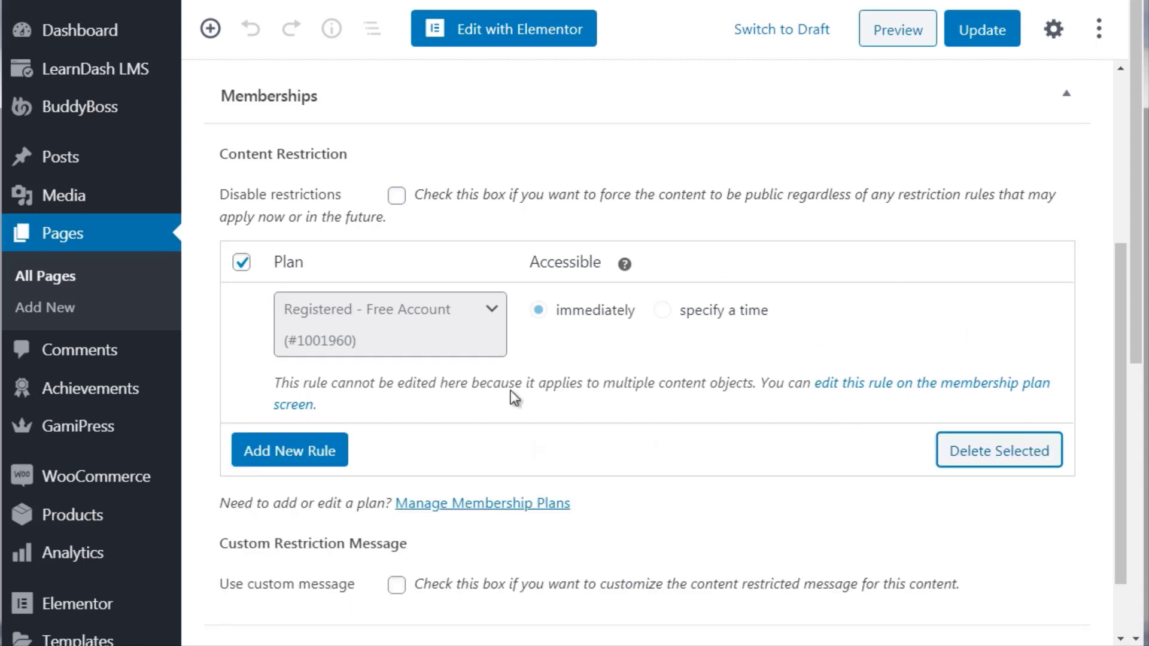
{"action": "left_click_drag", "start_coordinate": [1115, 308], "coordinate": [1139, 200]}
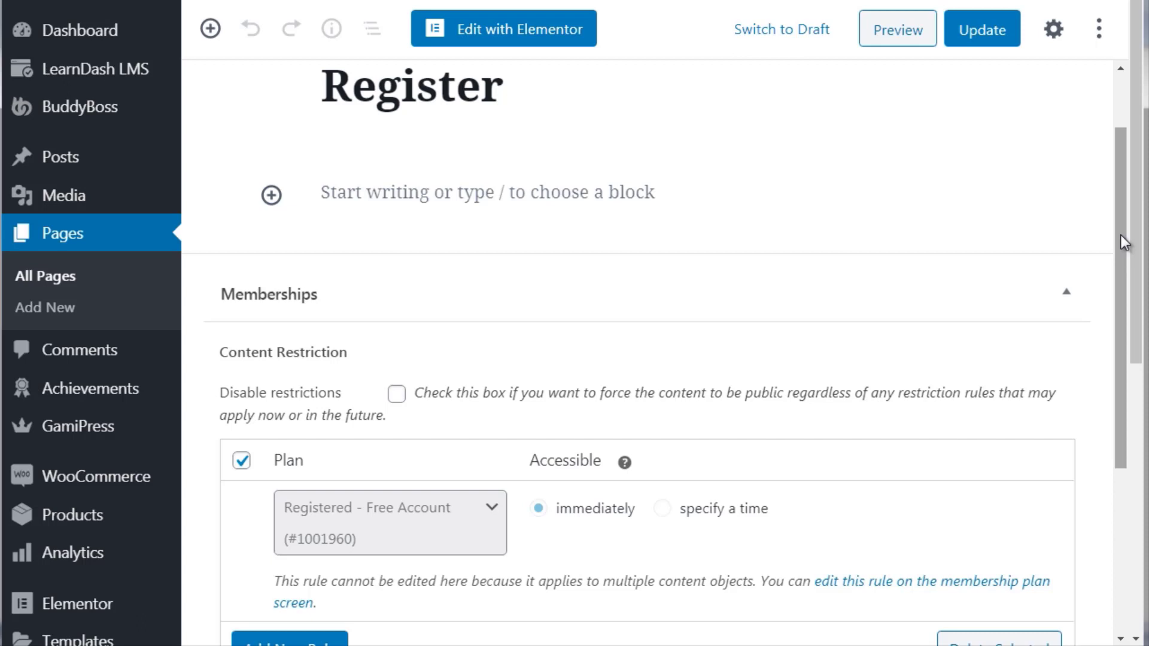
- Review the available payment methods and which are enabled in the WooCommerce payment settings, including Stripe and PayPal
{"action": "left_click", "coordinate": [532, 48]}
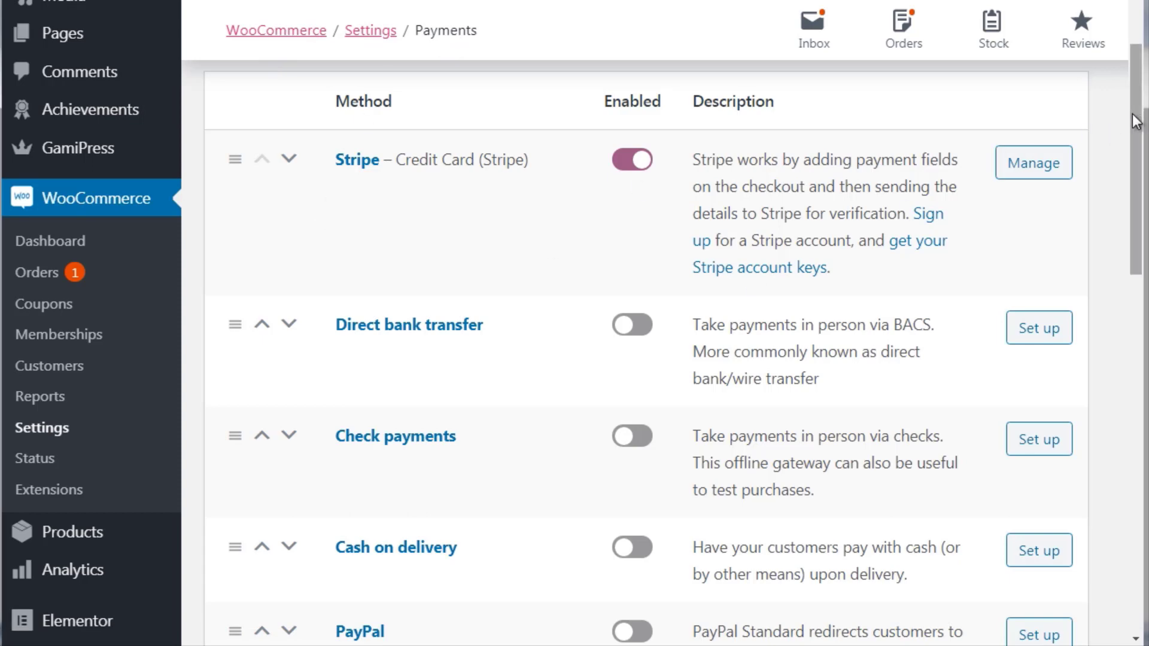
{"action": "left_click_drag", "start_coordinate": [1136, 121], "coordinate": [1135, 480]}
{"action": "scroll", "coordinate": [673, 345], "scroll_direction": "up", "scroll_amount": 9}
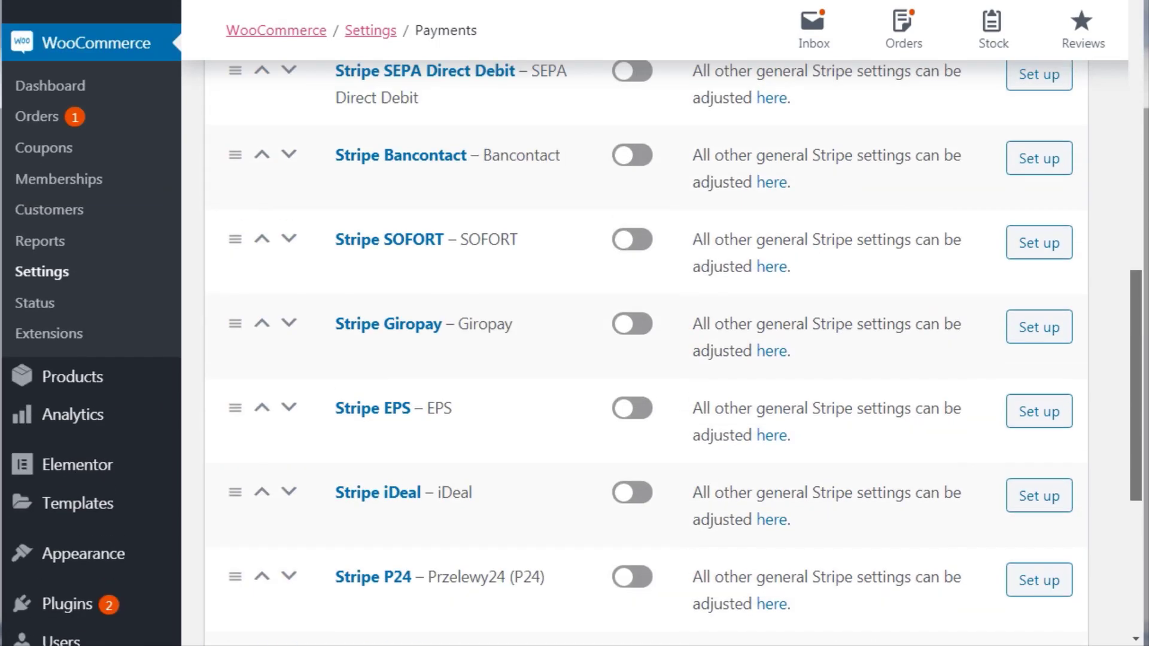
{"action": "scroll", "coordinate": [1130, 282], "scroll_direction": "up", "scroll_amount": 4}
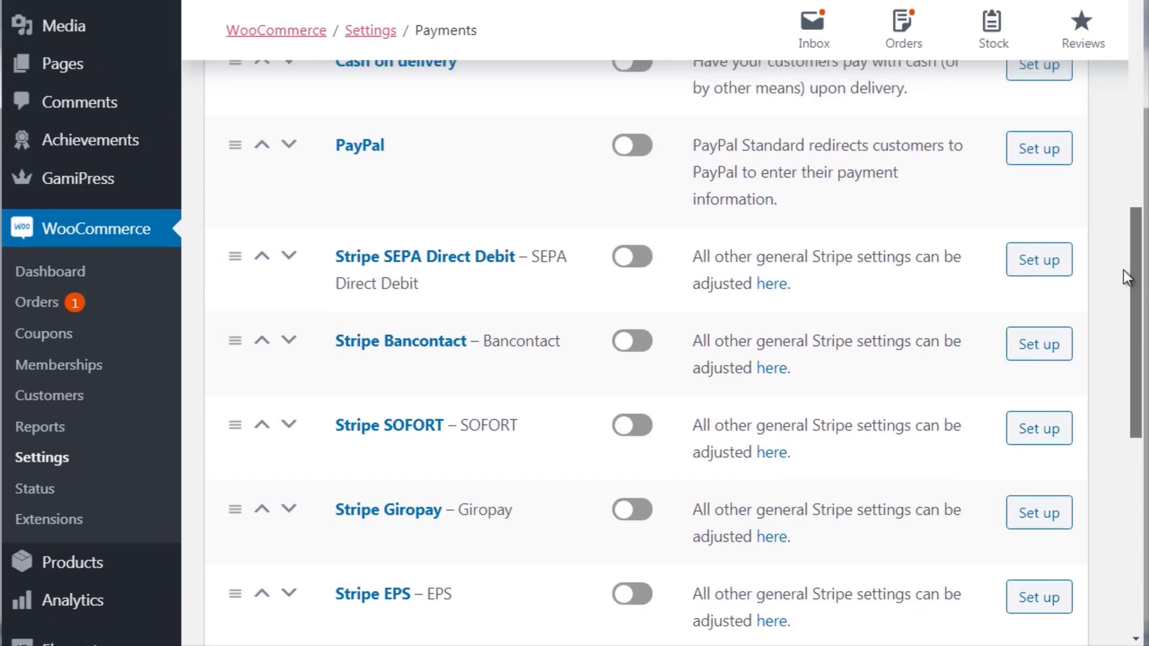
{"action": "left_click_drag", "start_coordinate": [1136, 224], "coordinate": [1142, 137]}
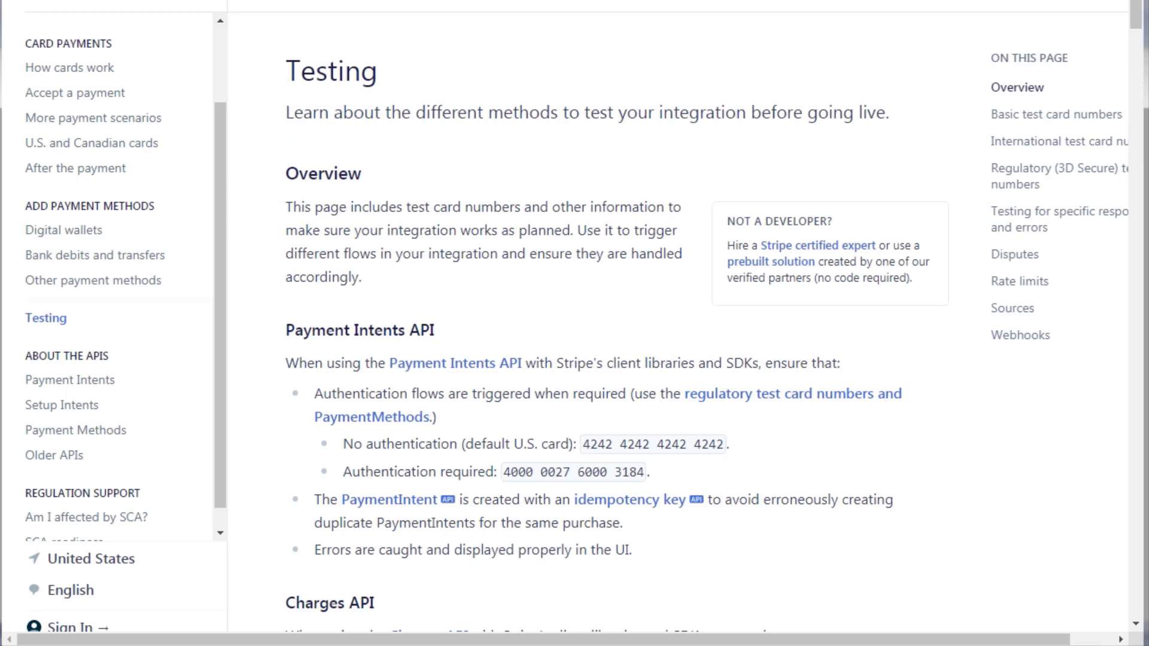
- Find the basic test card numbers table on the Stripe documentation page stripe.com/docs/testing
{"action": "left_click_drag", "start_coordinate": [315, 0], "coordinate": [314, 0]}
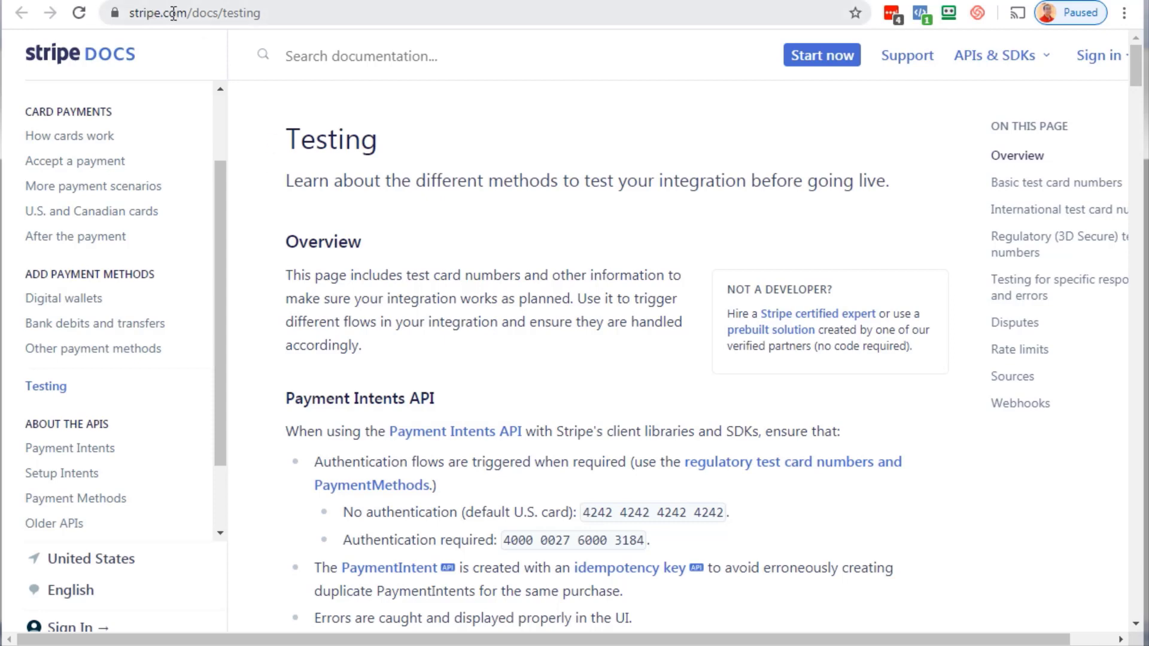
{"action": "left_click", "coordinate": [285, 11]}
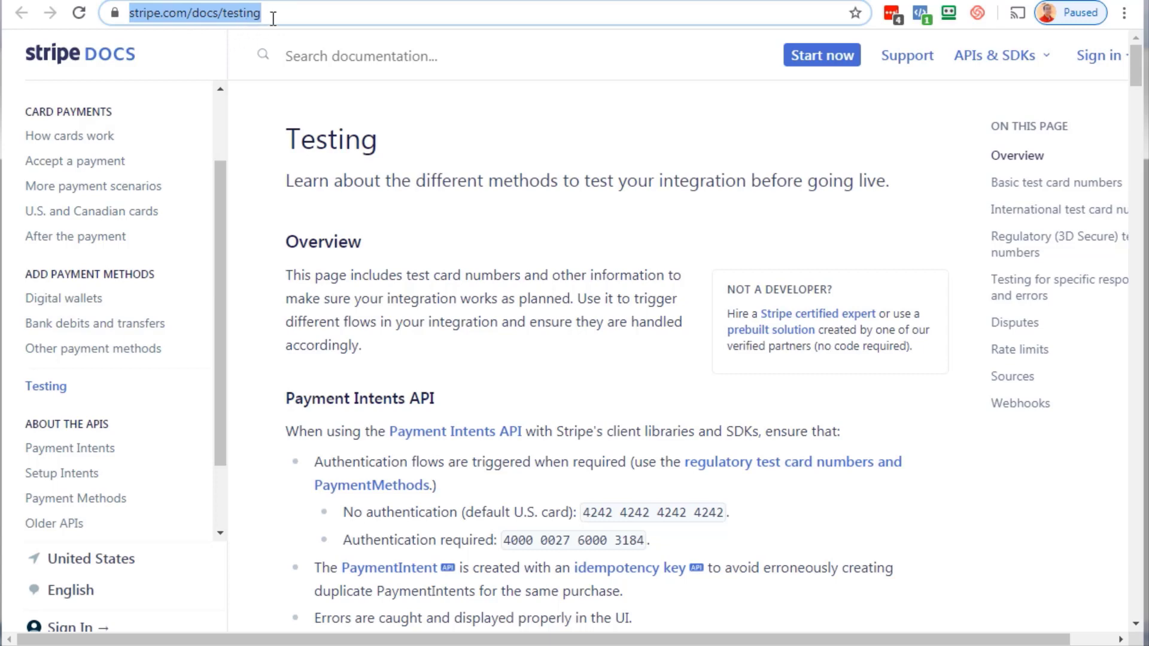
{"action": "left_click", "coordinate": [263, 156]}
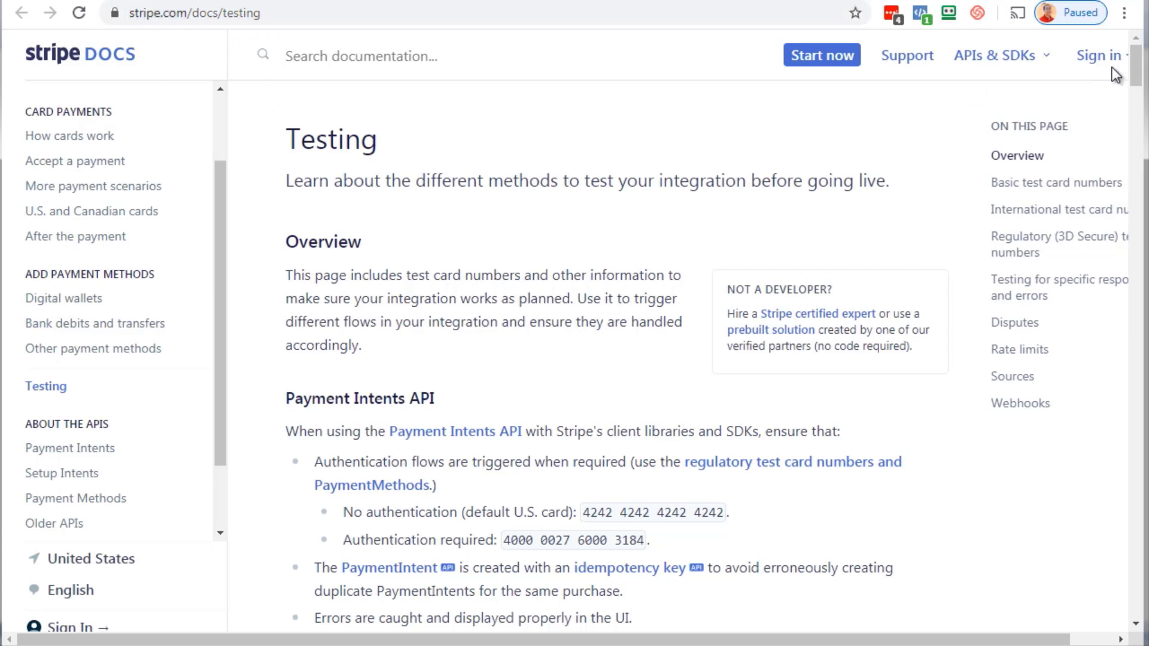
{"action": "left_click_drag", "start_coordinate": [1138, 72], "coordinate": [1130, 151]}
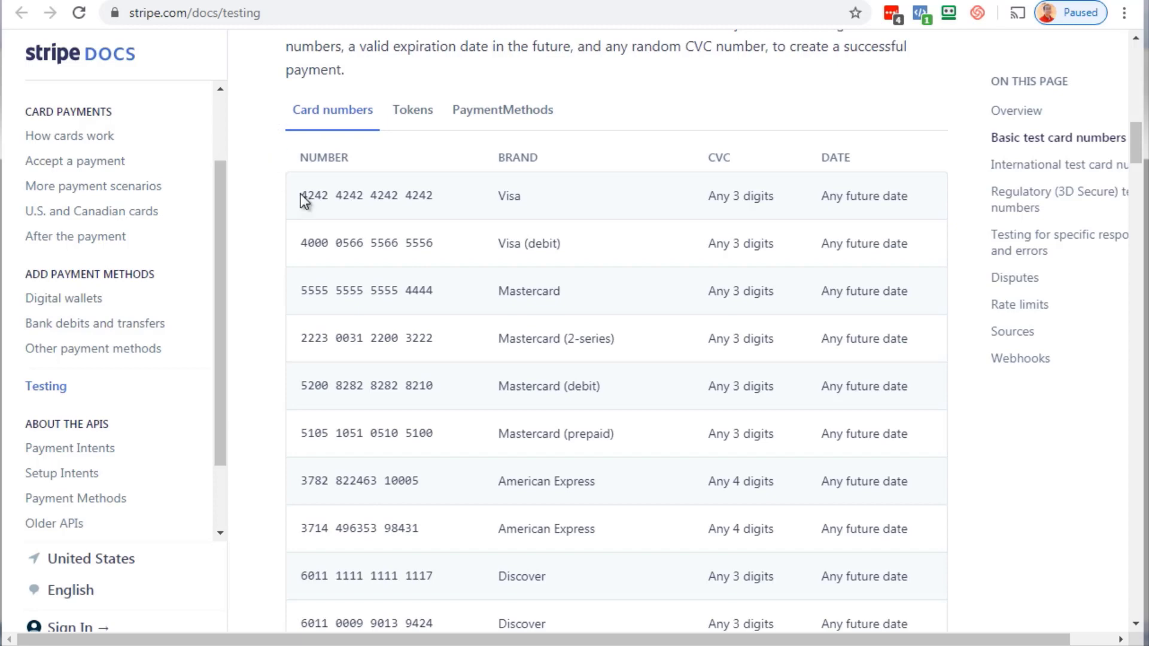
- Copy the first Visa test card number and check the CVC and expiry date requirements listed for it
{"action": "left_click_drag", "start_coordinate": [301, 196], "coordinate": [439, 196]}
{"action": "right_click", "coordinate": [423, 197]}
{"action": "left_click", "coordinate": [450, 209]}
{"action": "left_click", "coordinate": [514, 195]}
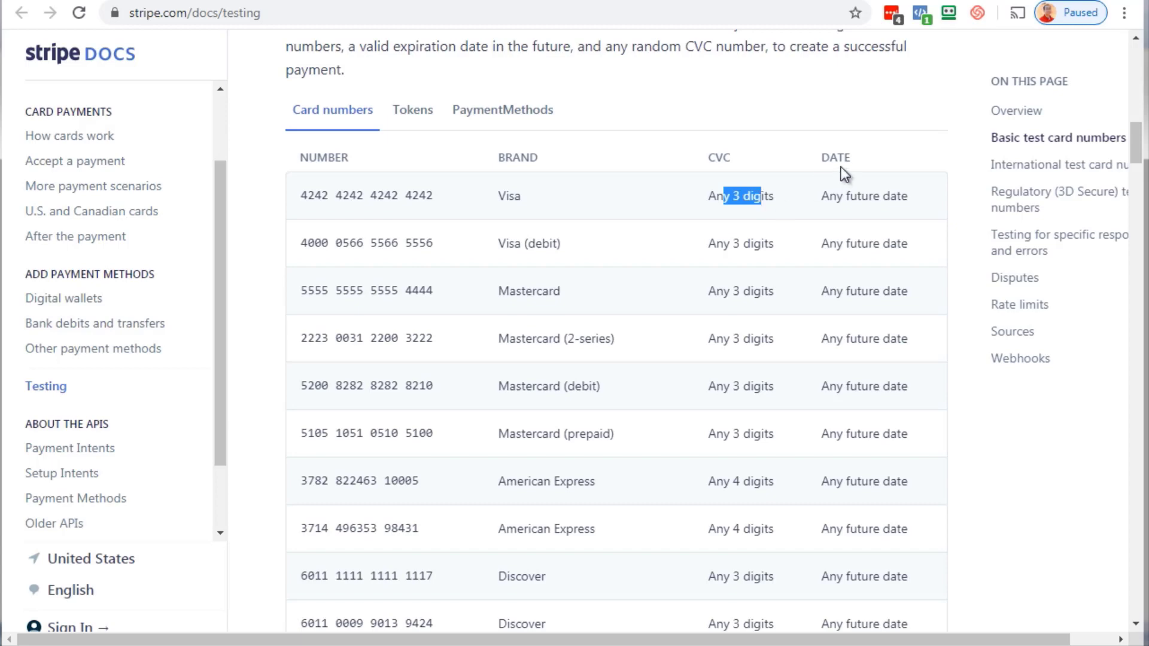
{"action": "left_click_drag", "start_coordinate": [837, 197], "coordinate": [898, 196]}
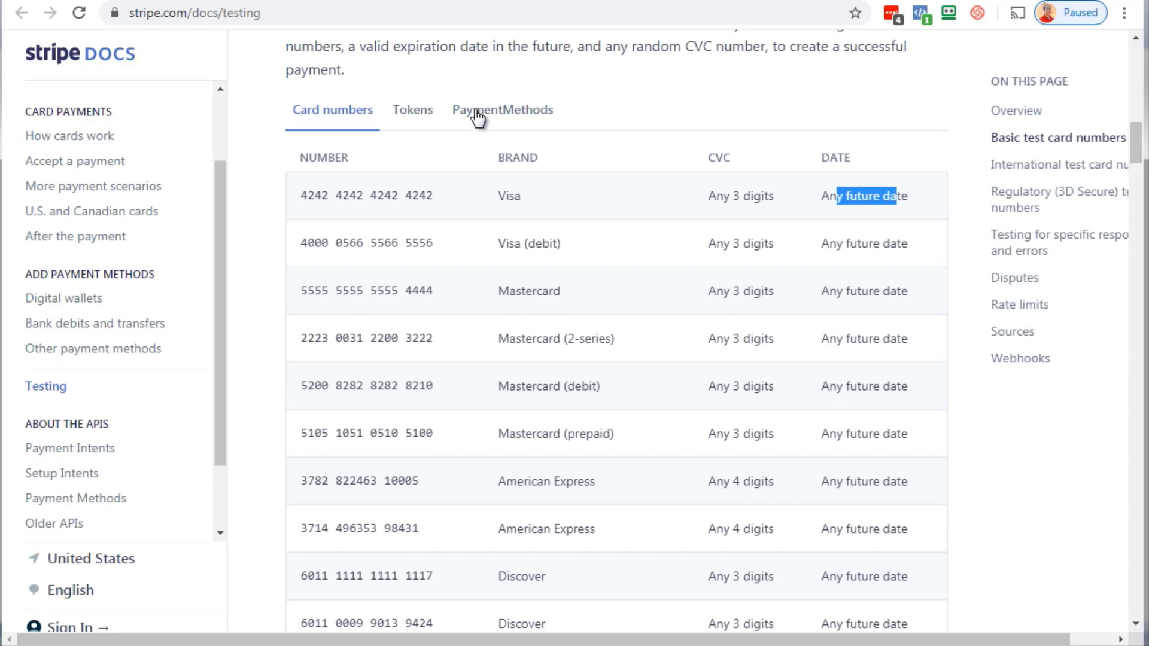
{"action": "left_click", "coordinate": [257, 123]}
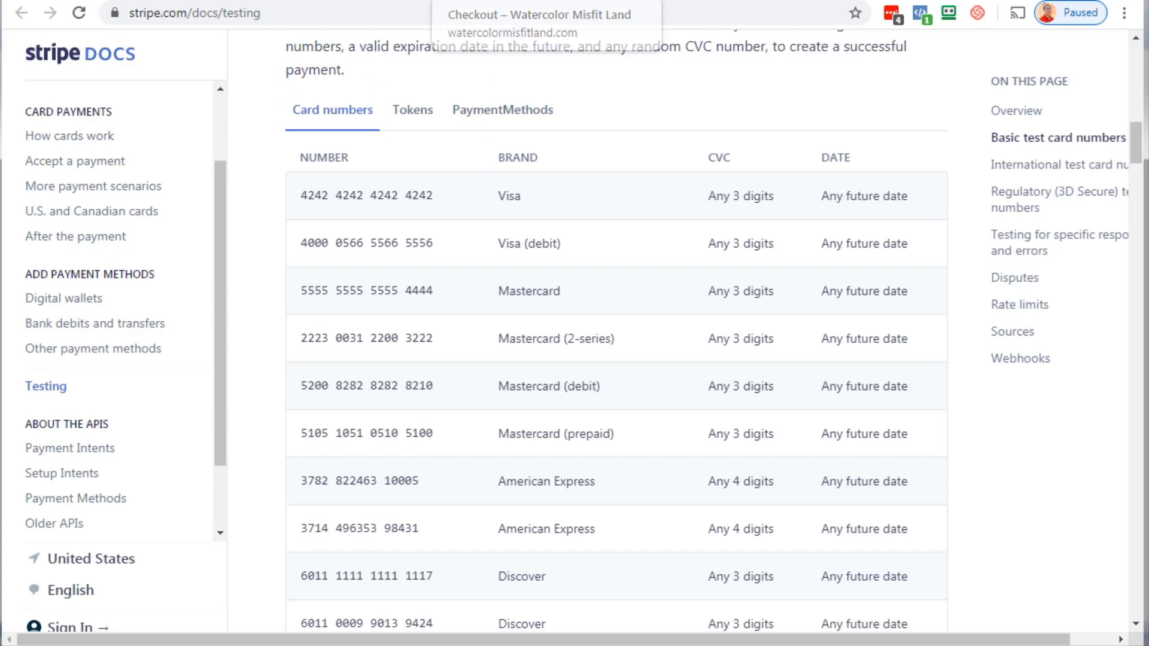
- Fill in the Stripe card fields on the Watercolor Misfit Land checkout page with the copied test card number, expiry date 12/30 and a three-digit card code
{"action": "key", "text": "F11"}
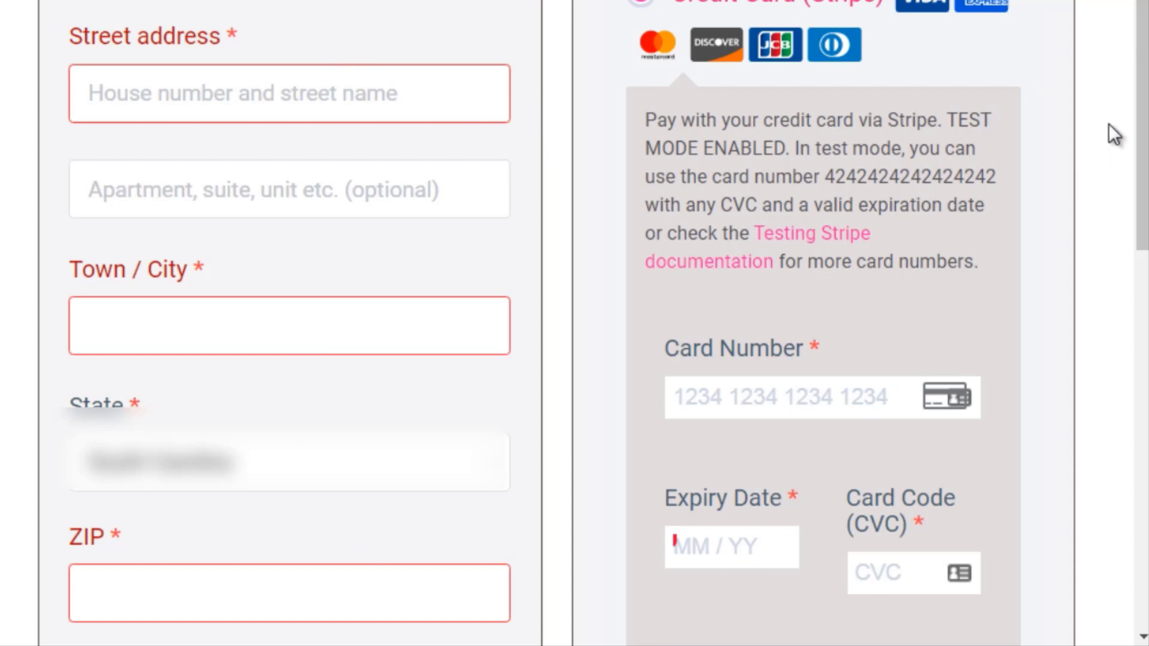
{"action": "scroll", "coordinate": [1108, 123], "scroll_direction": "down", "scroll_amount": 2}
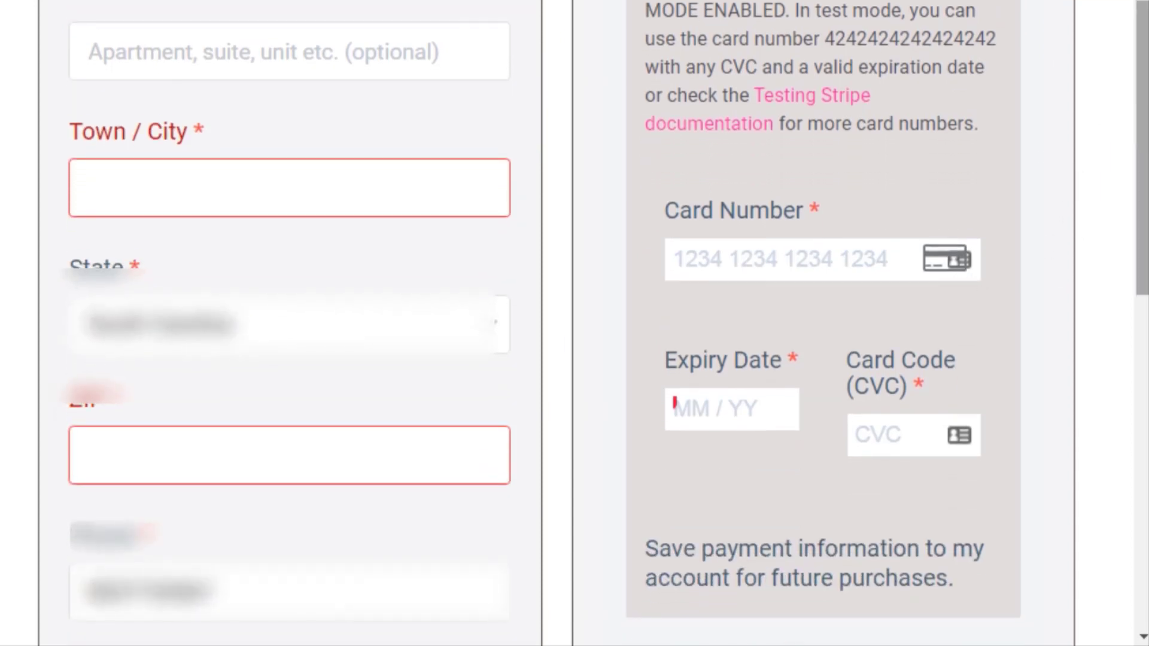
{"action": "left_click", "coordinate": [784, 258]}
{"action": "key", "text": "ctrl+v"}
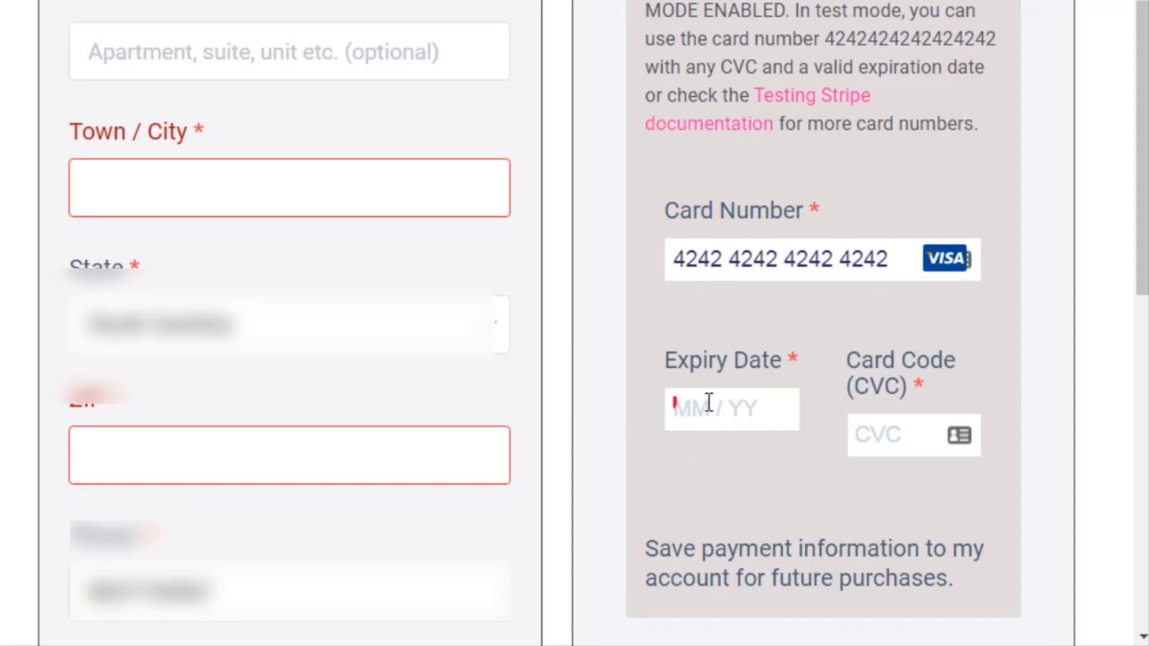
{"action": "type", "text": "12 / "}
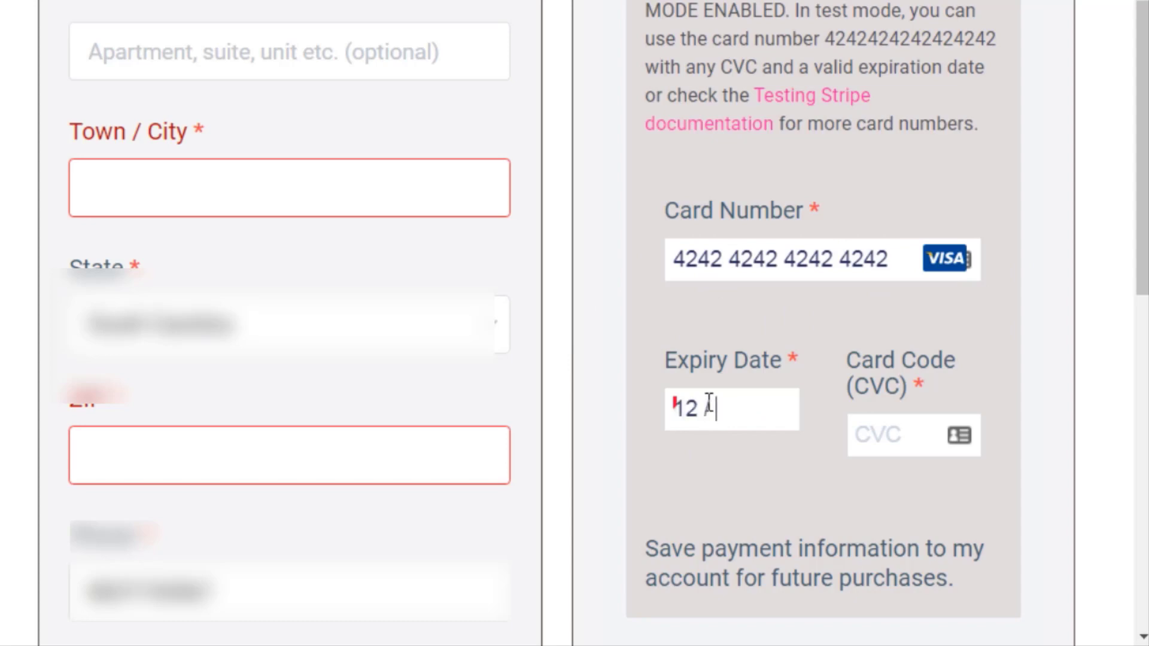
{"action": "type", "text": "30"}
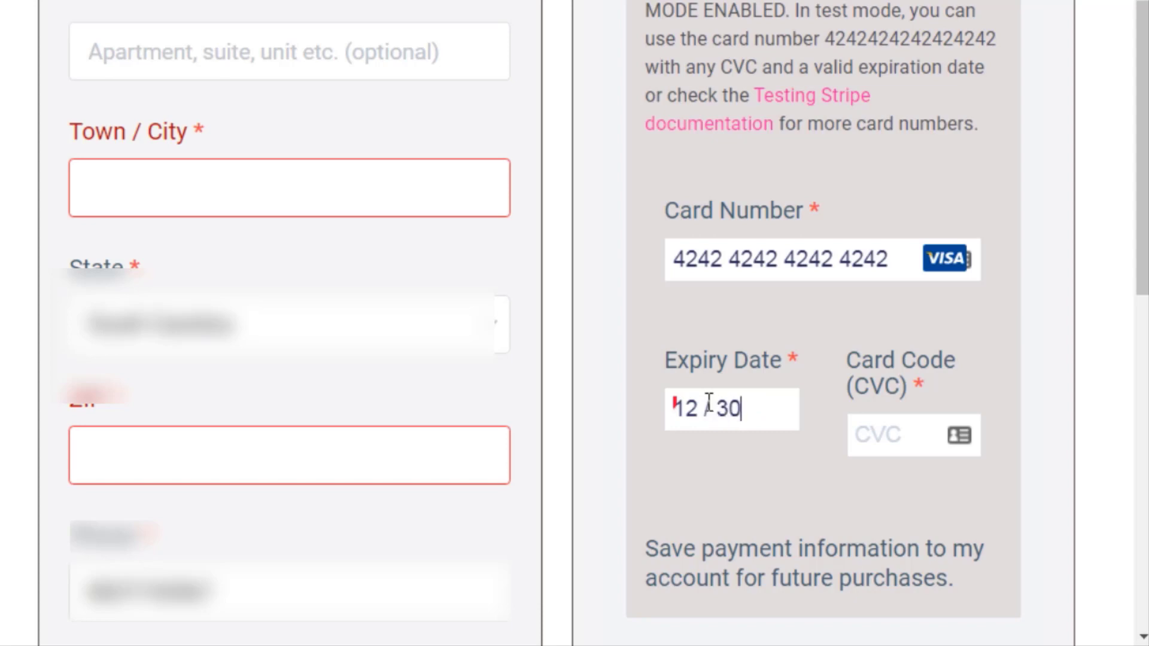
{"action": "left_click", "coordinate": [877, 435]}
{"action": "type", "text": "243"}
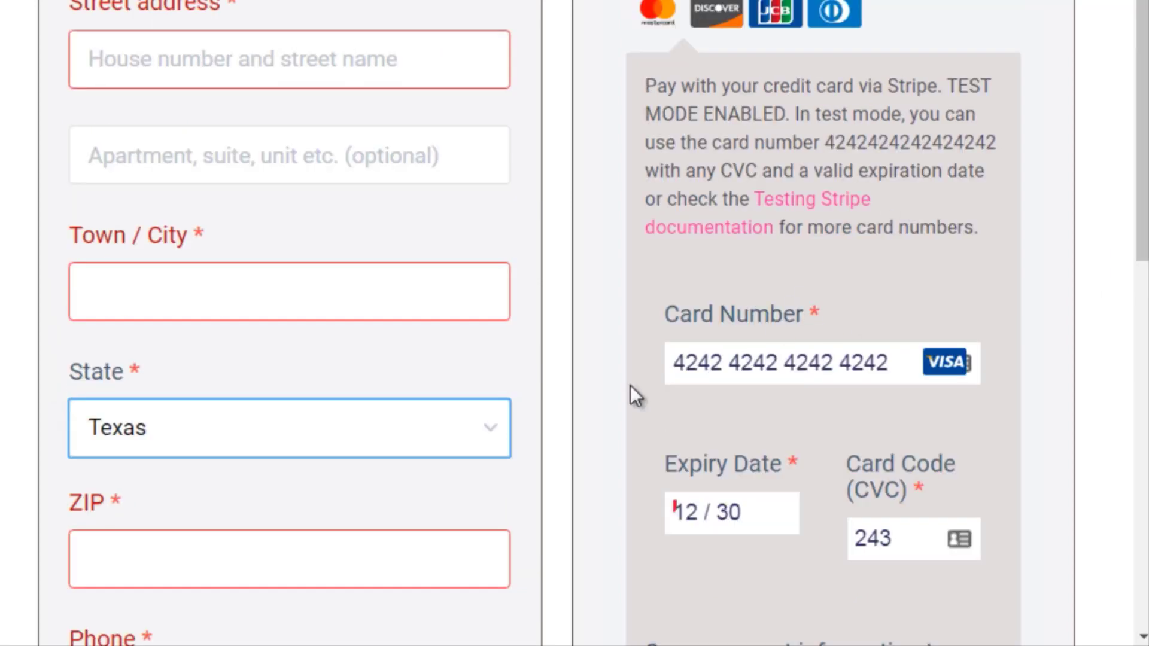
{"action": "left_click_drag", "start_coordinate": [1141, 210], "coordinate": [1144, 219]}
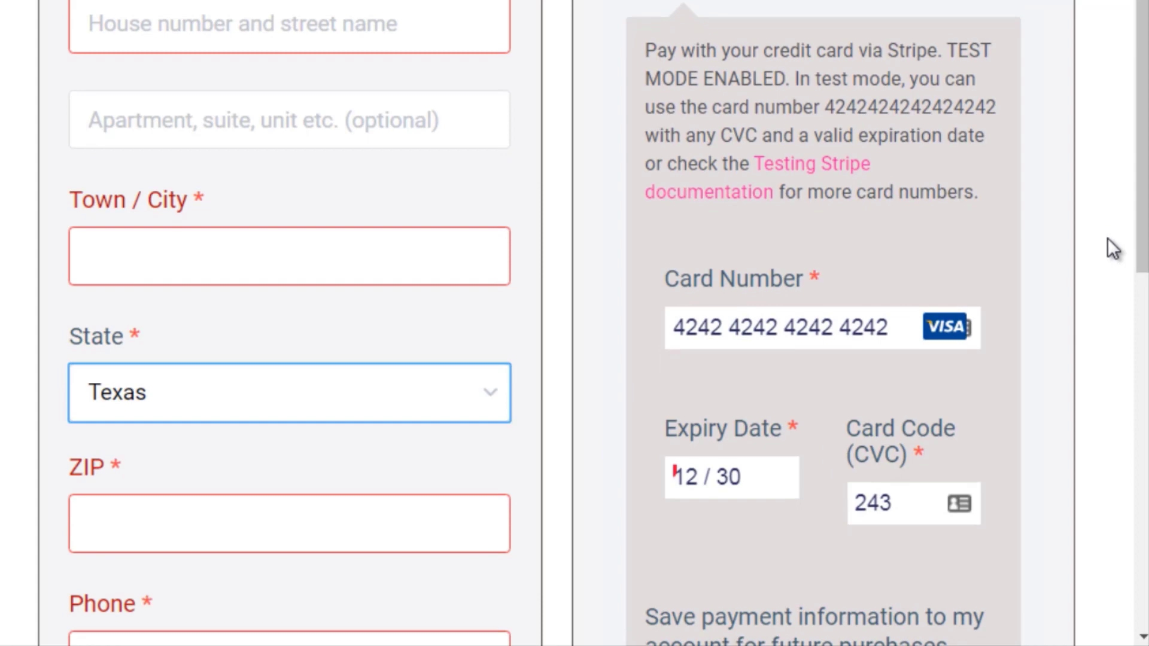